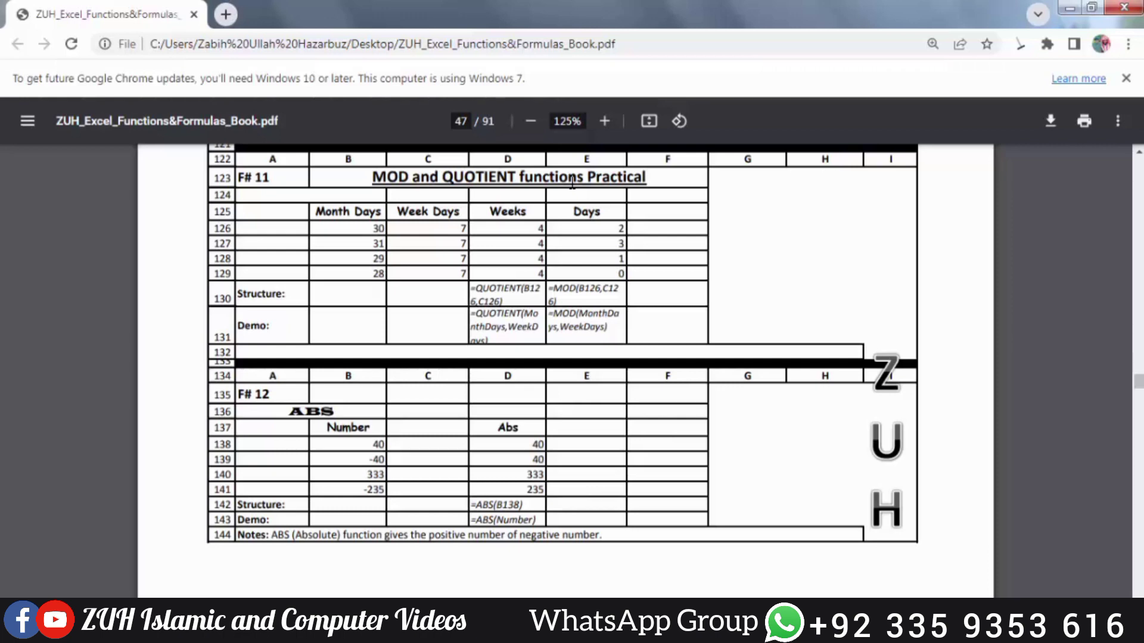
# Read through the PDF book's ABS, EVEN, ODD, FACT and LCM examples, permanently dismissing the color scheme prompt while keeping the current scheme
pyautogui.scroll(-3, 572, 182)
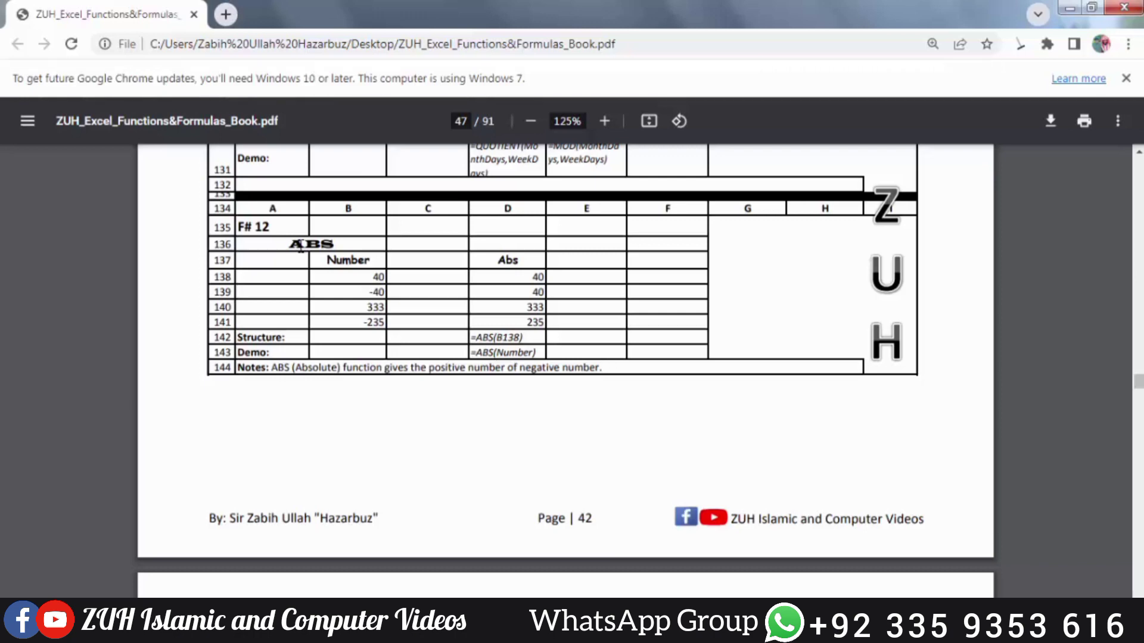
pyautogui.scroll(-6, 300, 246)
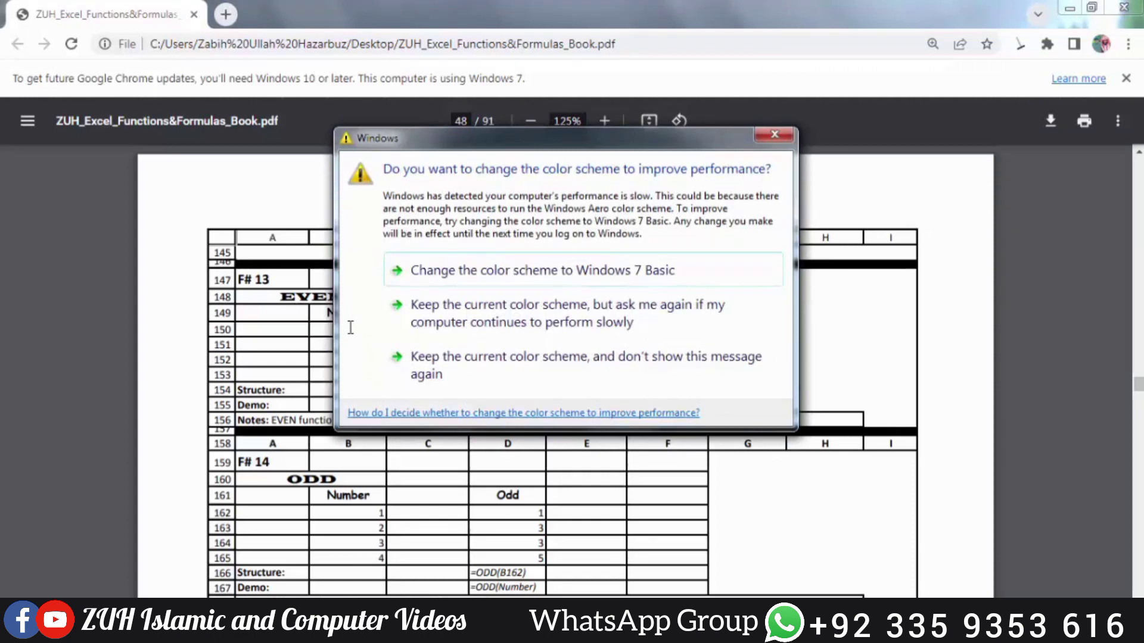
pyautogui.press('Escape')
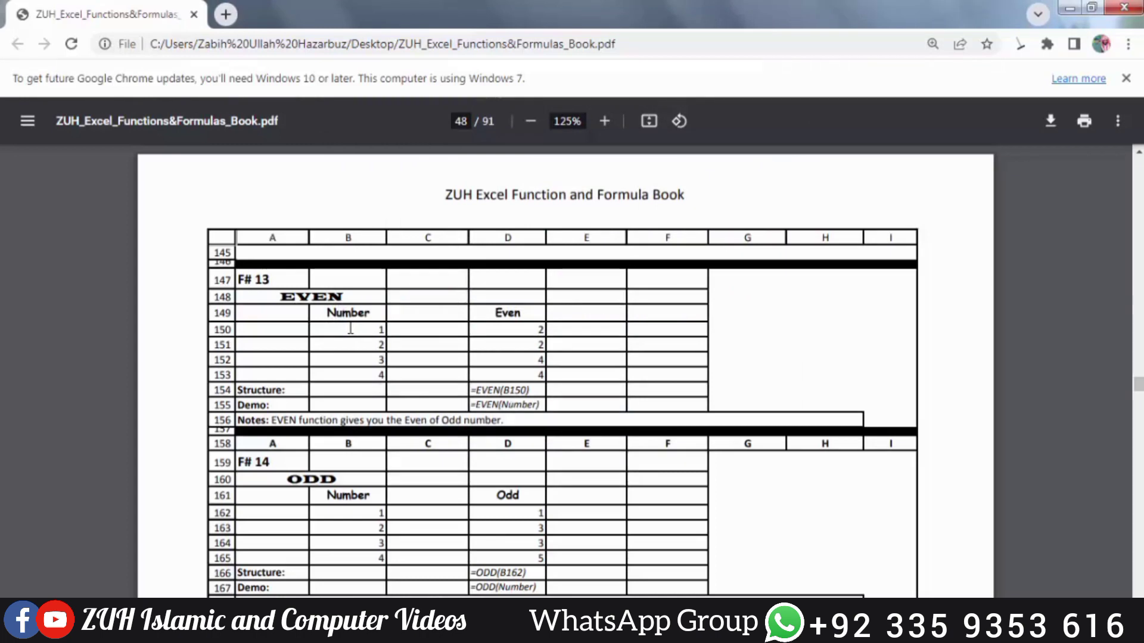
pyautogui.scroll(-3, 351, 329)
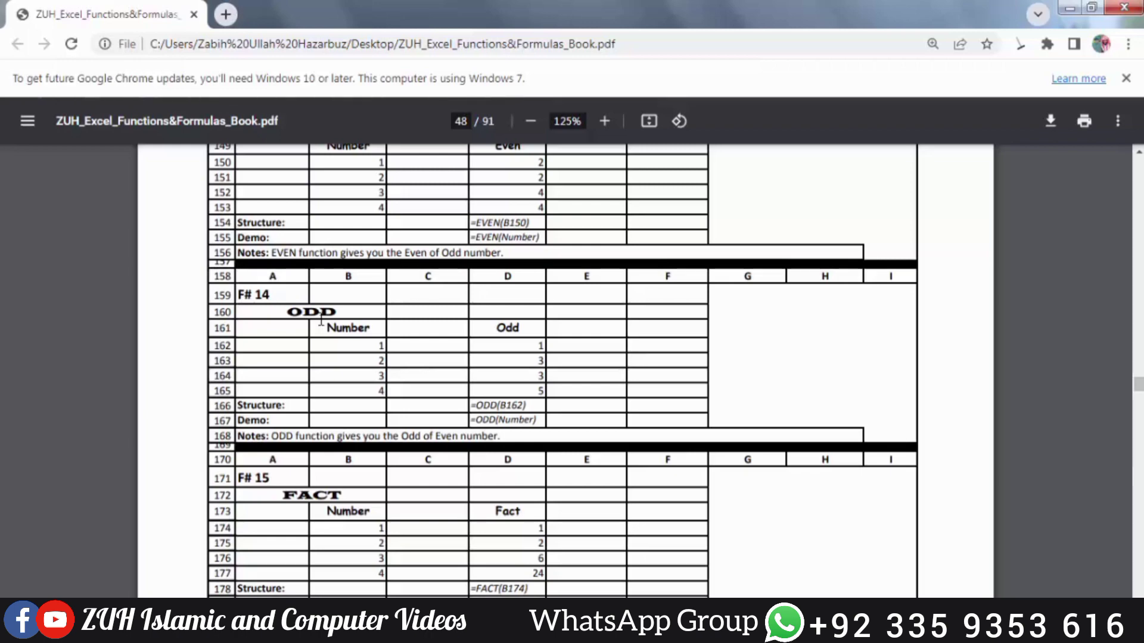
pyautogui.scroll(-4, 321, 320)
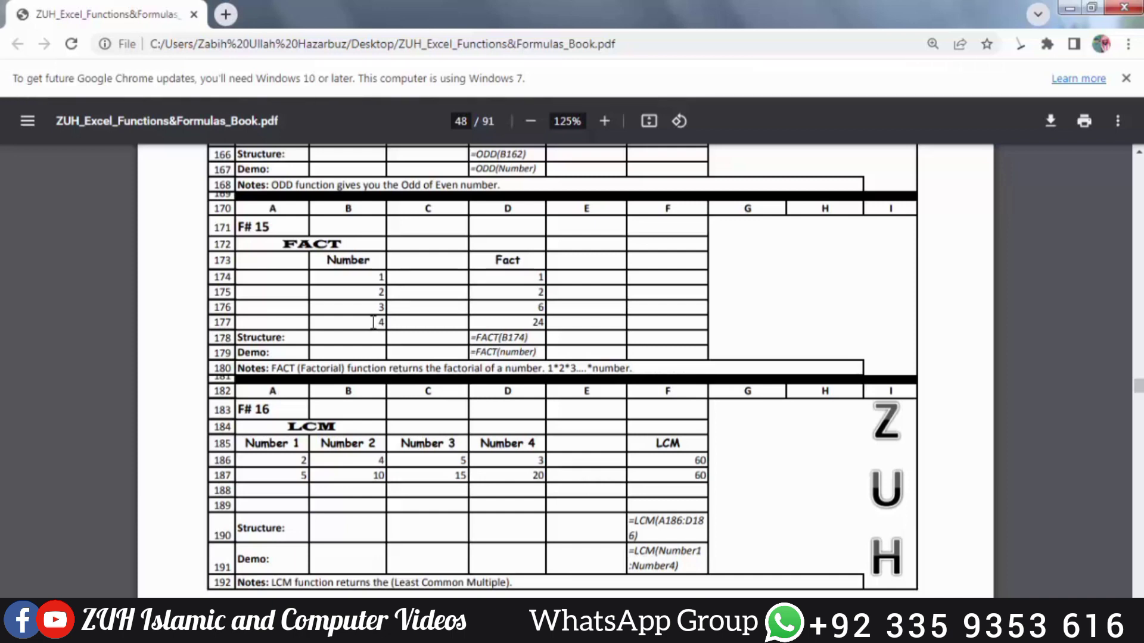
pyautogui.scroll(-2, 372, 322)
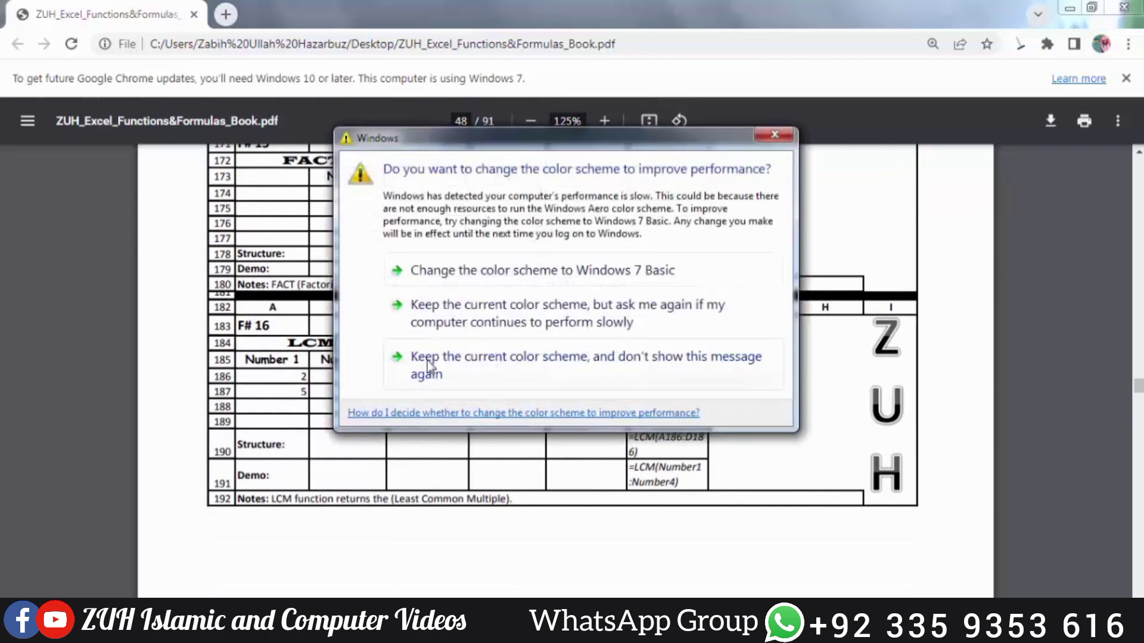
pyautogui.click(428, 365)
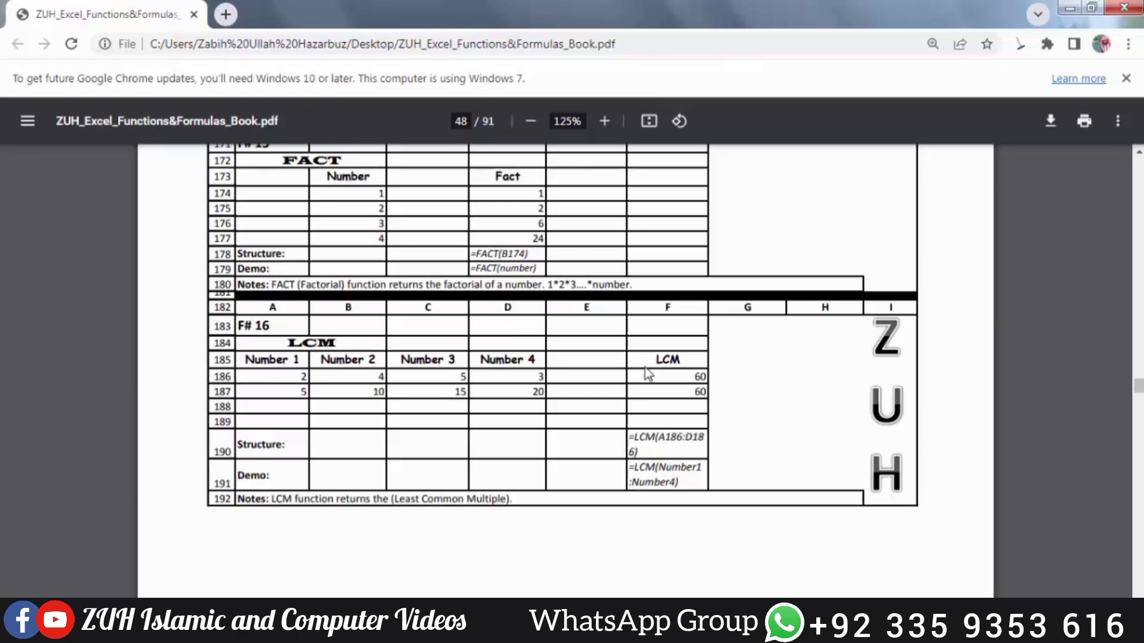
# Examine the GCD, POWER, SUMIF and SUMIFS examples and their formula structures in the PDF book
pyautogui.scroll(-5, 649, 374)
pyautogui.scroll(-1, 645, 365)
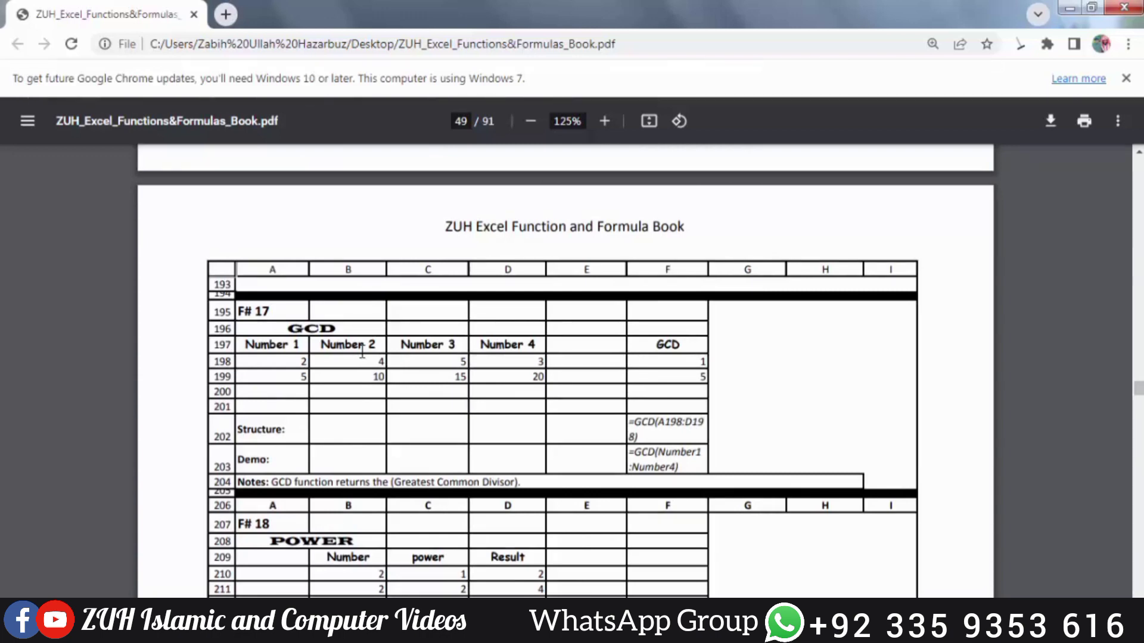
pyautogui.scroll(-5, 362, 351)
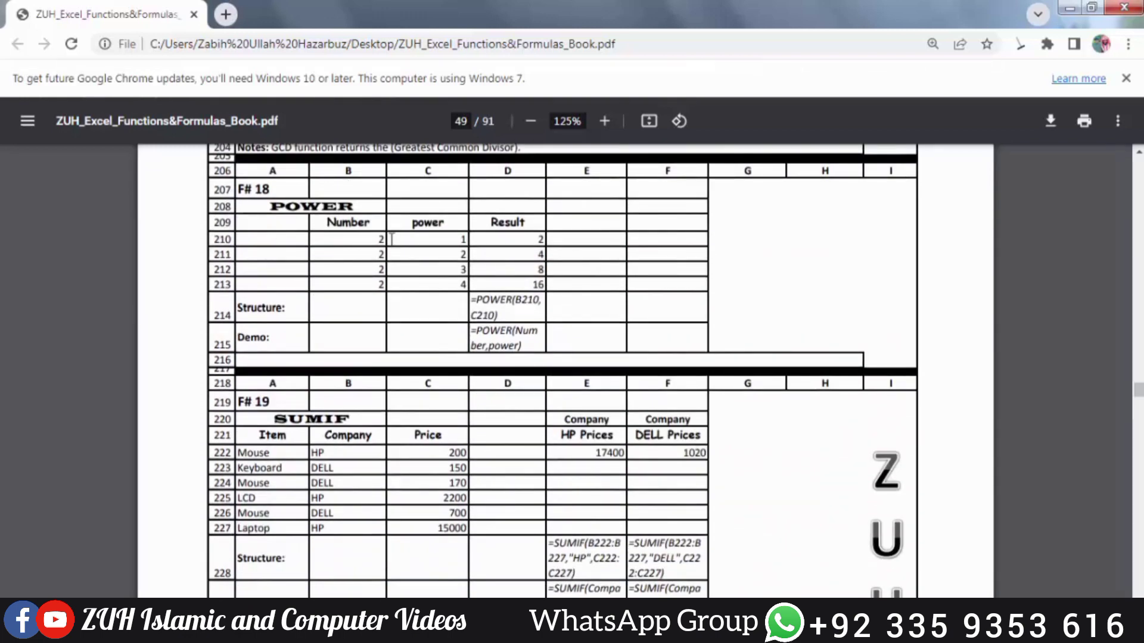
pyautogui.scroll(-3, 391, 239)
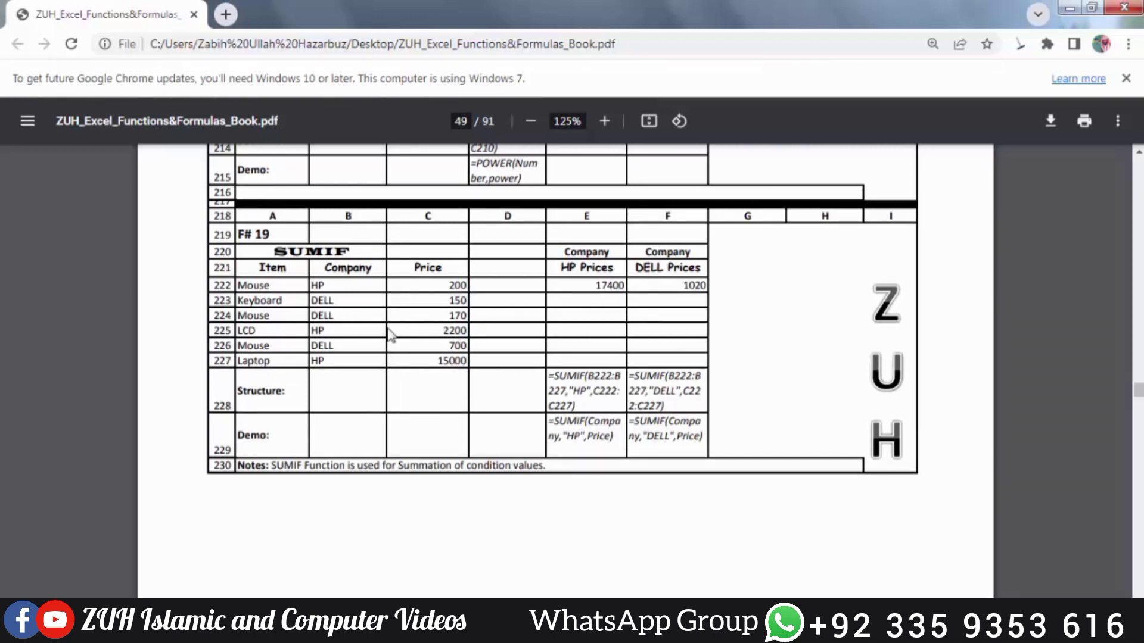
pyautogui.scroll(-10, 387, 333)
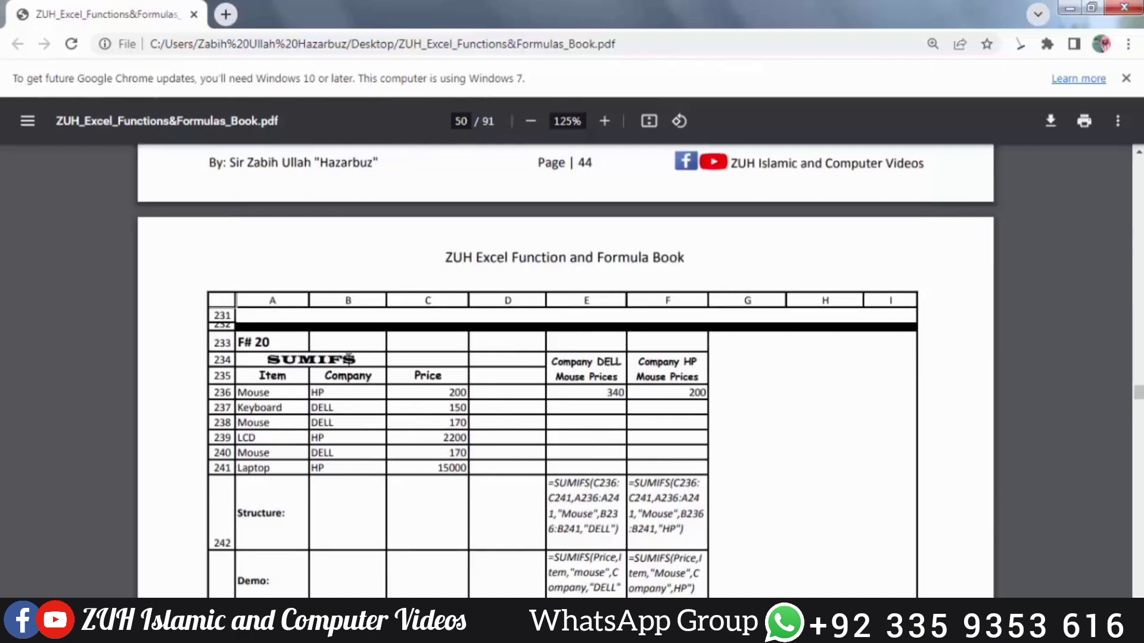
pyautogui.scroll(7, 349, 359)
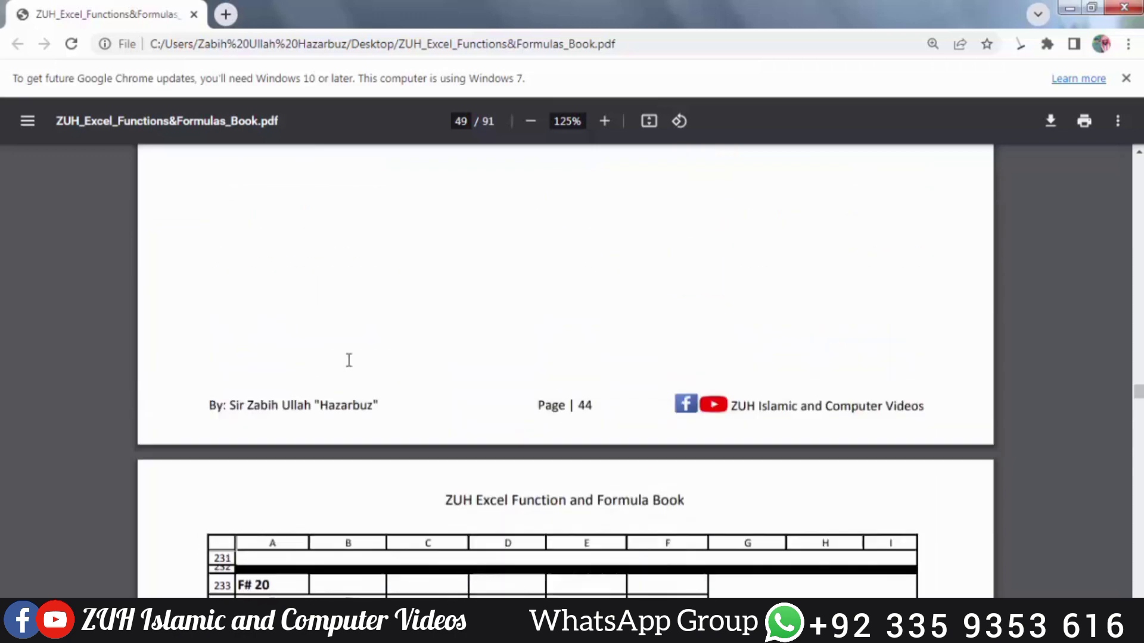
pyautogui.scroll(4, 349, 359)
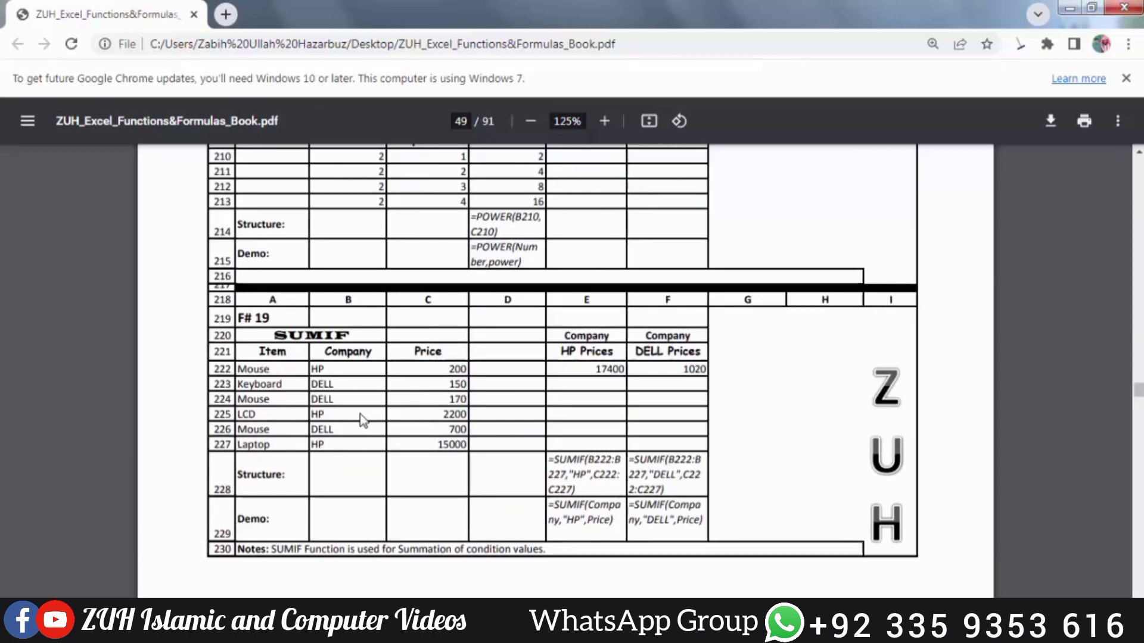
pyautogui.scroll(-9, 360, 414)
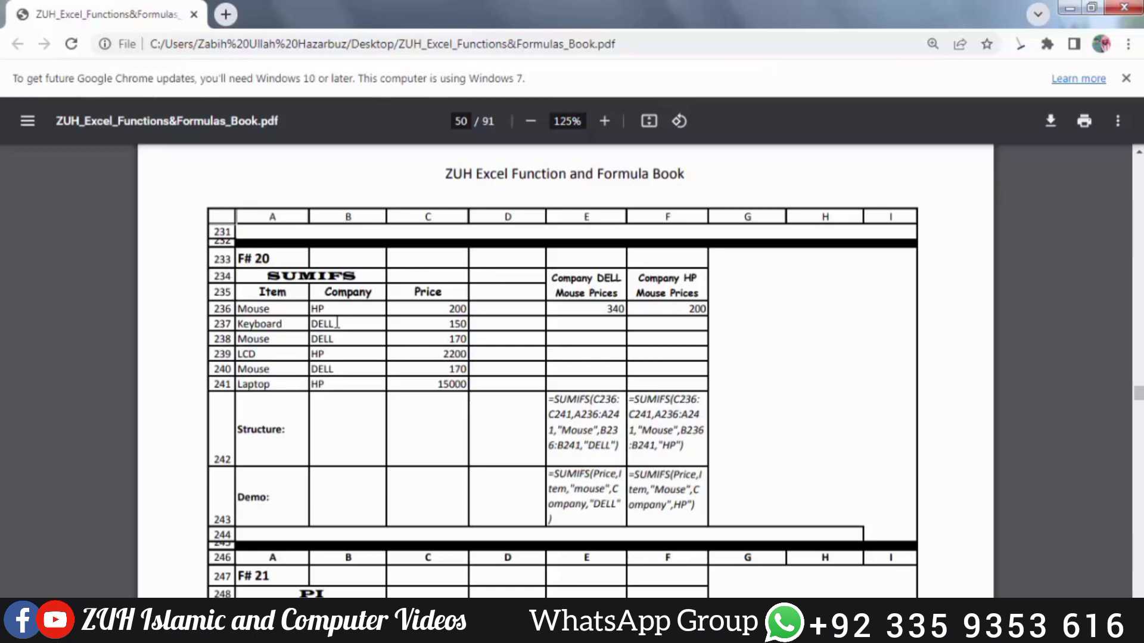
pyautogui.scroll(10, 337, 322)
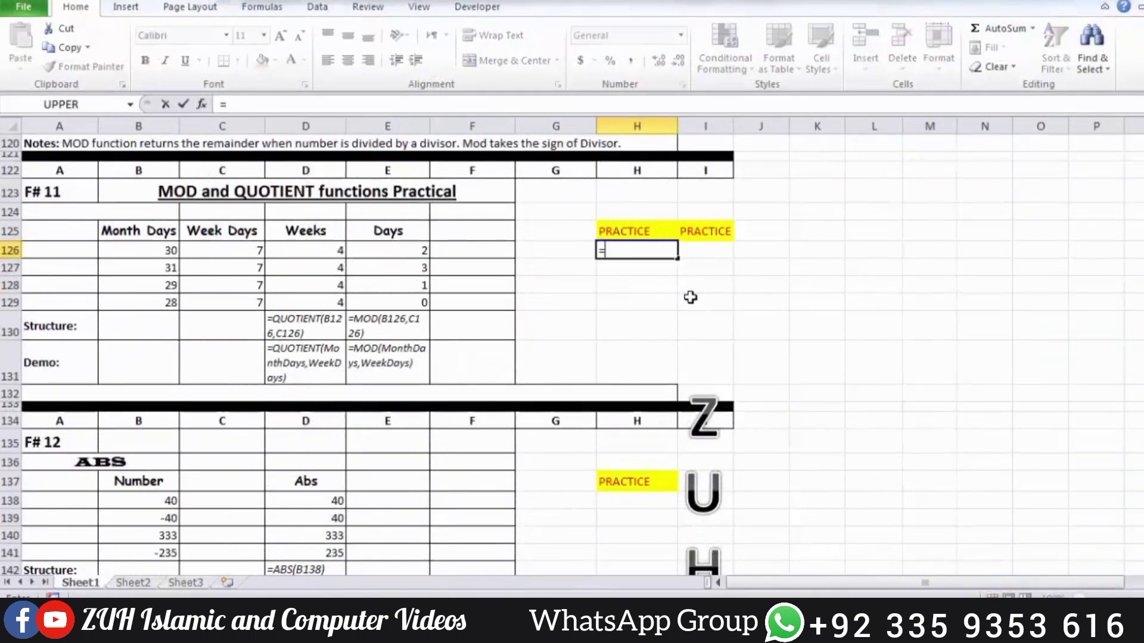
# Complete the formula =QUOTIENT(B126,C126) in practice cell H126 to calculate weeks from month days and week days
pyautogui.write('quo')
pyautogui.press('Tab')
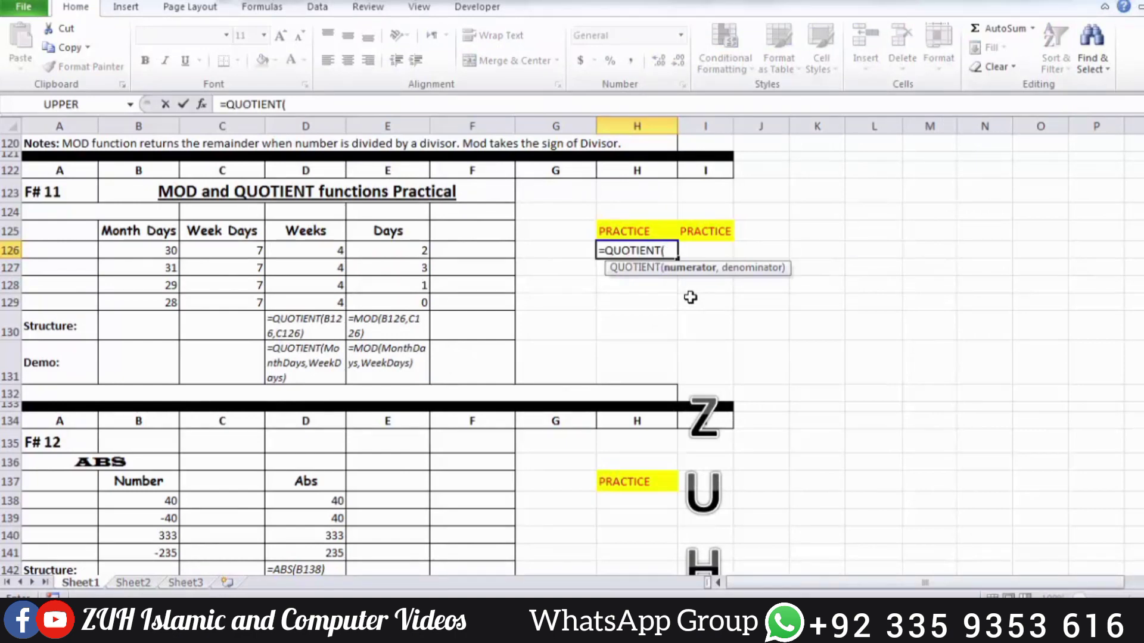
pyautogui.click(163, 251)
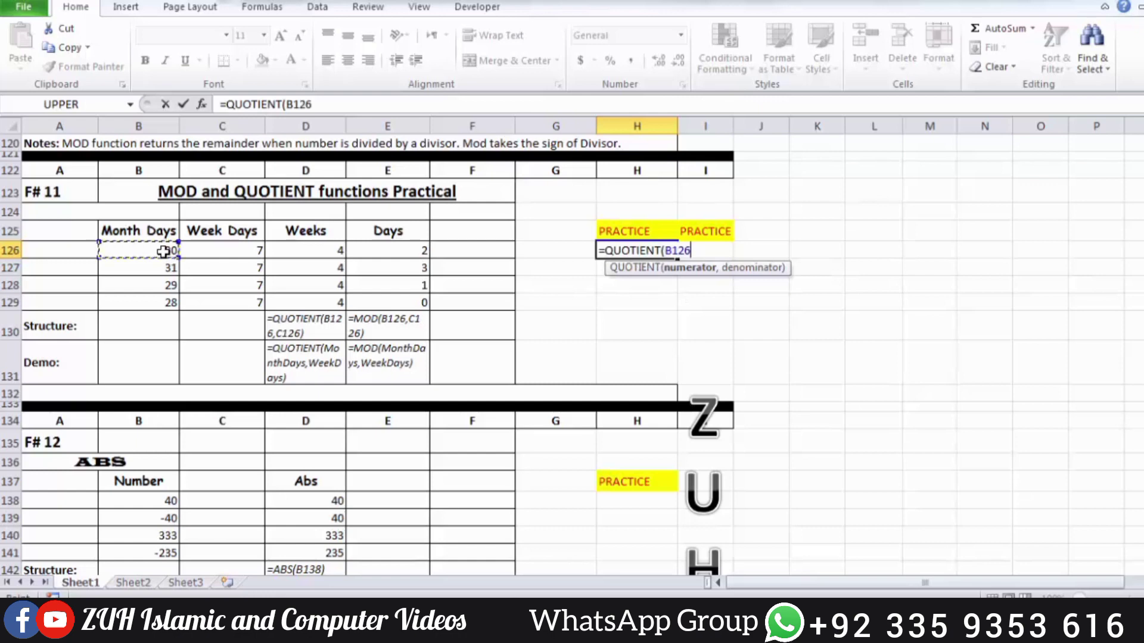
pyautogui.write(',')
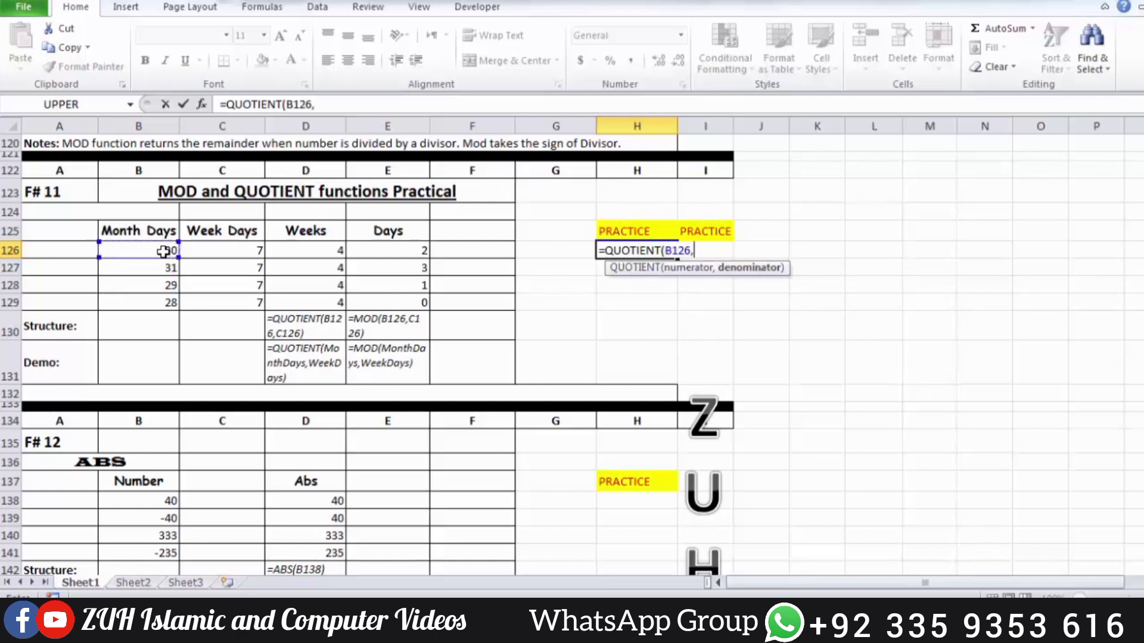
pyautogui.click(228, 248)
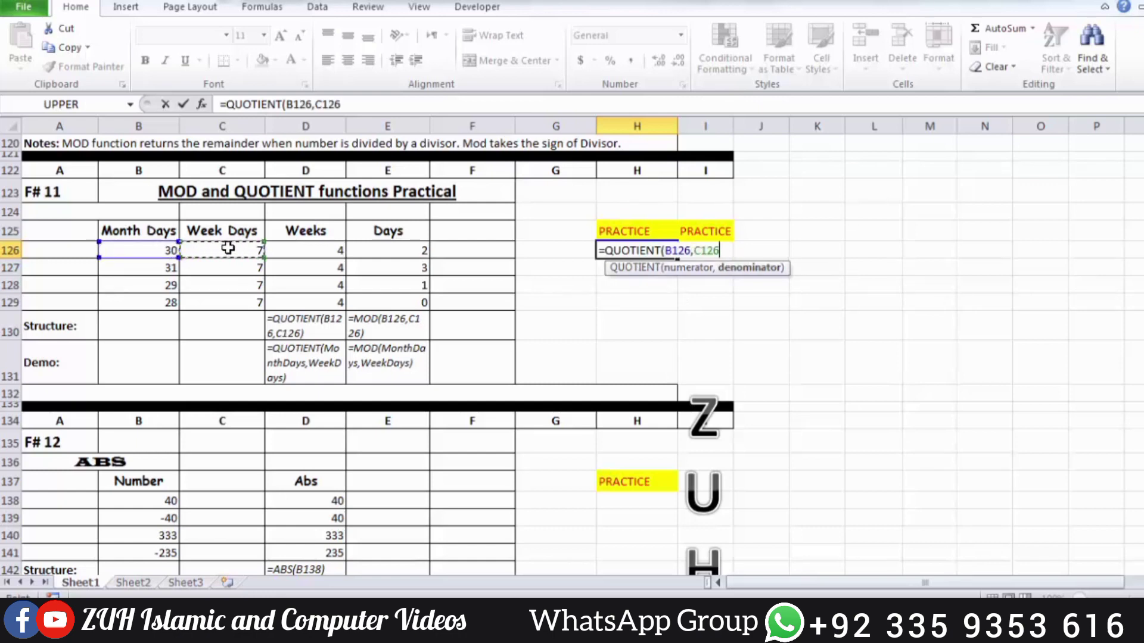
pyautogui.press('Return')
# Fill the QUOTIENT formula from H126 down through H129
pyautogui.press('Up')
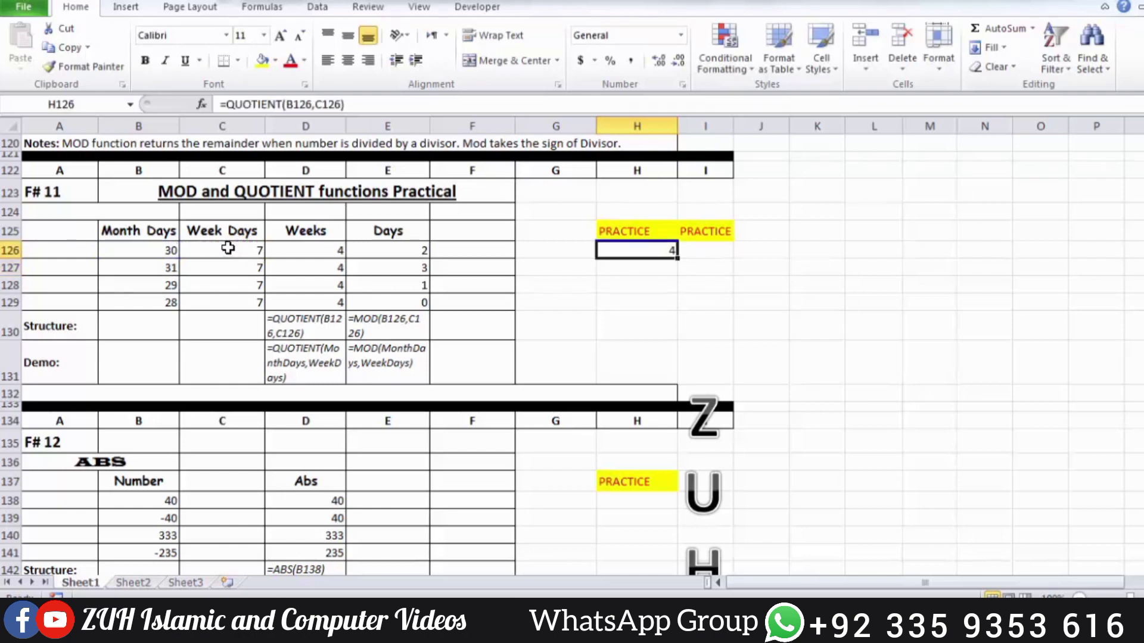
pyautogui.hotkey('shift', 'Down')
pyautogui.hotkey('shift', 'Down')
pyautogui.hotkey('shift', 'Down')
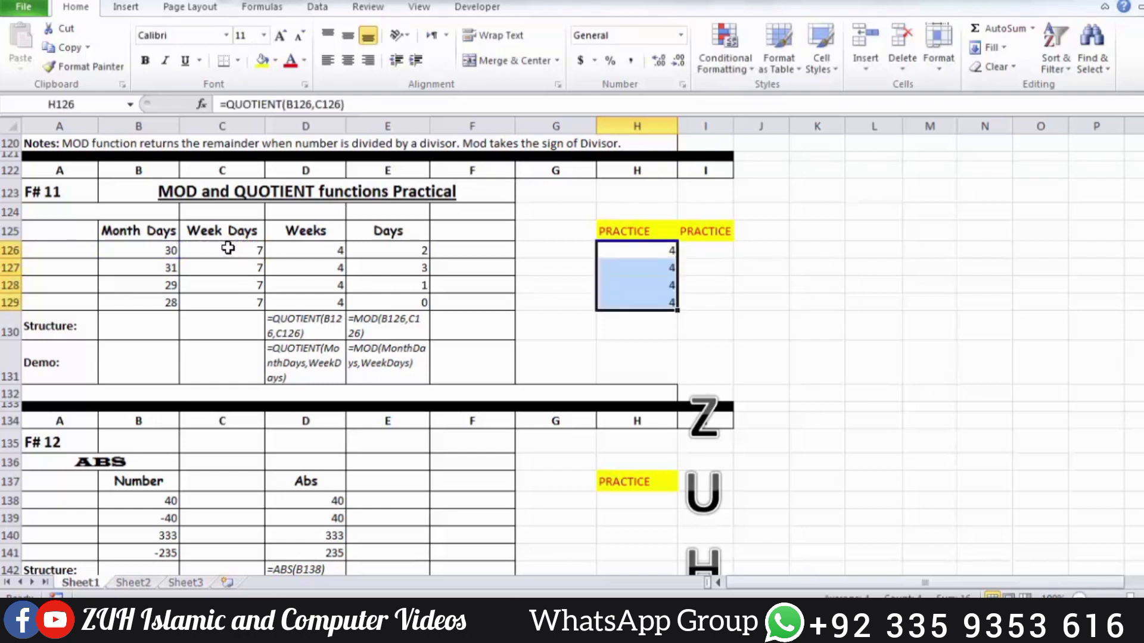
# Enter =MOD(B126,C126) in practice cell I126 to calculate the remaining days
pyautogui.press('Right')
pyautogui.write('=')
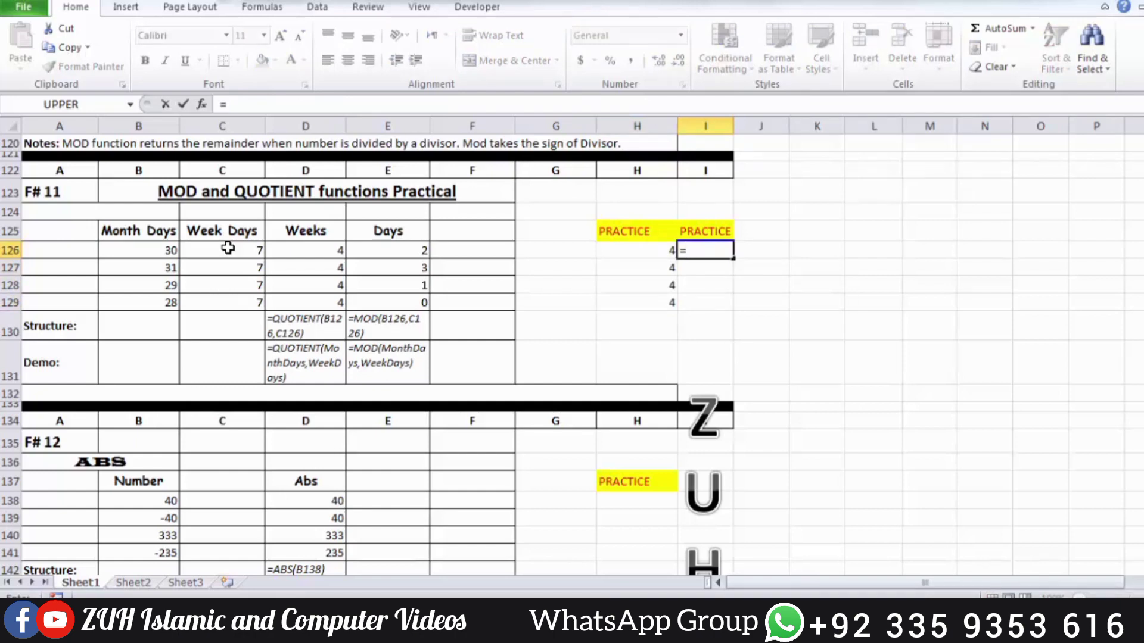
pyautogui.write('MOD(')
pyautogui.click(160, 253)
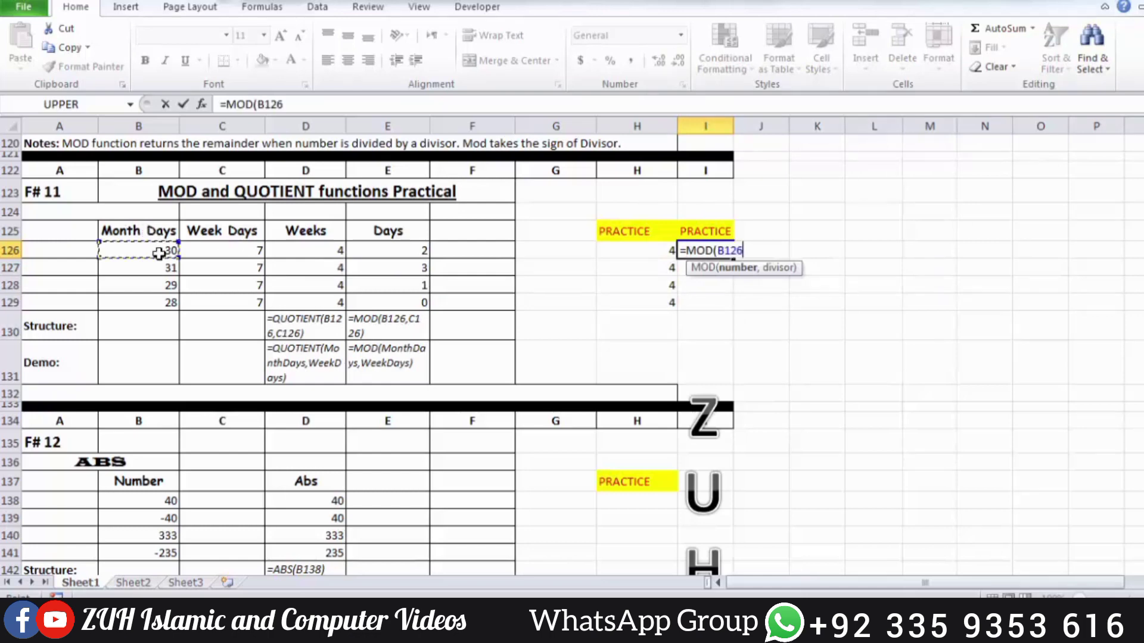
pyautogui.write(',')
pyautogui.click(217, 252)
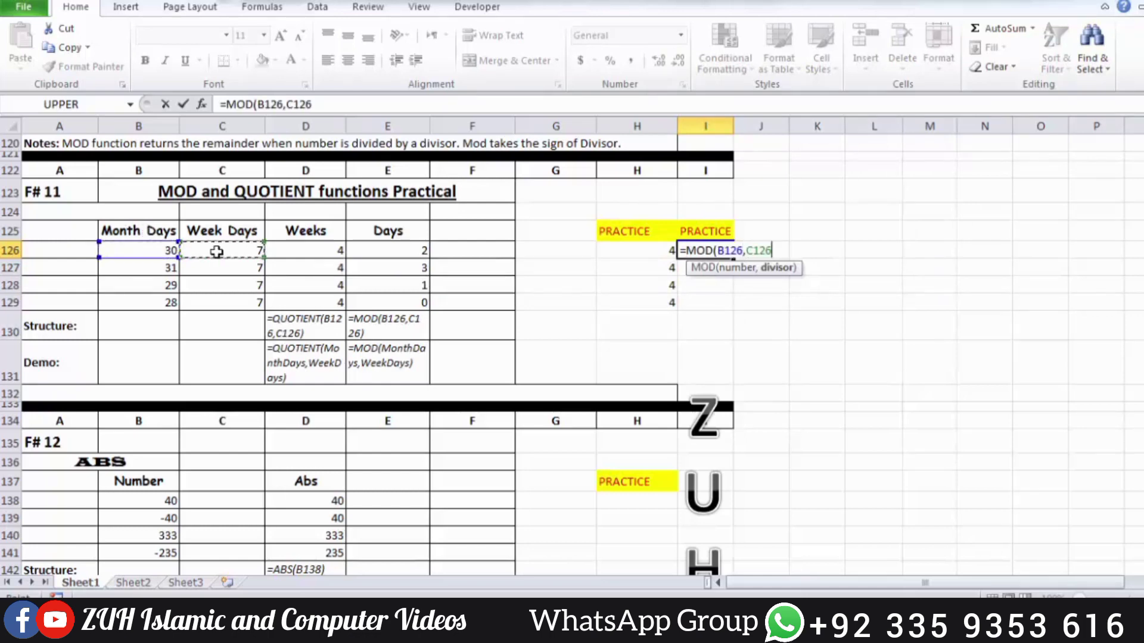
pyautogui.press('Return')
# Fill the MOD formula from I126 down through I129, checking the results against the weeks column
pyautogui.click(671, 250)
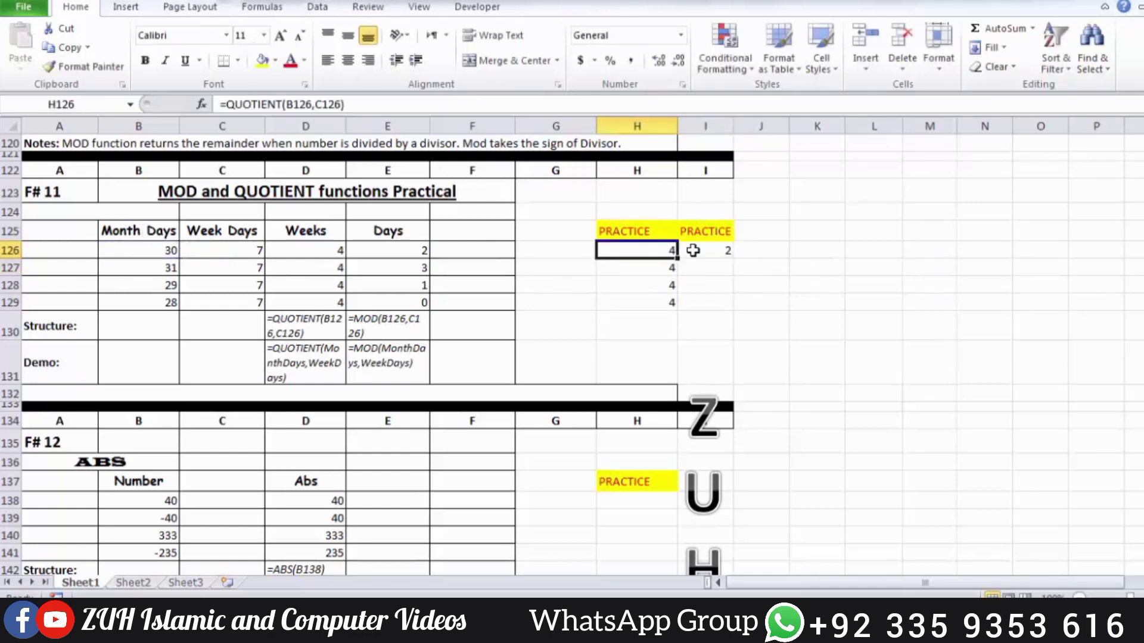
pyautogui.click(705, 251)
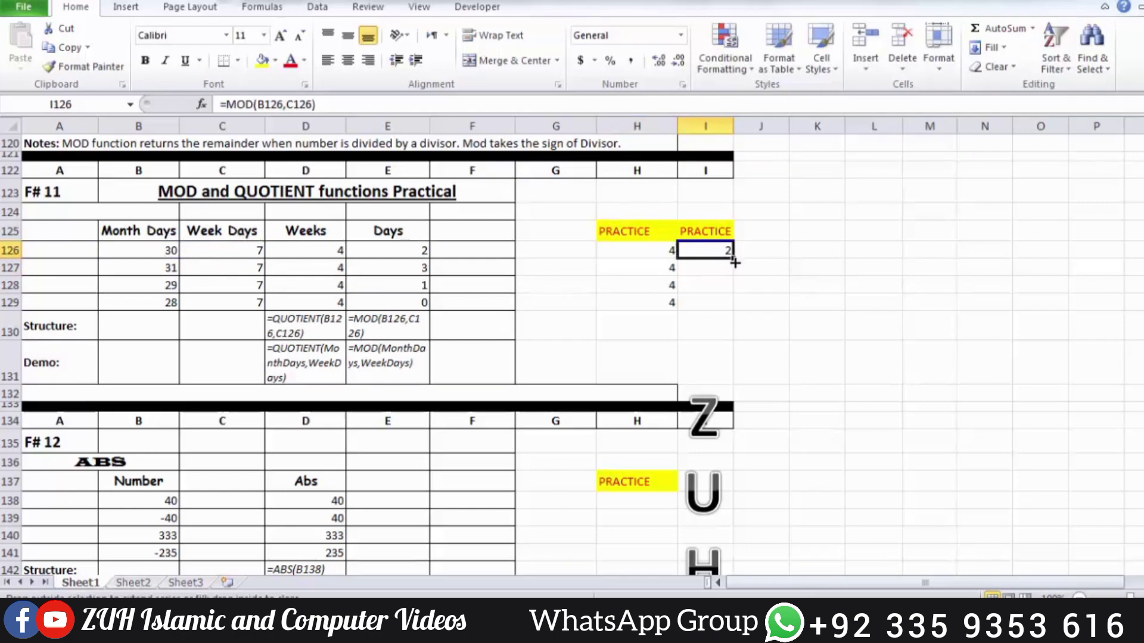
pyautogui.moveTo(732, 259); pyautogui.dragTo(731, 276)
pyautogui.click(664, 269)
pyautogui.click(721, 265)
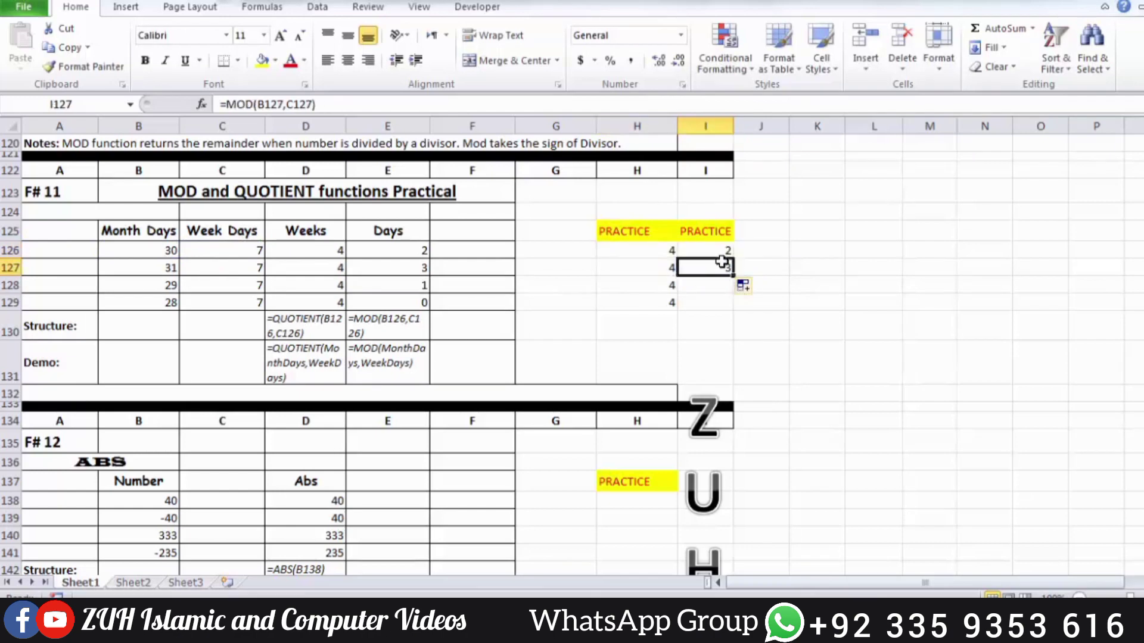
pyautogui.moveTo(733, 277); pyautogui.dragTo(703, 315)
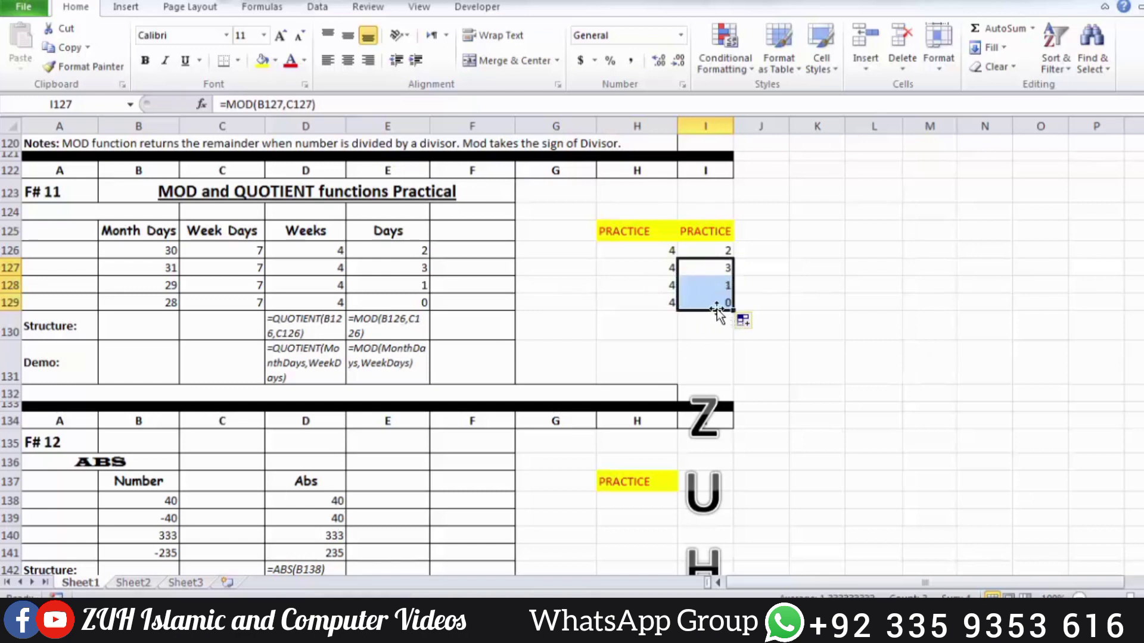
pyautogui.click(727, 300)
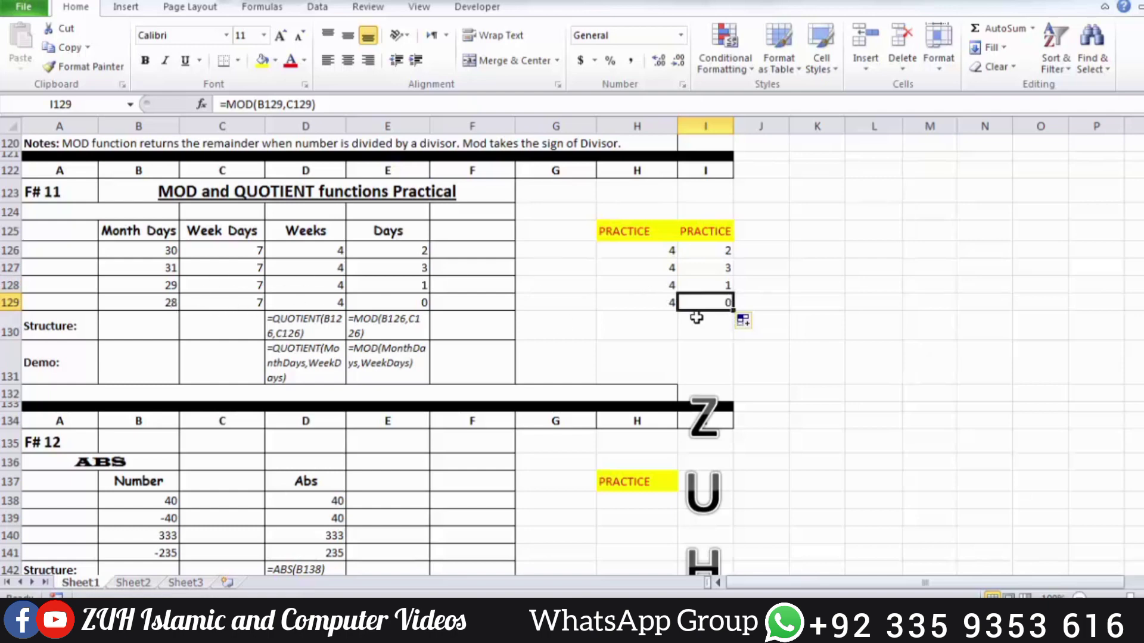
# Enter =ABS(B138) in the ABS section's practice cell H138 and fill it down through H141
pyautogui.scroll(-4, 697, 313)
pyautogui.click(621, 251)
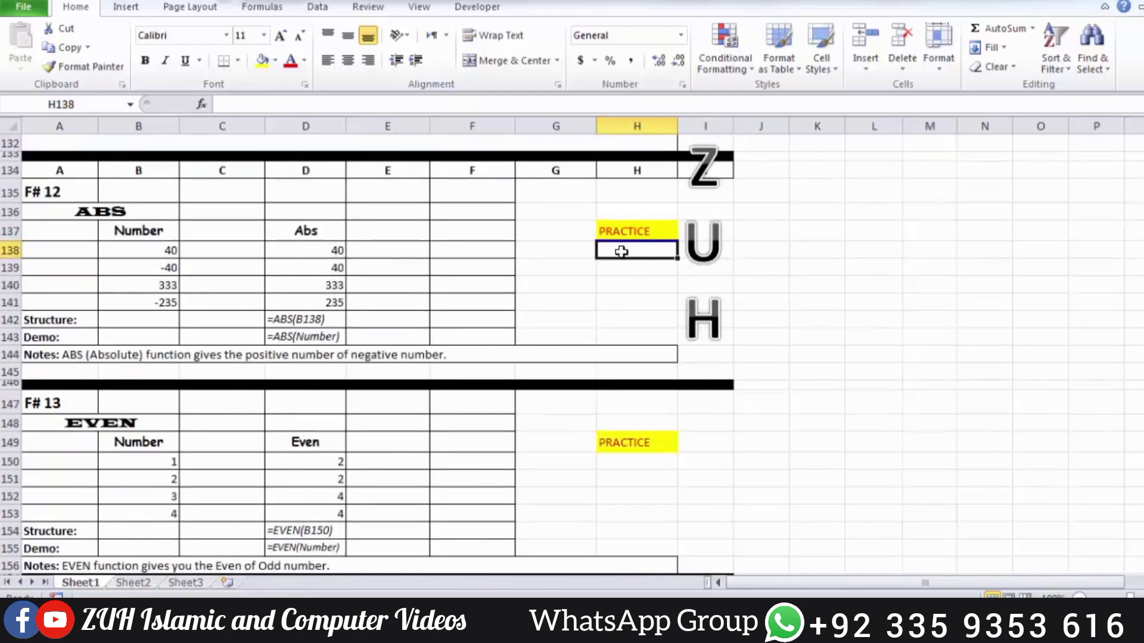
pyautogui.write('=ab')
pyautogui.press('Tab')
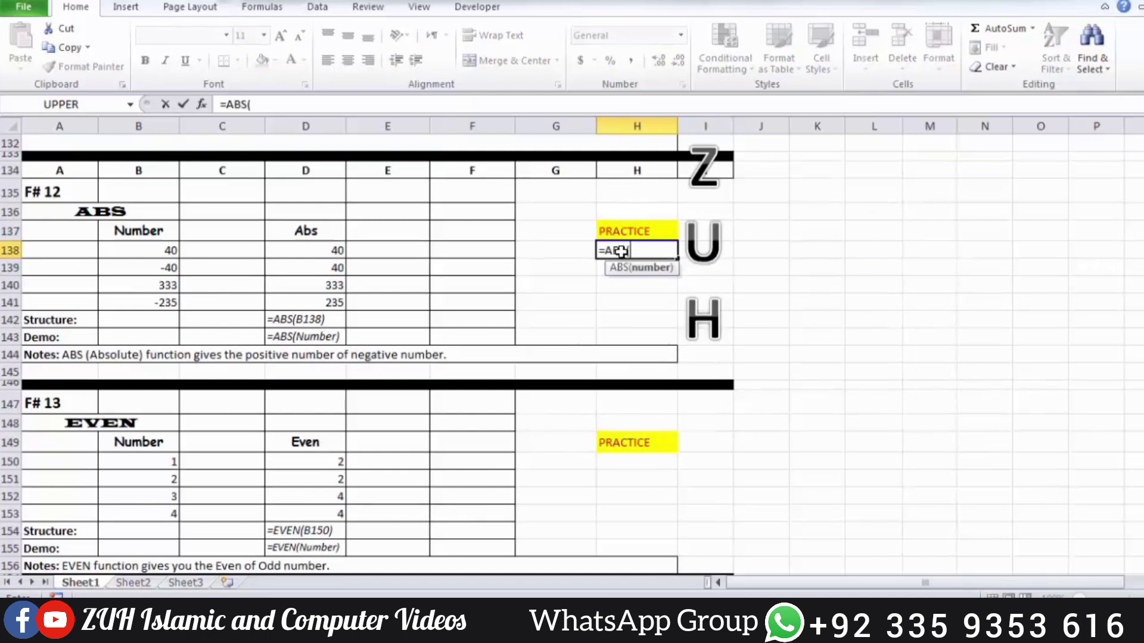
pyautogui.click(162, 251)
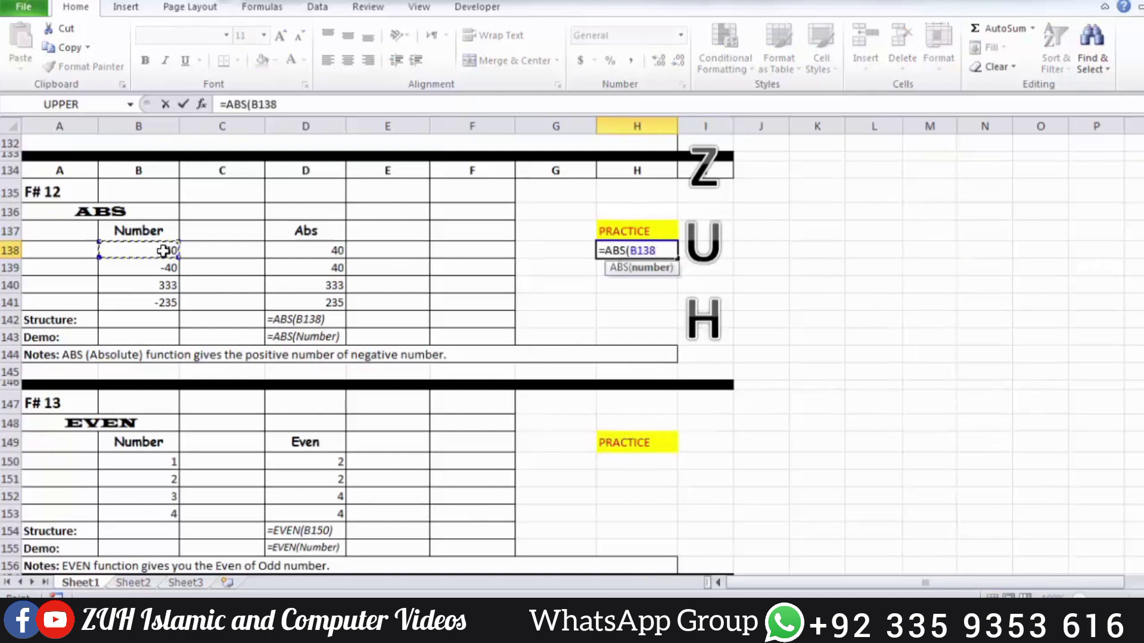
pyautogui.press('Return')
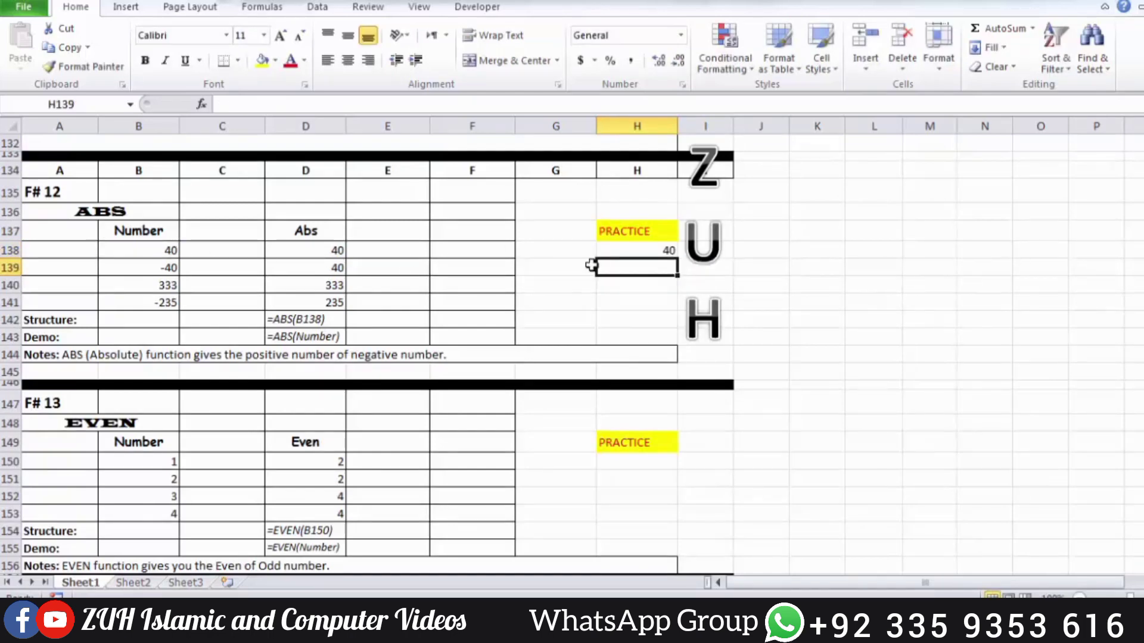
pyautogui.moveTo(662, 251); pyautogui.dragTo(658, 305)
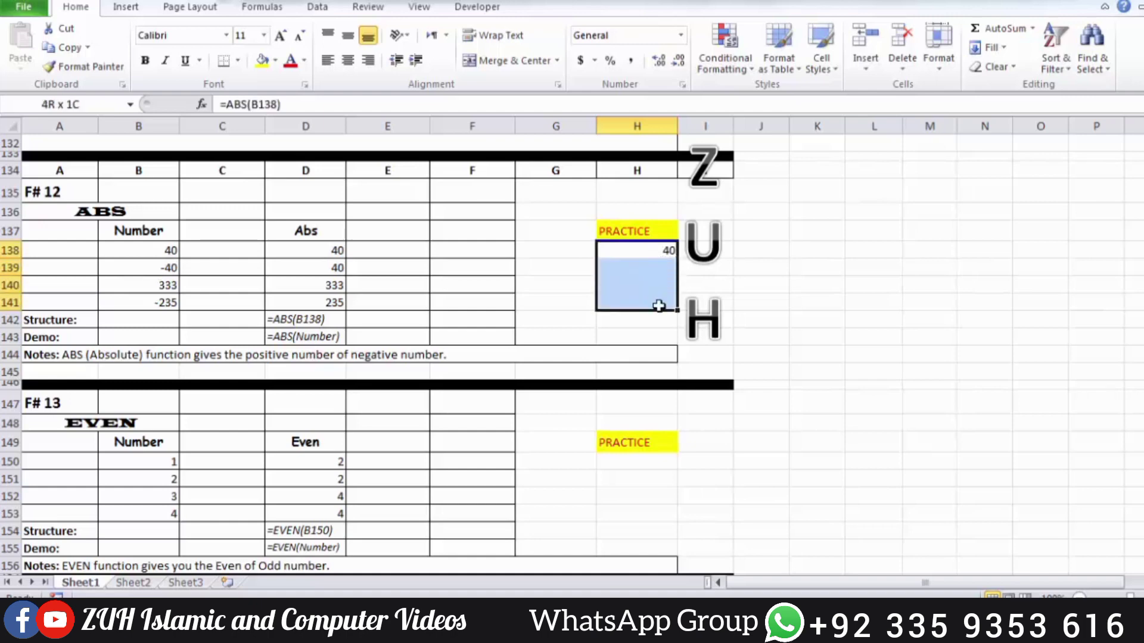
pyautogui.hotkey('ctrl', 'd')
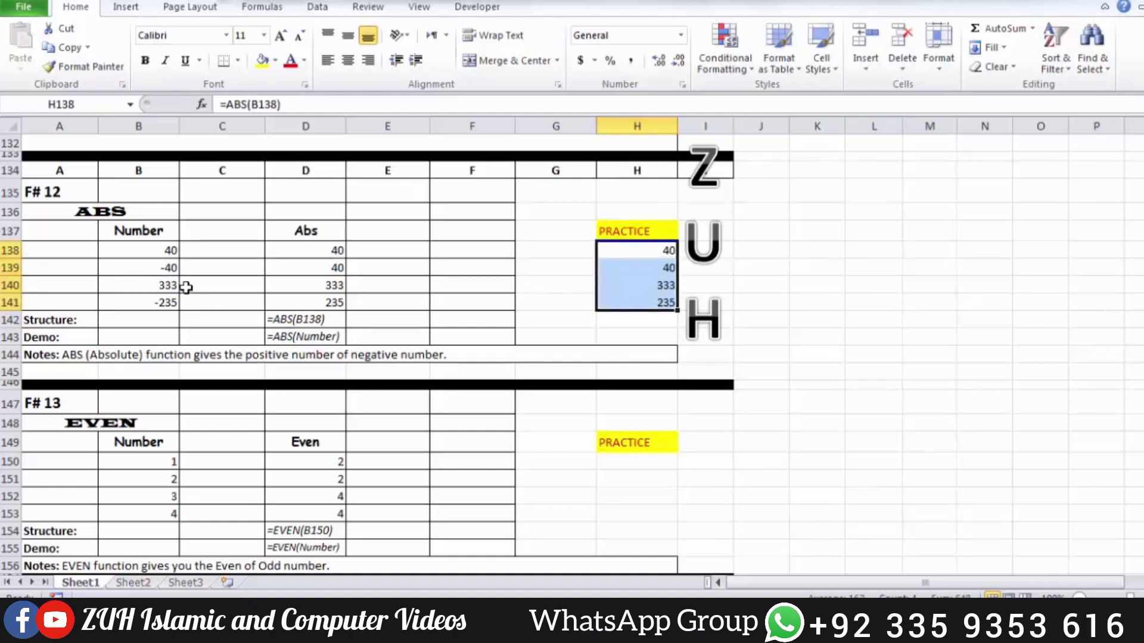
# Compare the negative numbers in rows 139 and 141 with their ABS results in the practice column
pyautogui.click(170, 268)
pyautogui.moveTo(198, 268); pyautogui.dragTo(655, 260)
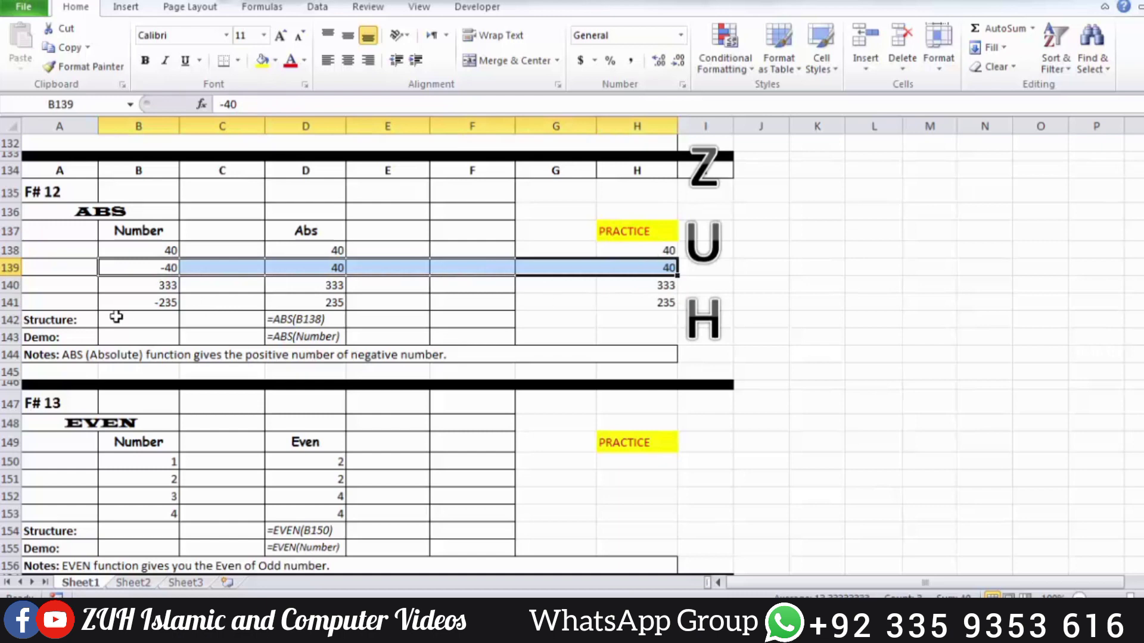
pyautogui.moveTo(171, 303); pyautogui.dragTo(664, 301)
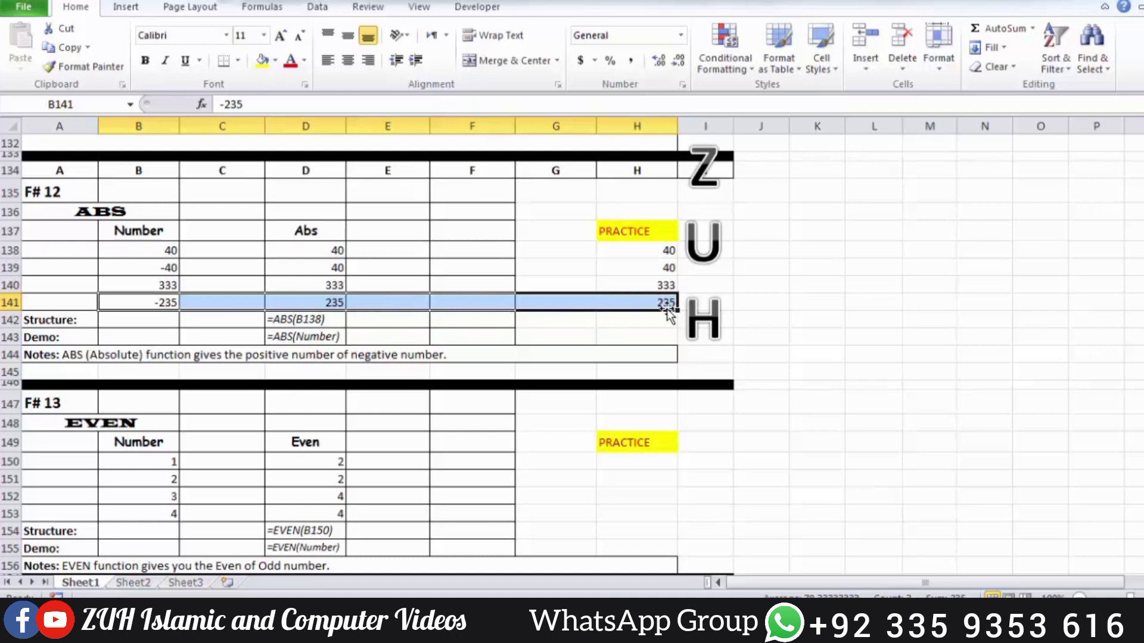
# Enter =EVEN(B150) in the EVEN section's practice cell H150
pyautogui.scroll(-3, 620, 306)
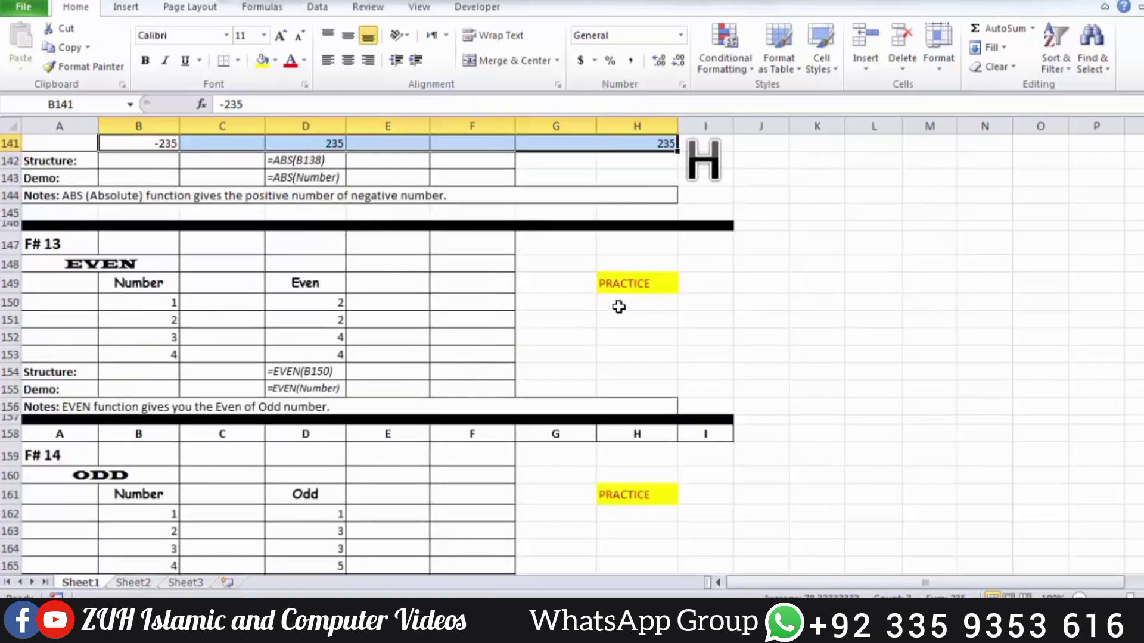
pyautogui.click(644, 300)
pyautogui.write('=eve')
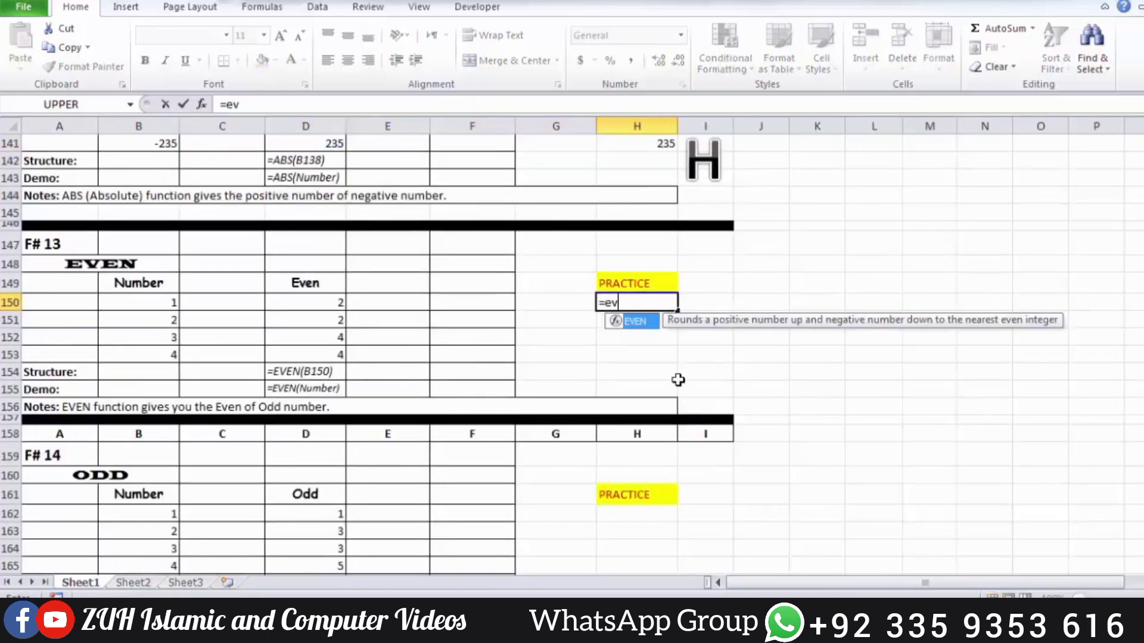
pyautogui.press('Tab')
pyautogui.click(155, 300)
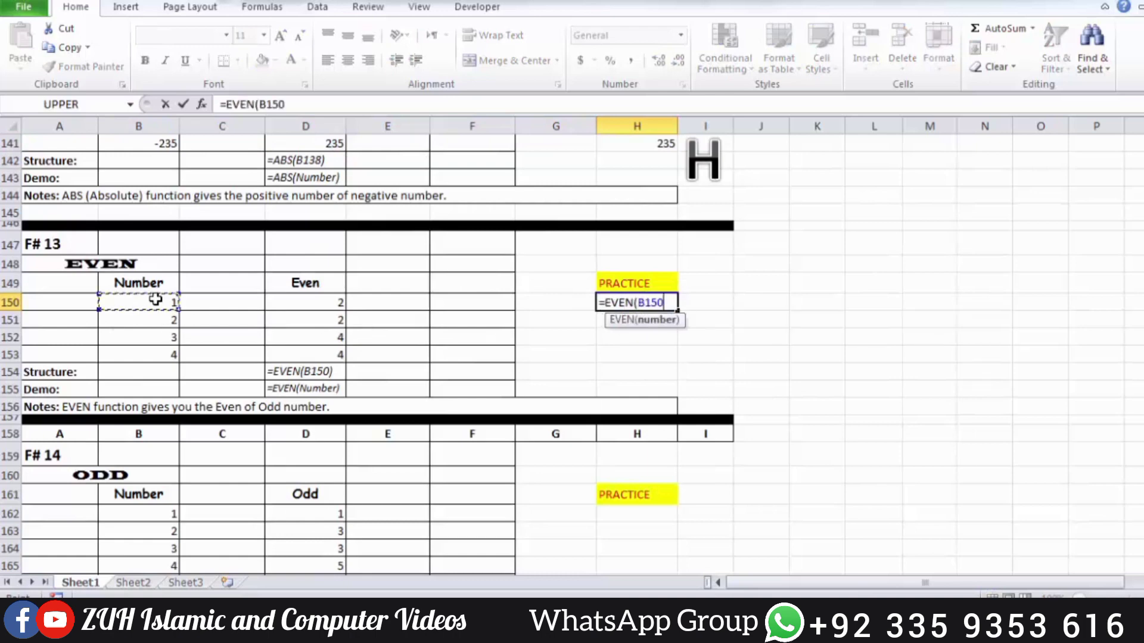
pyautogui.press('Return')
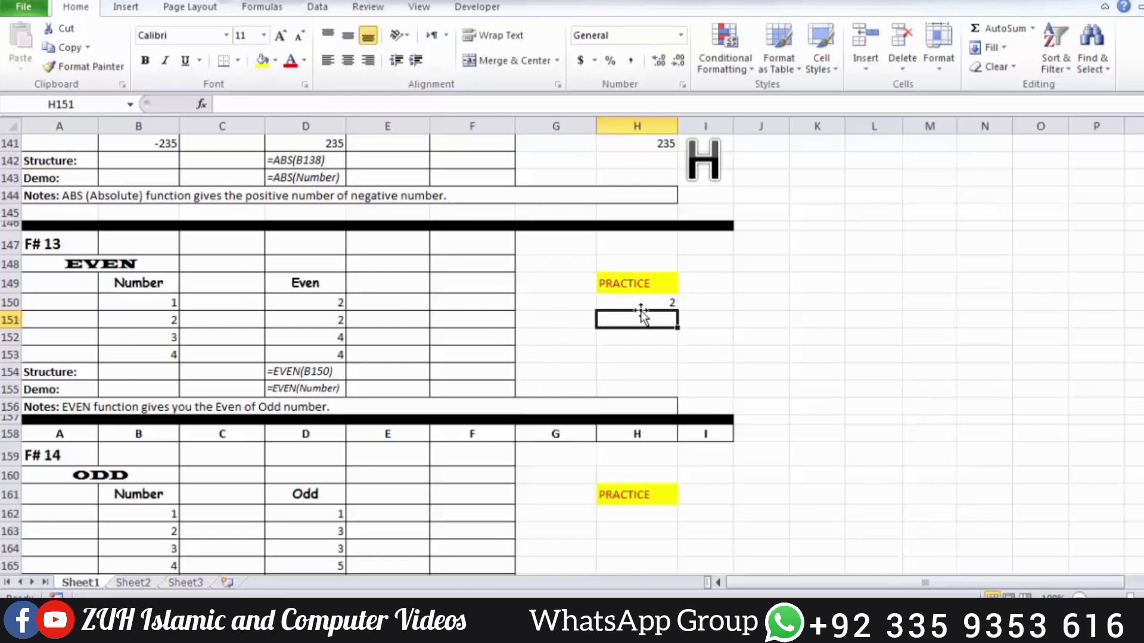
# Fill the EVEN formula from H150 down through H153
pyautogui.moveTo(644, 303); pyautogui.dragTo(654, 356)
pyautogui.hotkey('ctrl', 'd')
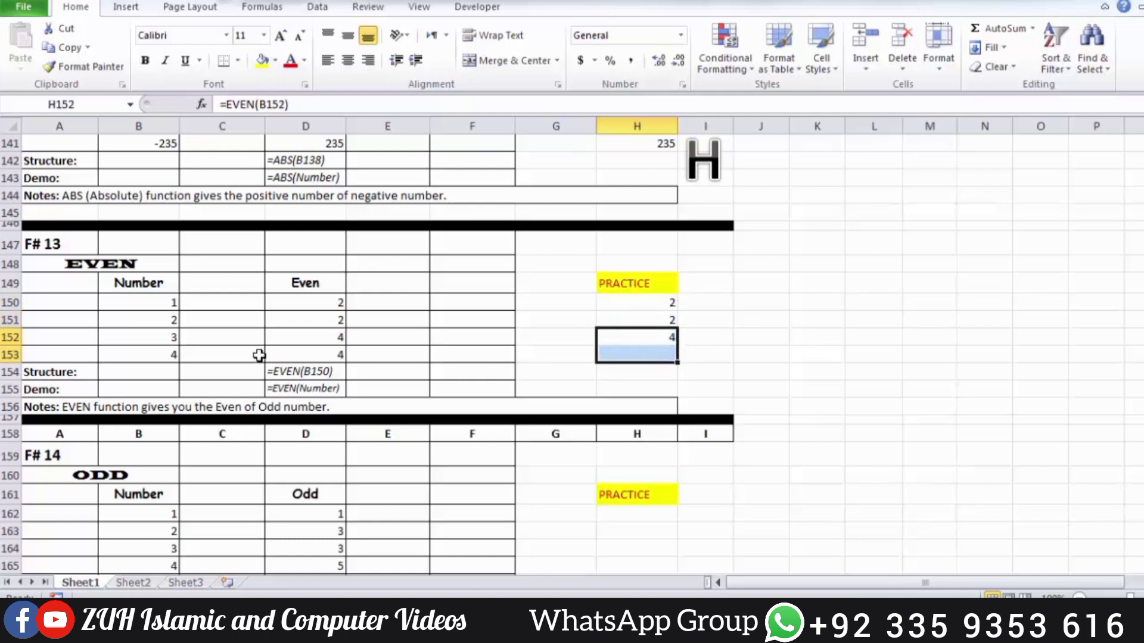
pyautogui.hotkey('ctrl', 'd')
pyautogui.click(649, 352)
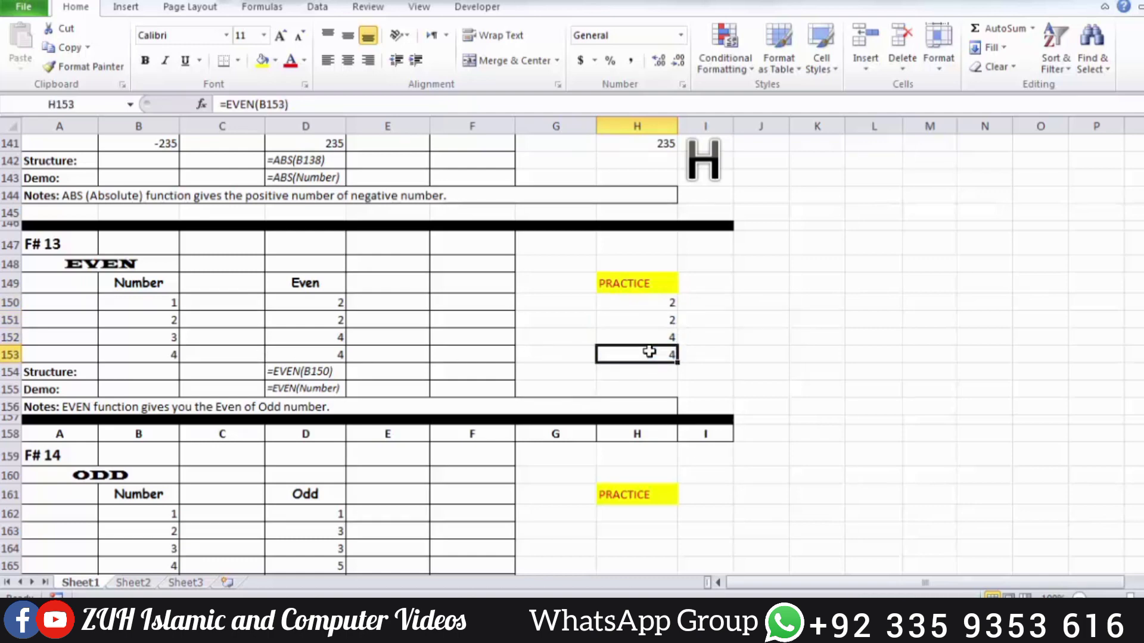
# Compare each number in B150:B153 with its EVEN result across rows 150 to 153
pyautogui.moveTo(170, 302); pyautogui.dragTo(607, 300)
pyautogui.moveTo(162, 320); pyautogui.dragTo(676, 319)
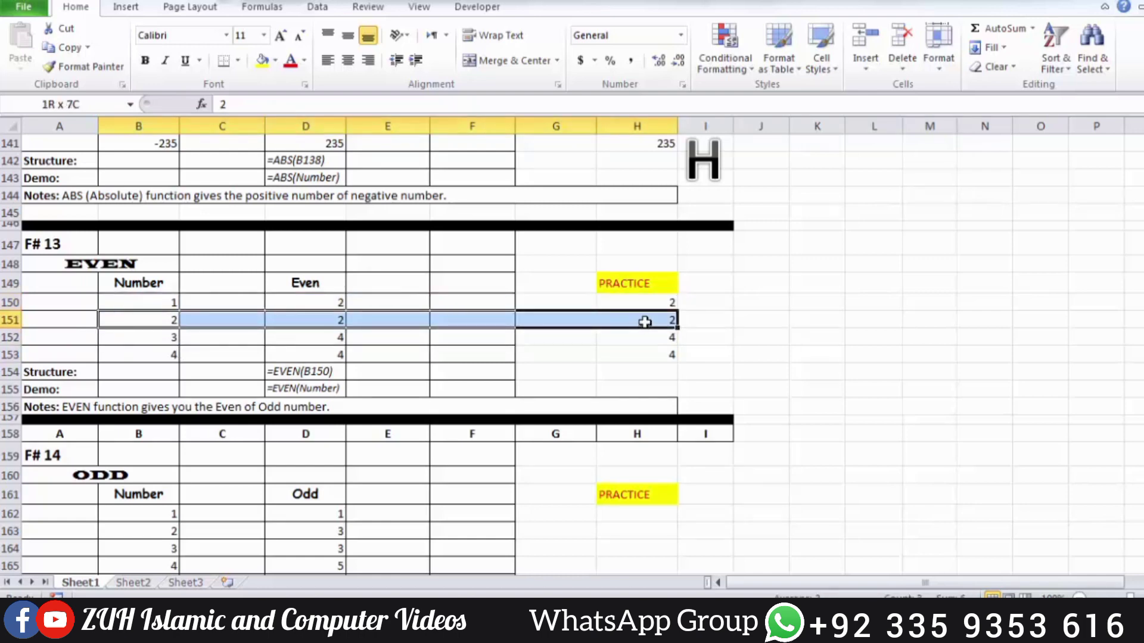
pyautogui.moveTo(171, 337); pyautogui.dragTo(626, 331)
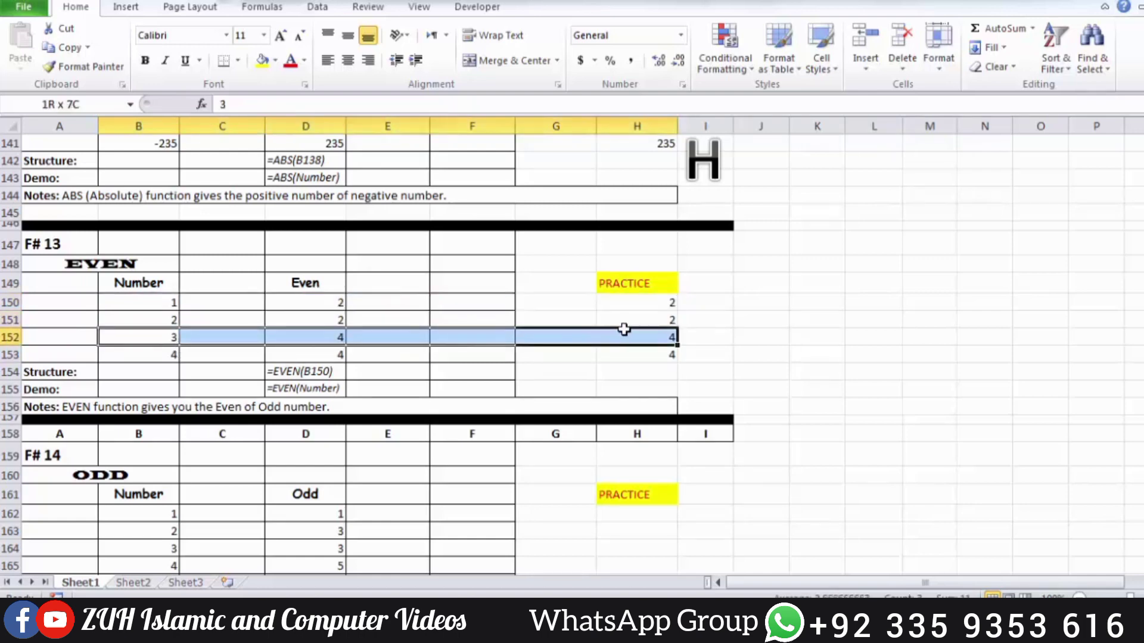
pyautogui.moveTo(170, 356); pyautogui.dragTo(656, 355)
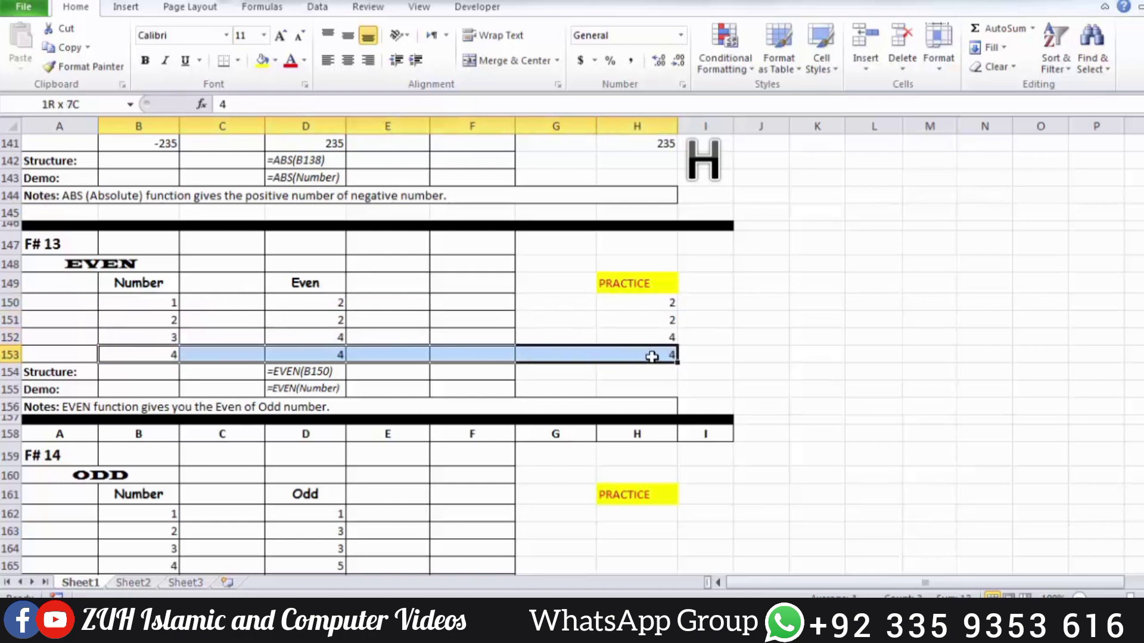
pyautogui.click(654, 355)
# Enter =ODD(B162) in the ODD section's practice cell H162
pyautogui.scroll(-3, 655, 356)
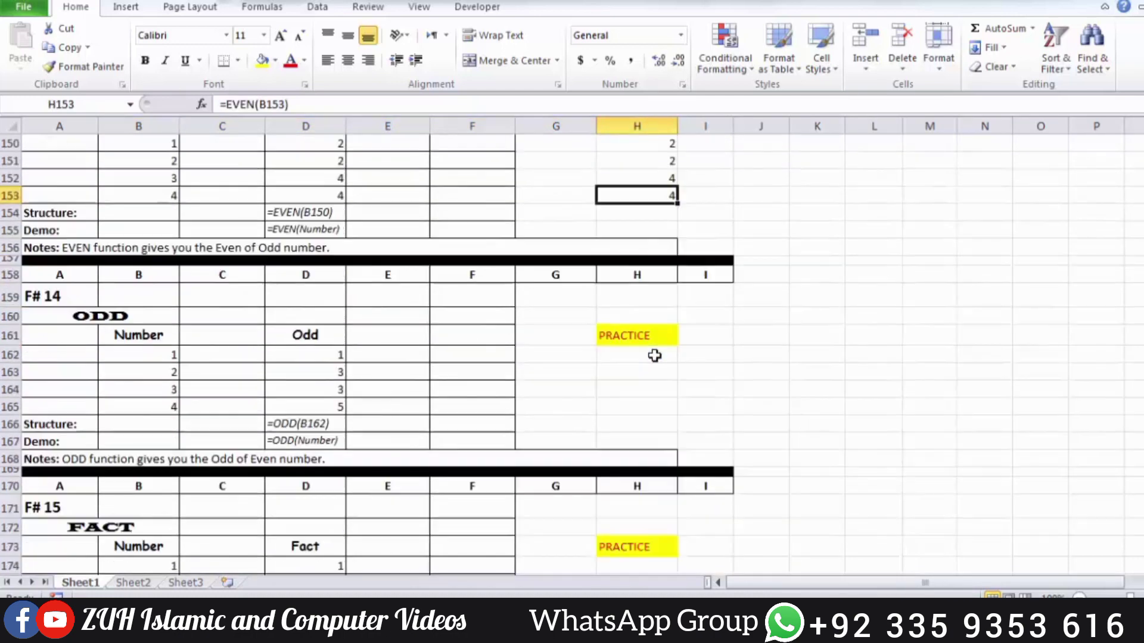
pyautogui.click(620, 355)
pyautogui.write('=odd')
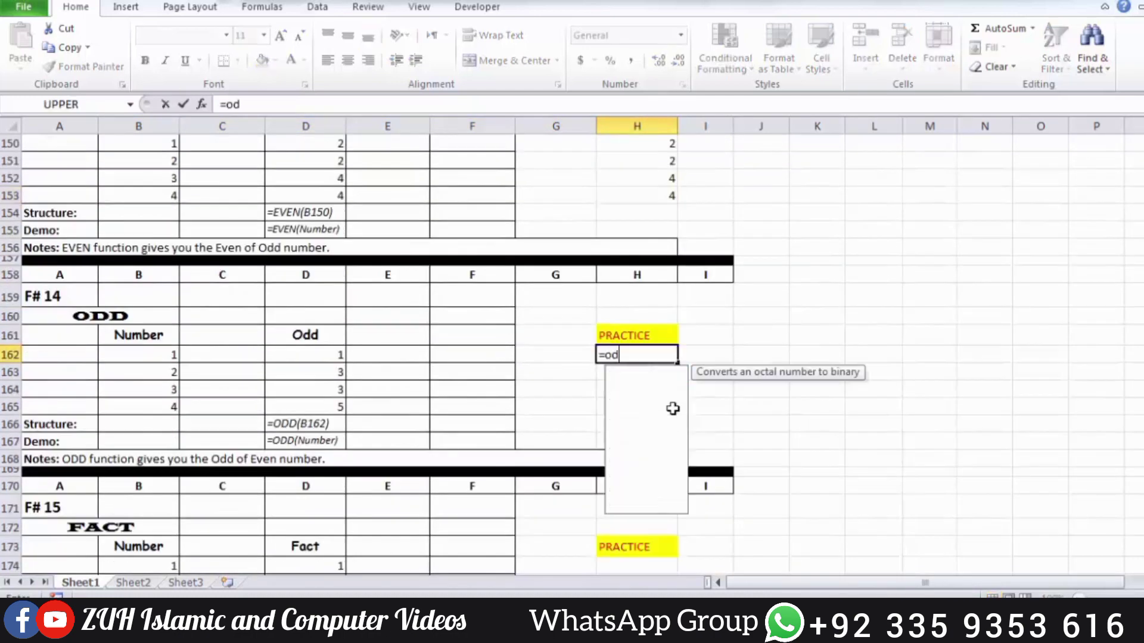
pyautogui.press('Tab')
pyautogui.click(159, 355)
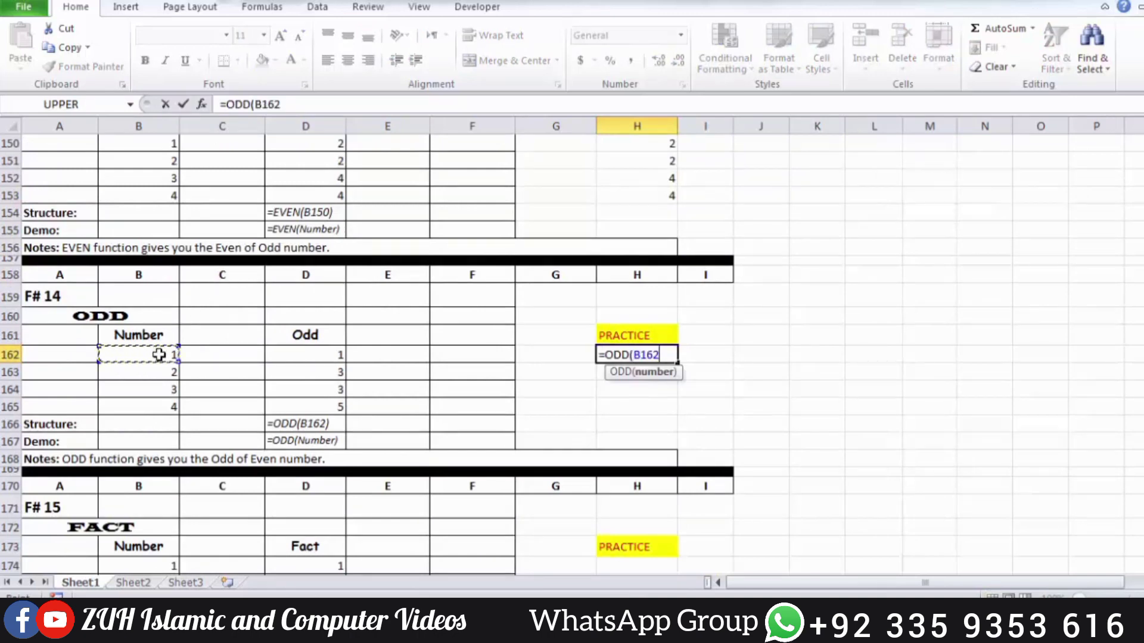
pyautogui.press('Return')
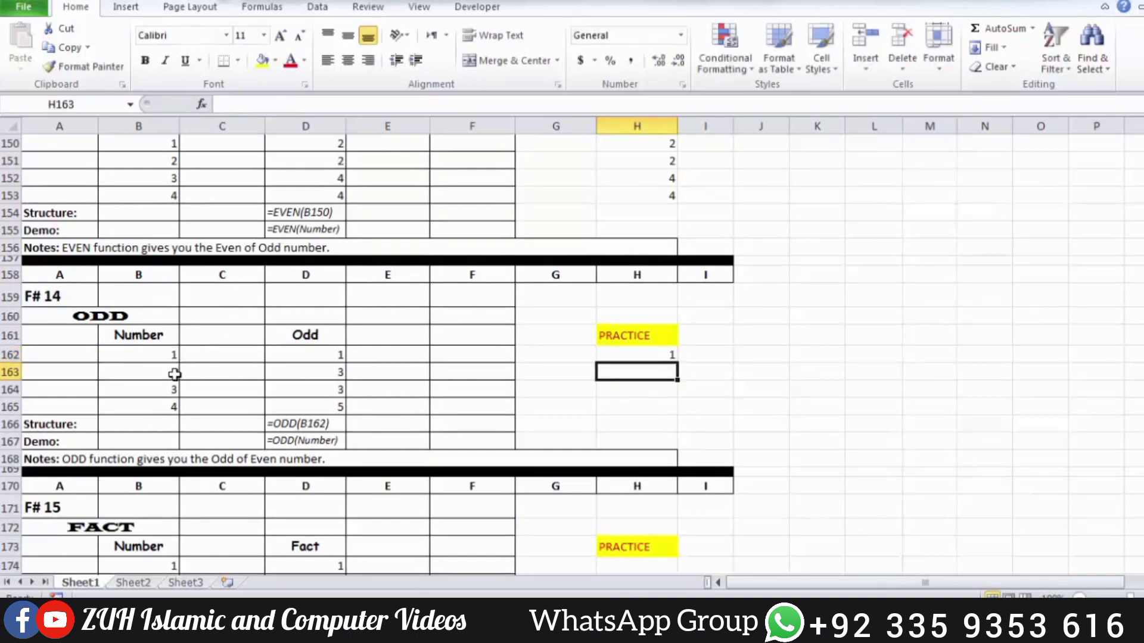
# Review the numbers in B163:B165 and fill the ODD formula from H162 down through H165
pyautogui.click(173, 374)
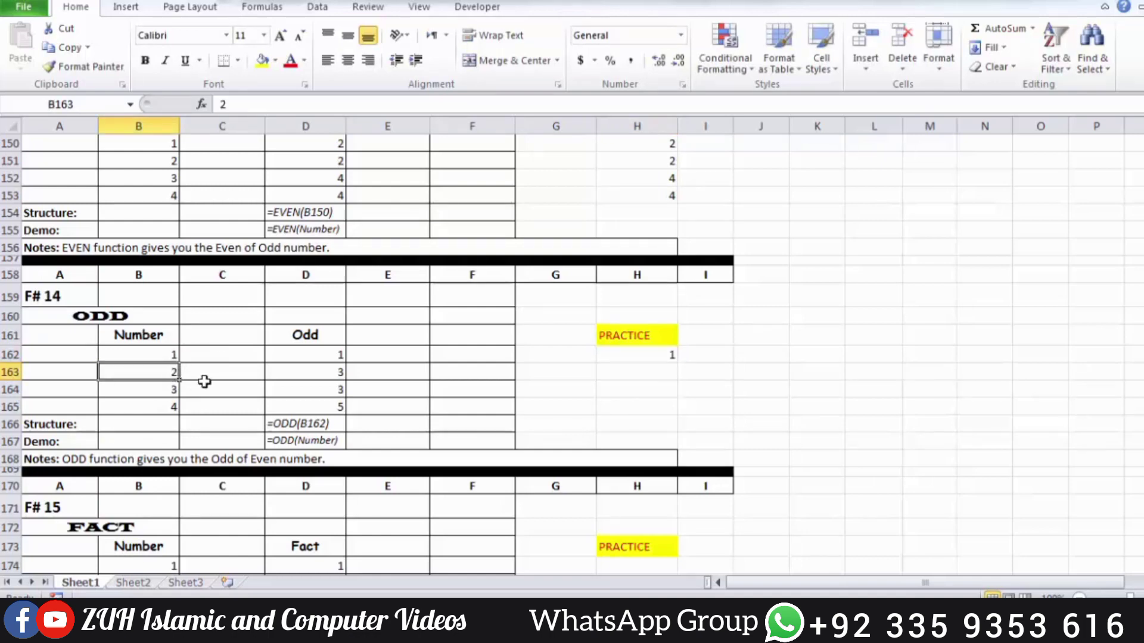
pyautogui.click(170, 388)
pyautogui.click(169, 406)
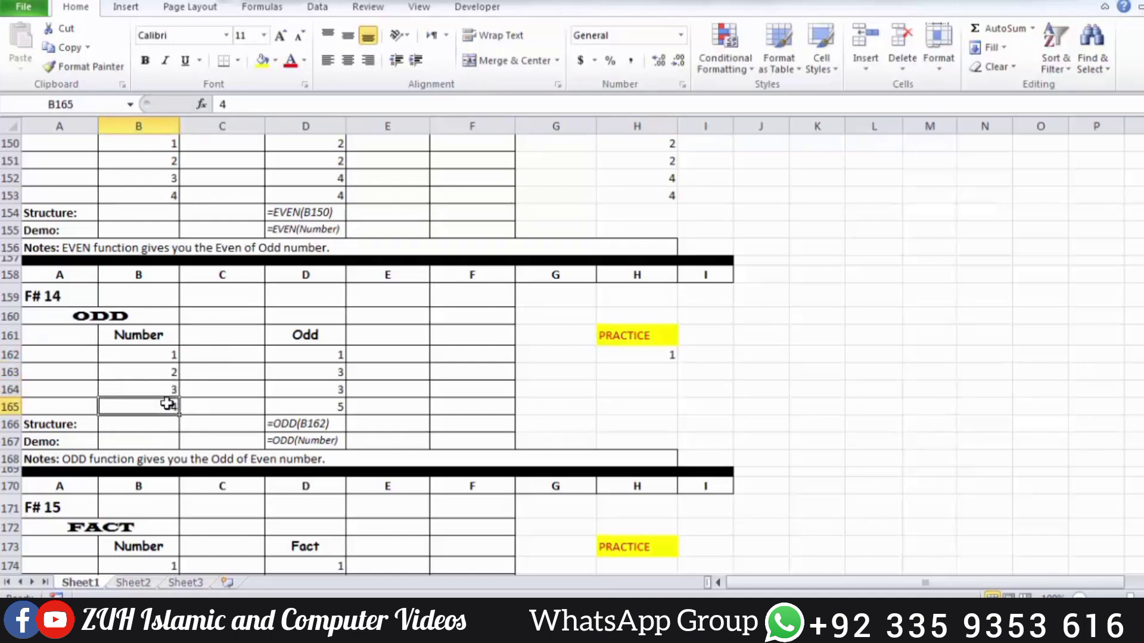
pyautogui.click(654, 356)
pyautogui.moveTo(654, 356); pyautogui.dragTo(654, 404)
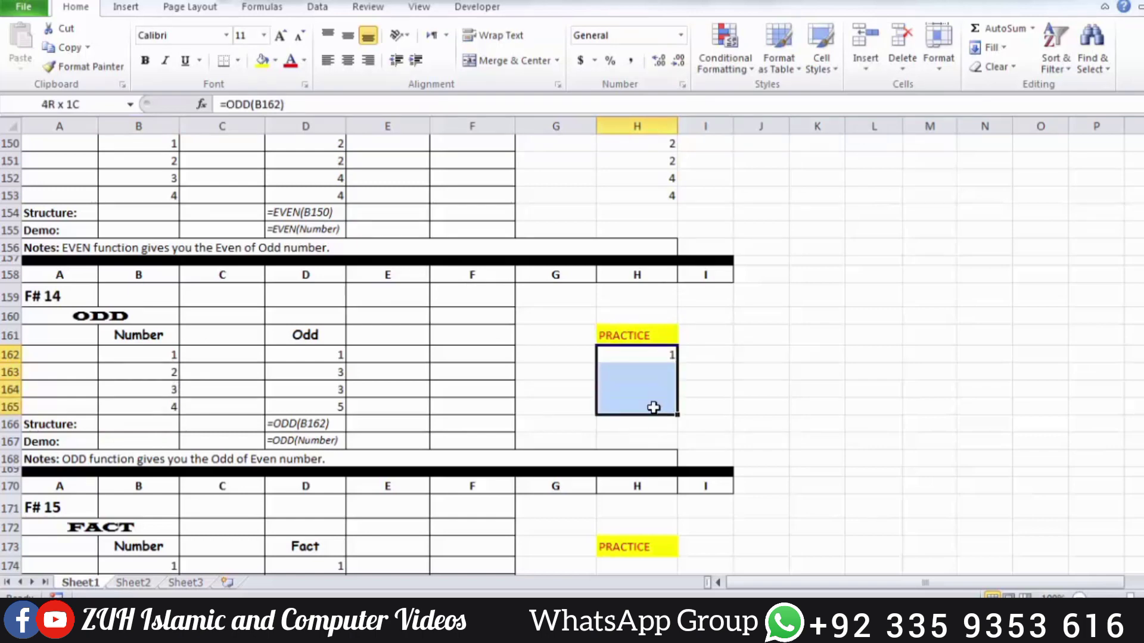
pyautogui.write('D')
pyautogui.press('Escape')
pyautogui.hotkey('ctrl', 'd')
# Enter =FACT(B174) in the FACT section's practice cell H174
pyautogui.scroll(-5, 768, 386)
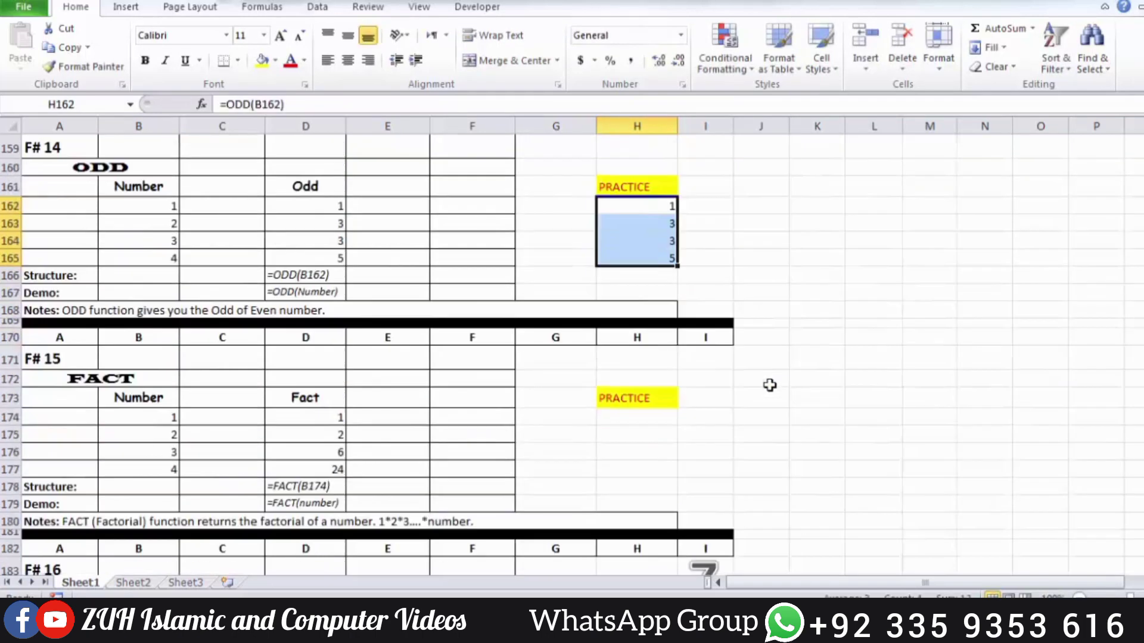
pyautogui.click(661, 302)
pyautogui.write('=fa')
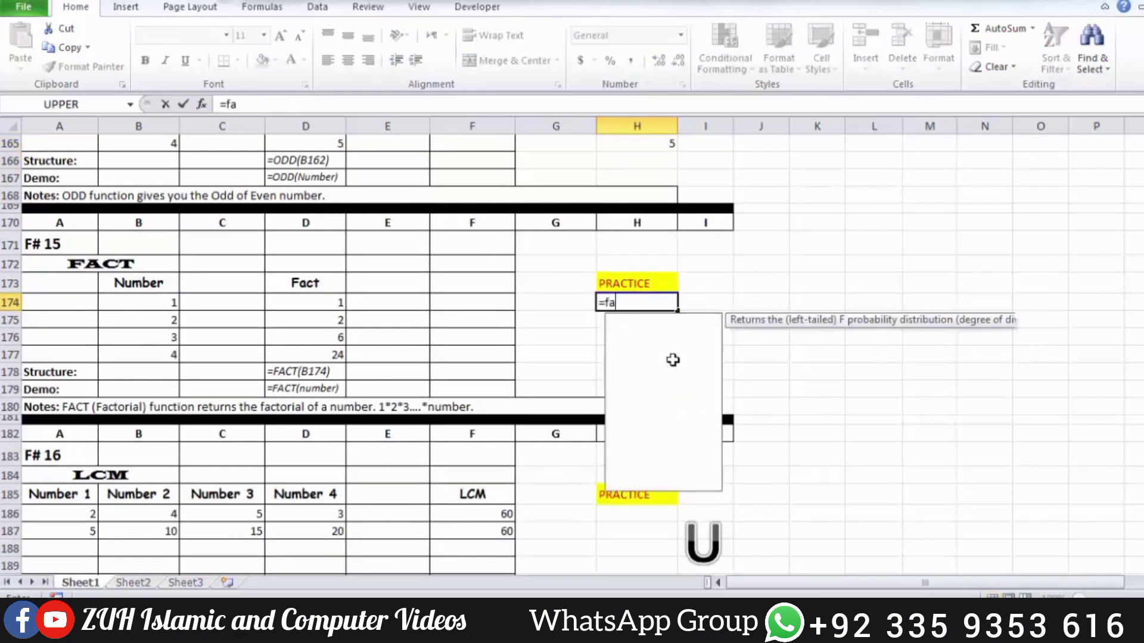
pyautogui.press('Tab')
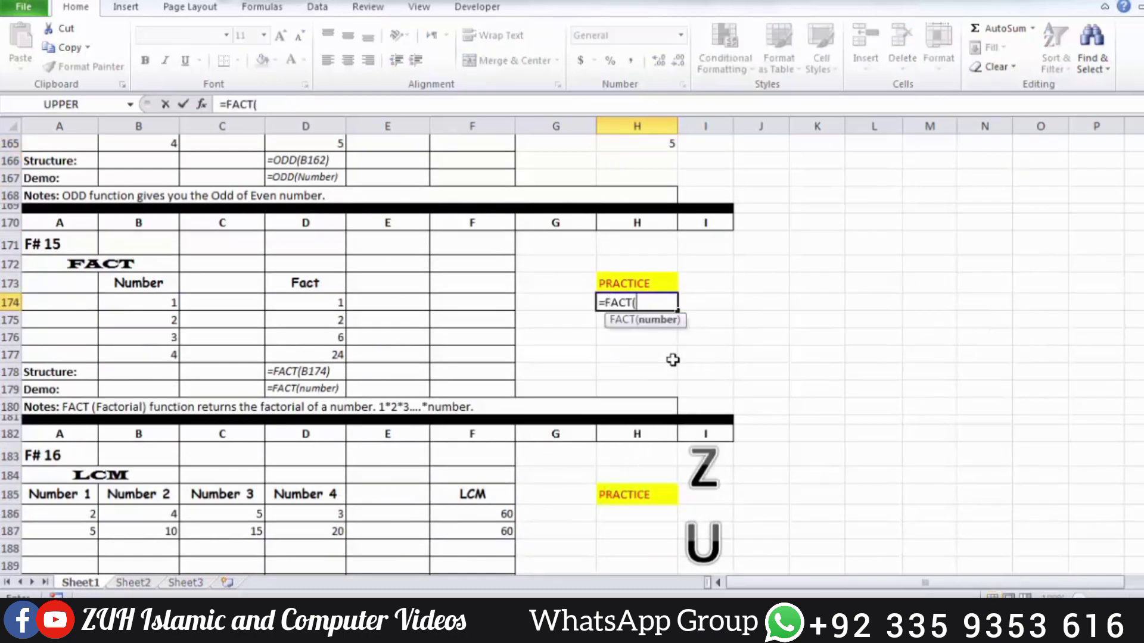
pyautogui.click(169, 308)
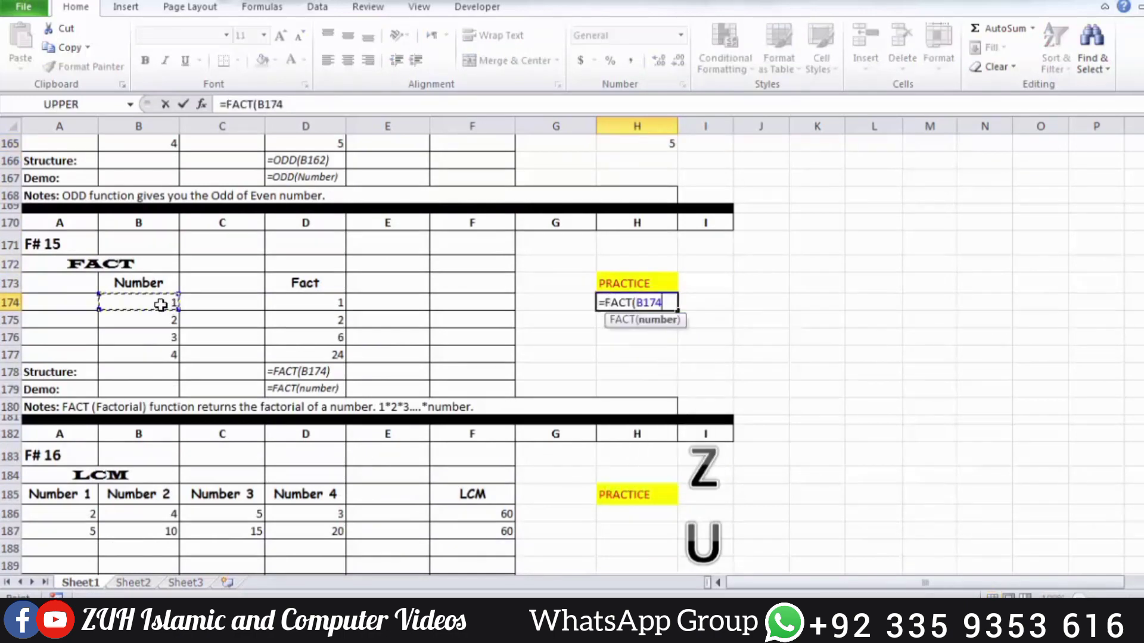
pyautogui.press('Return')
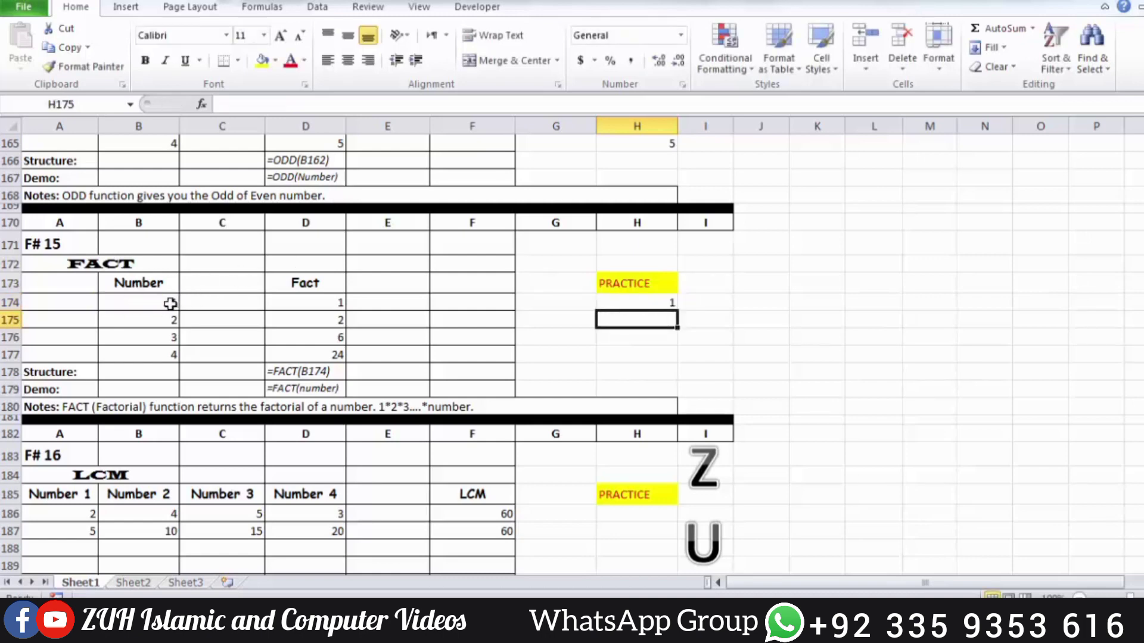
# Fill the FACT formula from H174 down through H177, one row at a time
pyautogui.moveTo(667, 301); pyautogui.dragTo(667, 315)
pyautogui.hotkey('ctrl', 'd')
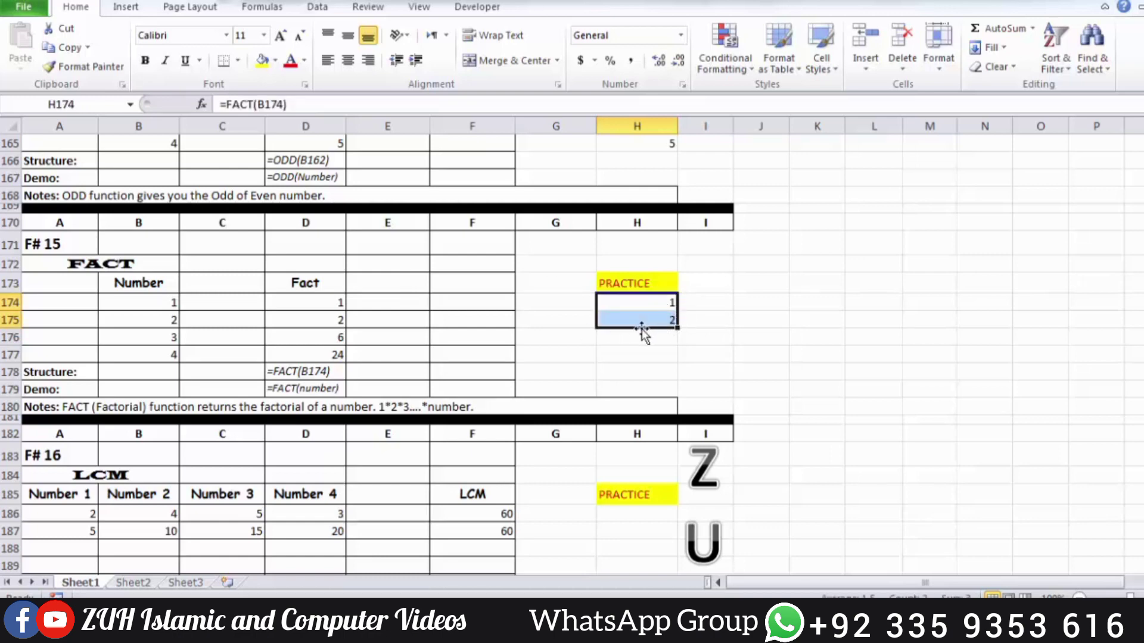
pyautogui.moveTo(660, 320); pyautogui.dragTo(665, 337)
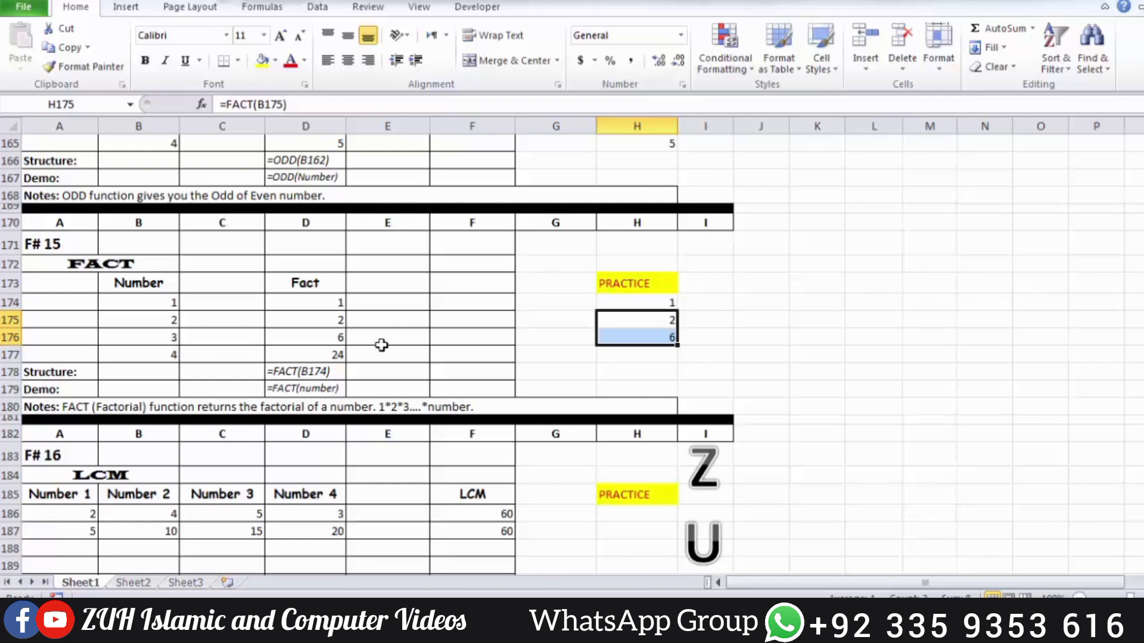
pyautogui.moveTo(664, 342); pyautogui.dragTo(661, 354)
pyautogui.hotkey('ctrl', 'd')
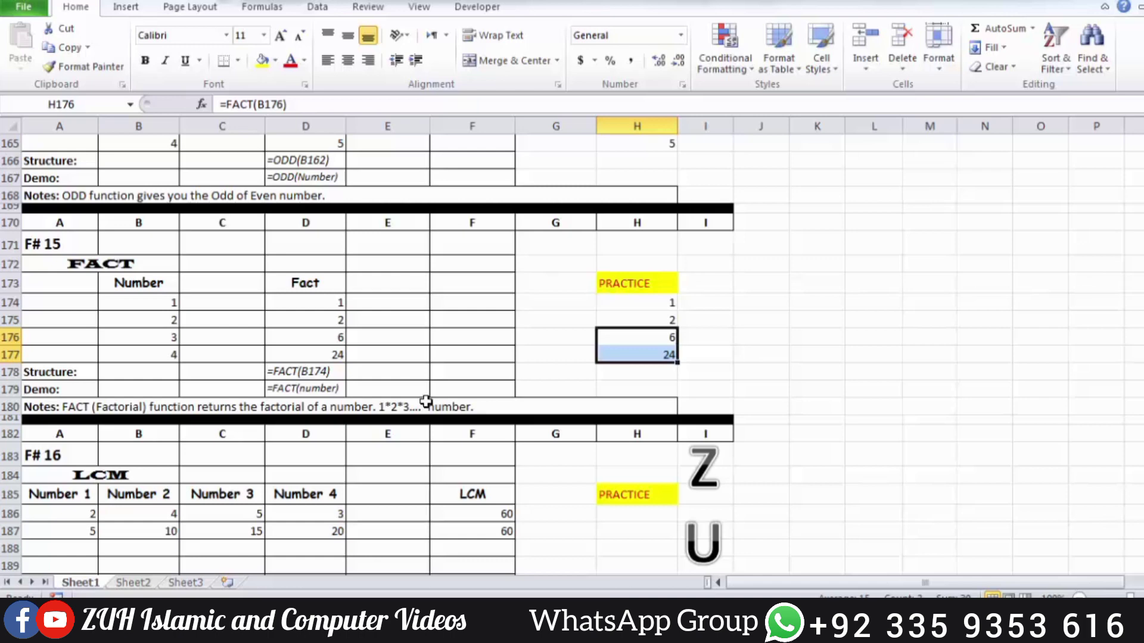
# Check the factorial of 4 by entering =1*2*3*4 in I177, and clear that cell
pyautogui.click(722, 353)
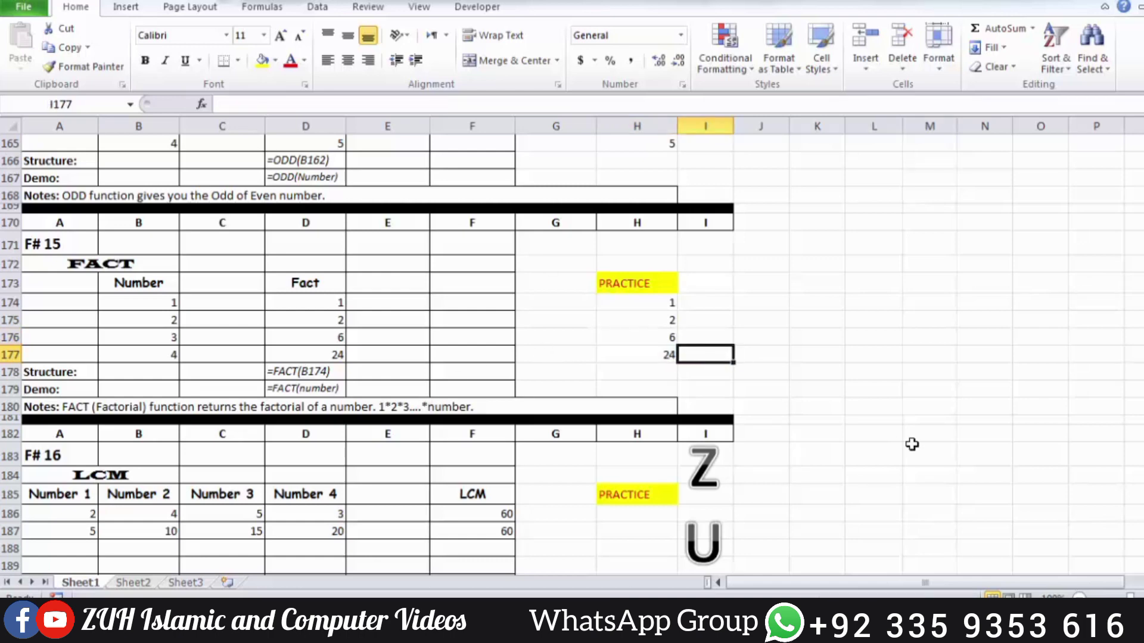
pyautogui.write('=1*2*3*4')
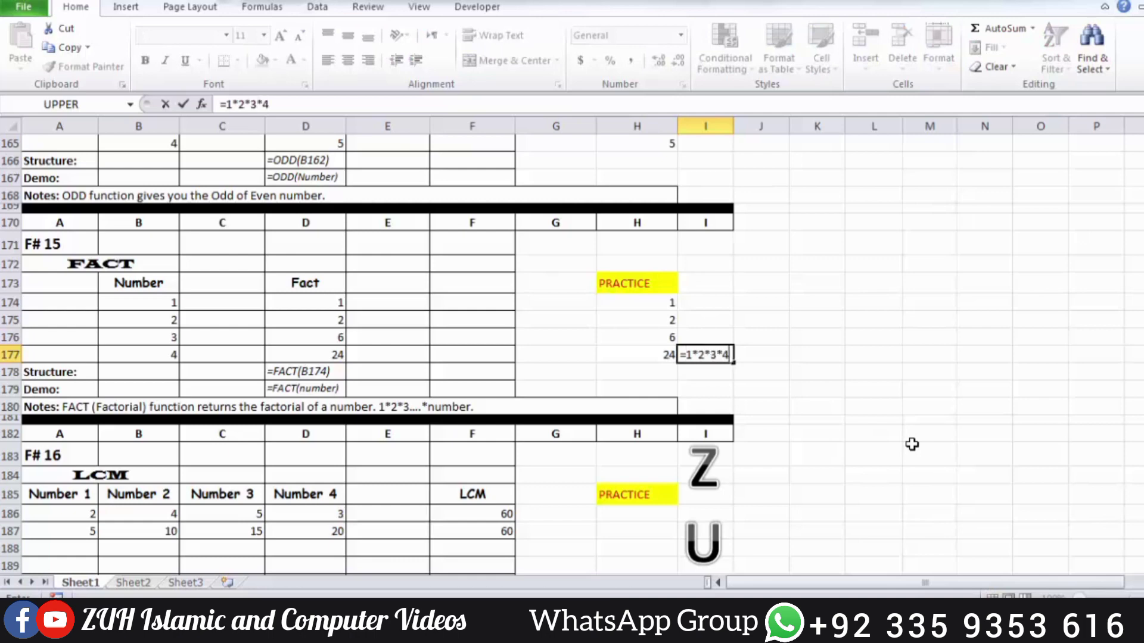
pyautogui.press('Return')
pyautogui.click(725, 358)
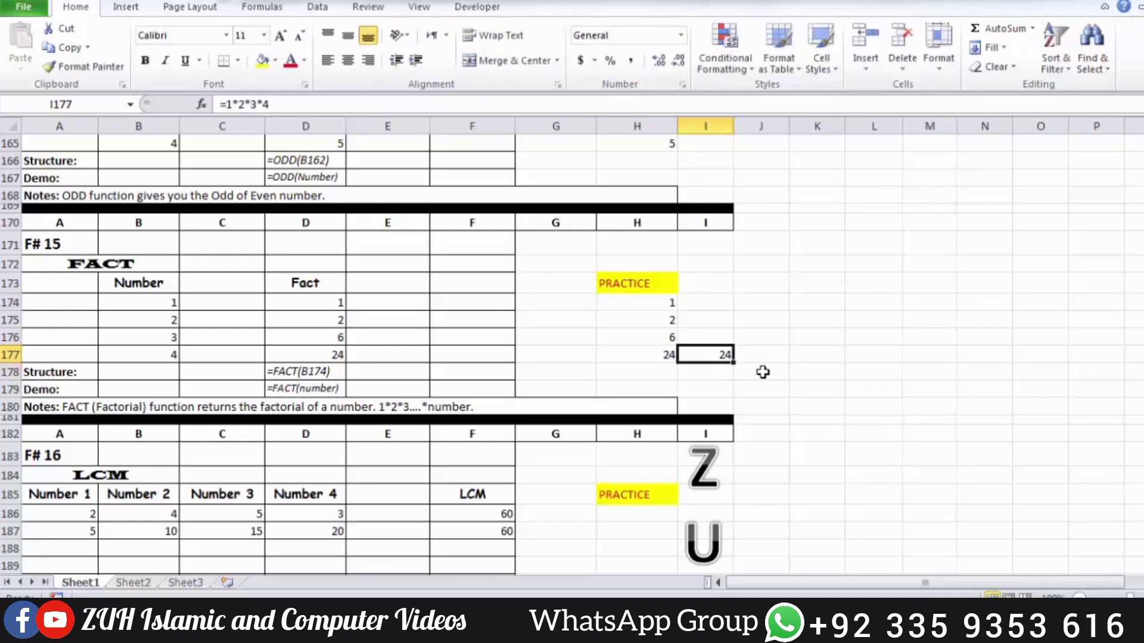
pyautogui.press('Delete')
# Enter =LCM(A186:D186) in the LCM section's practice cell H186 and reselect that cell
pyautogui.scroll(1, 763, 372)
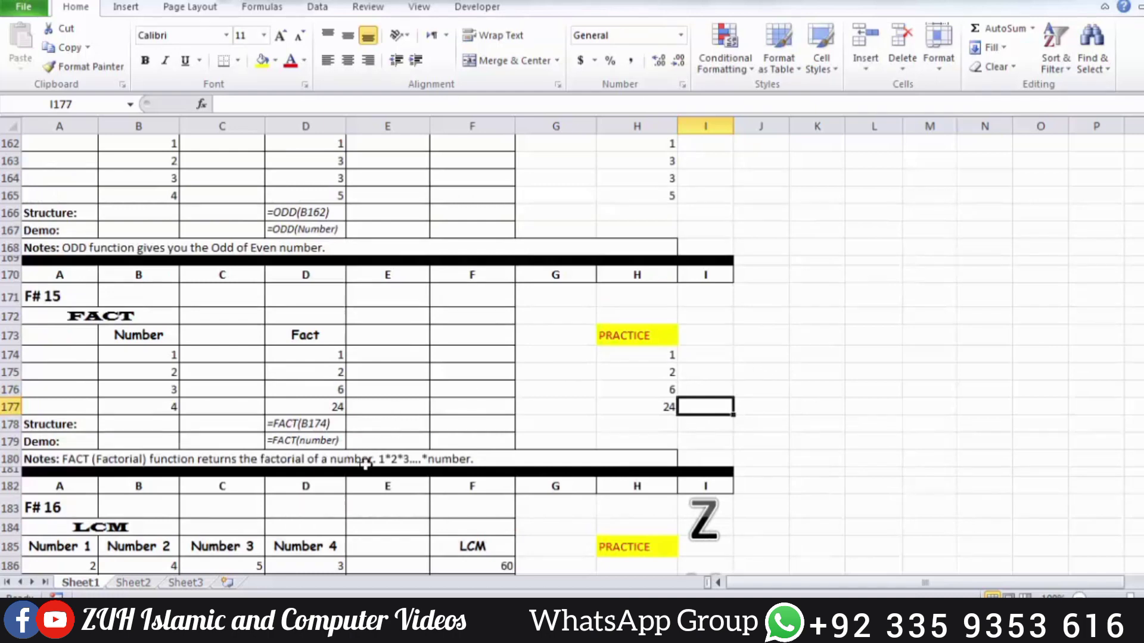
pyautogui.scroll(-4, 669, 409)
pyautogui.click(633, 354)
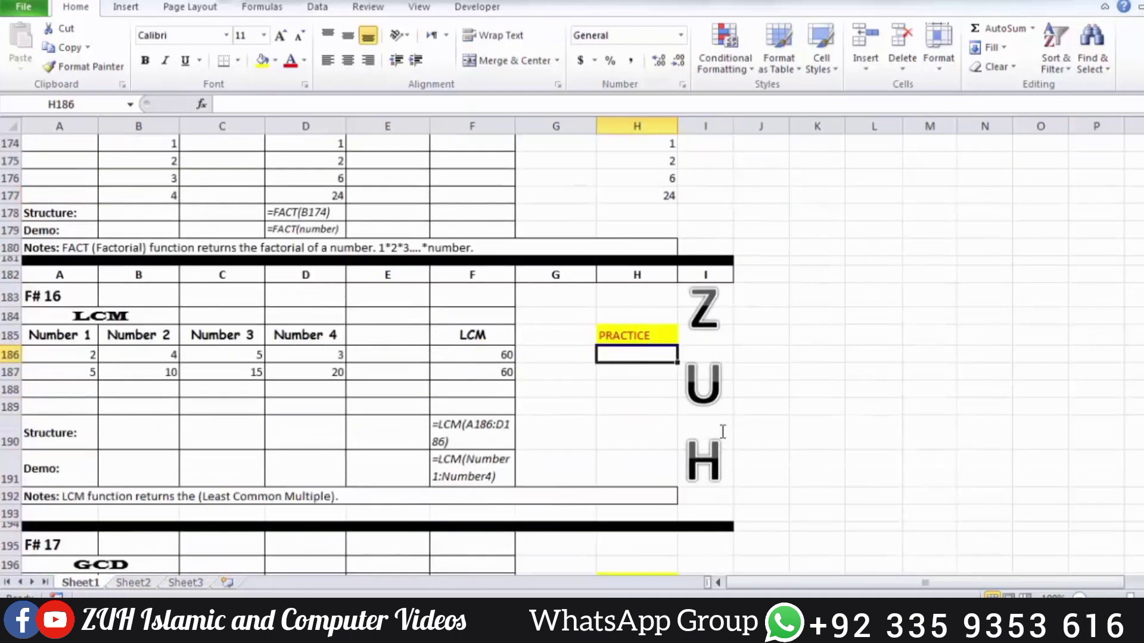
pyautogui.write('=lcm')
pyautogui.press('Tab')
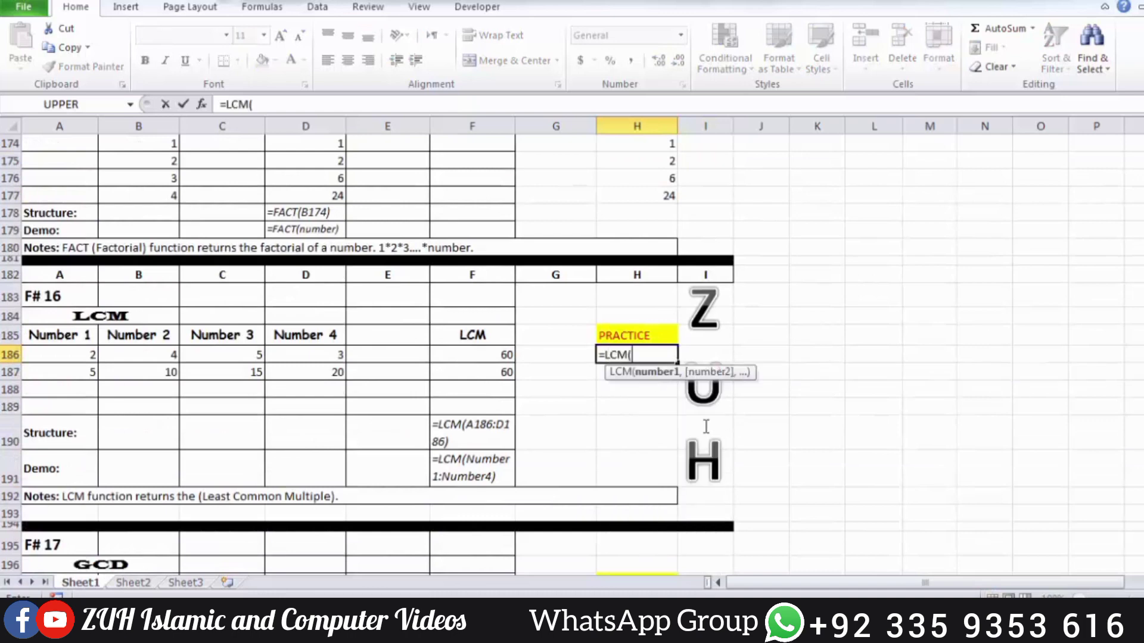
pyautogui.moveTo(87, 355); pyautogui.dragTo(280, 356)
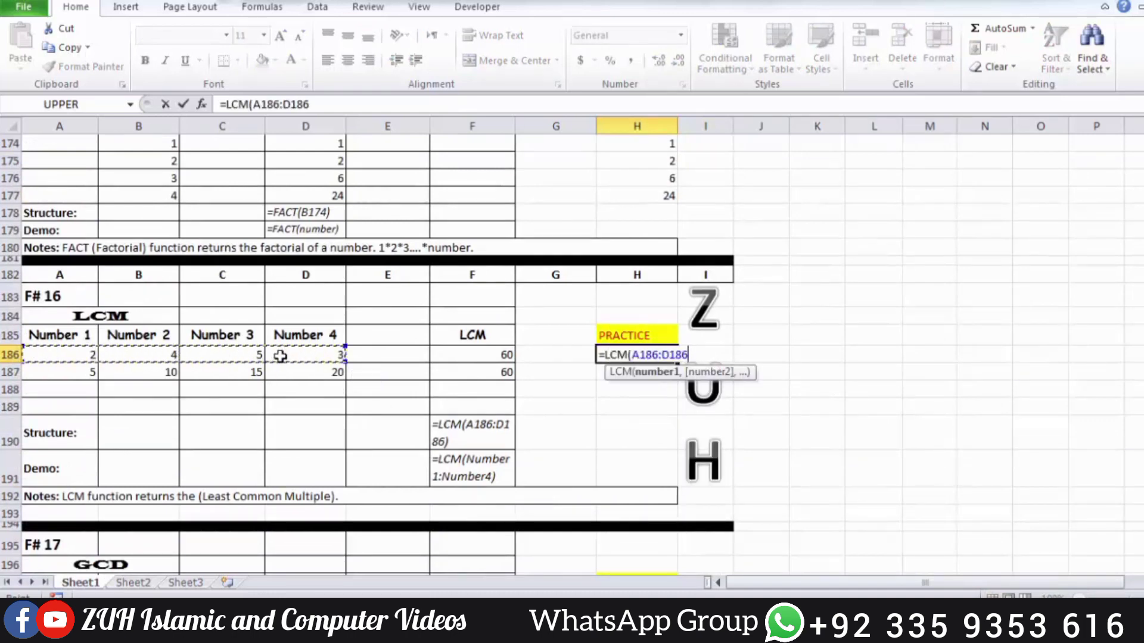
pyautogui.press('Return')
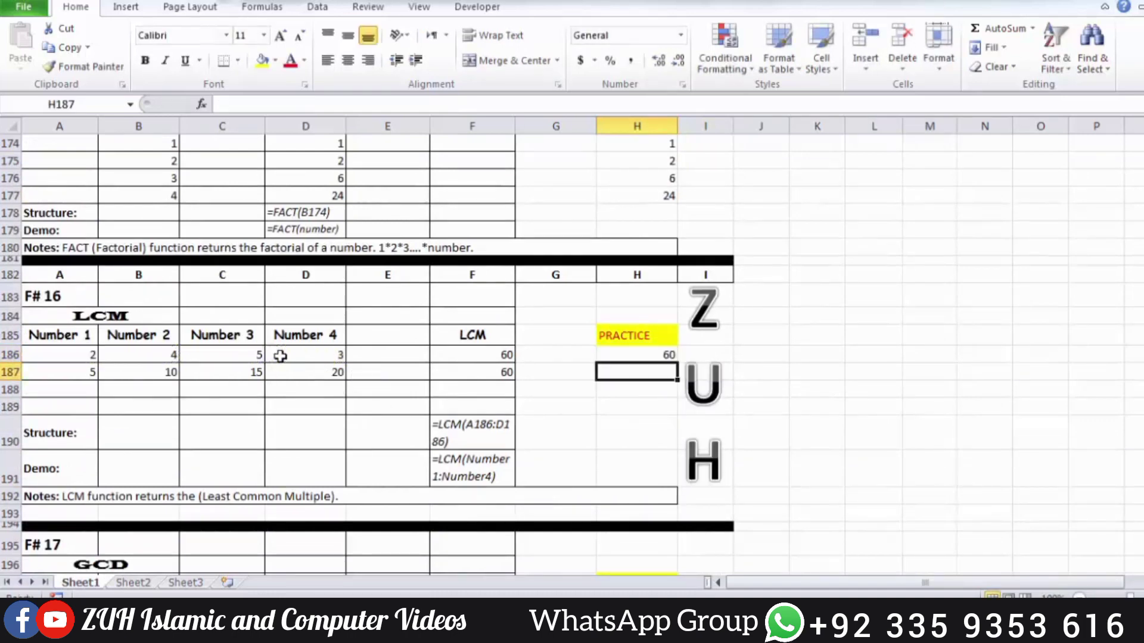
pyautogui.click(629, 356)
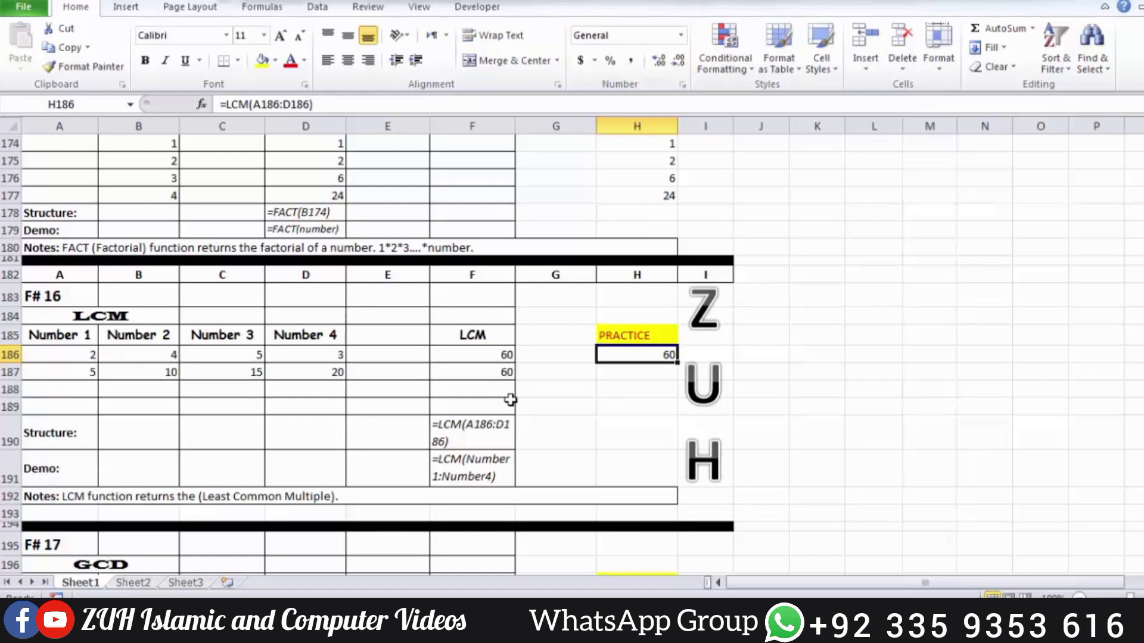
# Fill the LCM formula from H186 down to H187 and change Number 2 in B186 to 13
pyautogui.moveTo(653, 355); pyautogui.dragTo(653, 369)
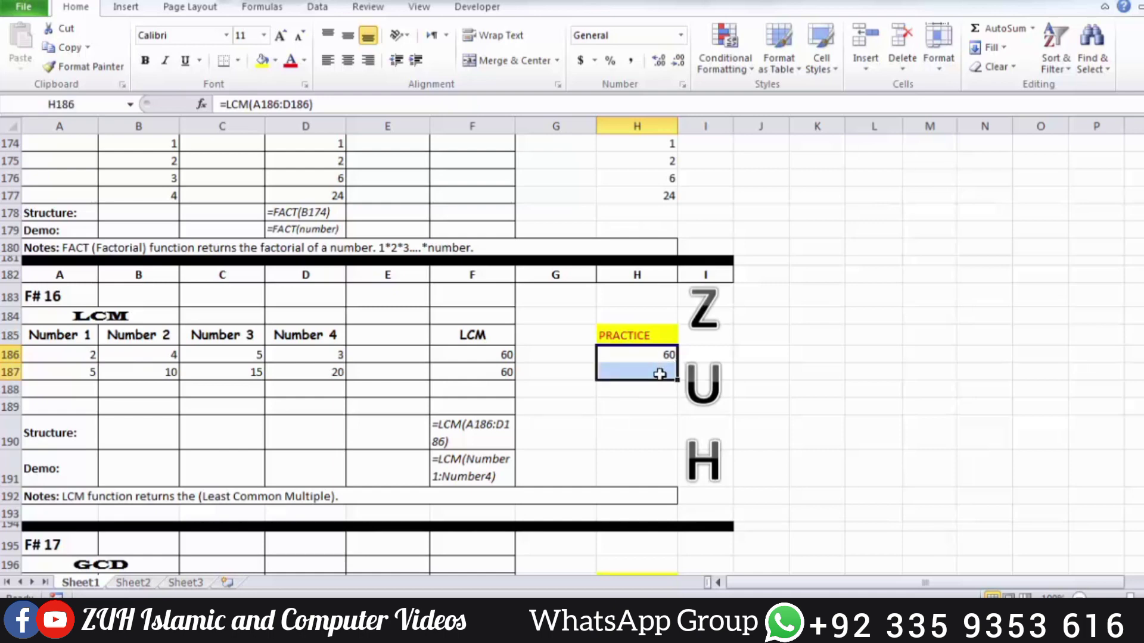
pyautogui.hotkey('ctrl', 'd')
pyautogui.click(155, 358)
pyautogui.write('13')
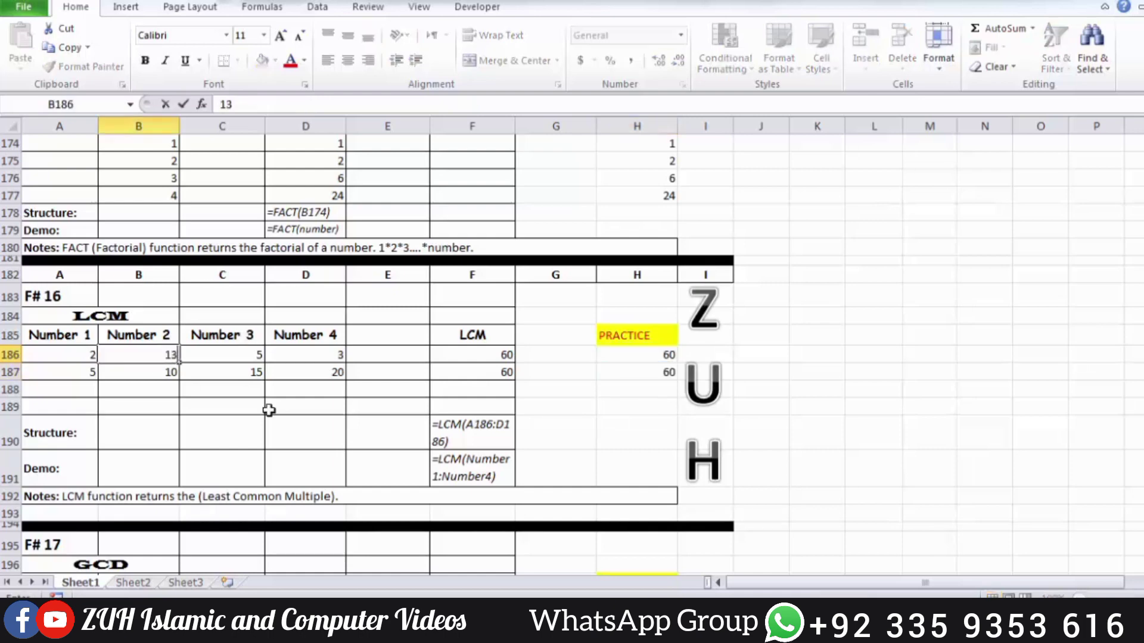
pyautogui.click(253, 407)
# Compare the LCM practice result in H186 with each of its four source numbers in D186 through A186
pyautogui.click(655, 353)
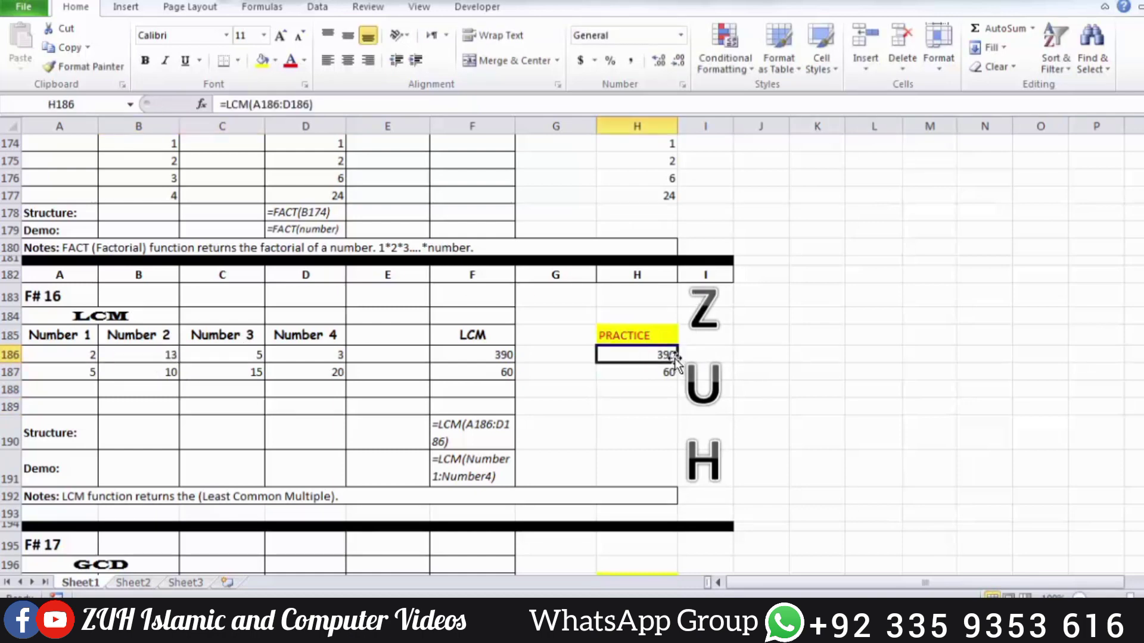
pyautogui.click(336, 357)
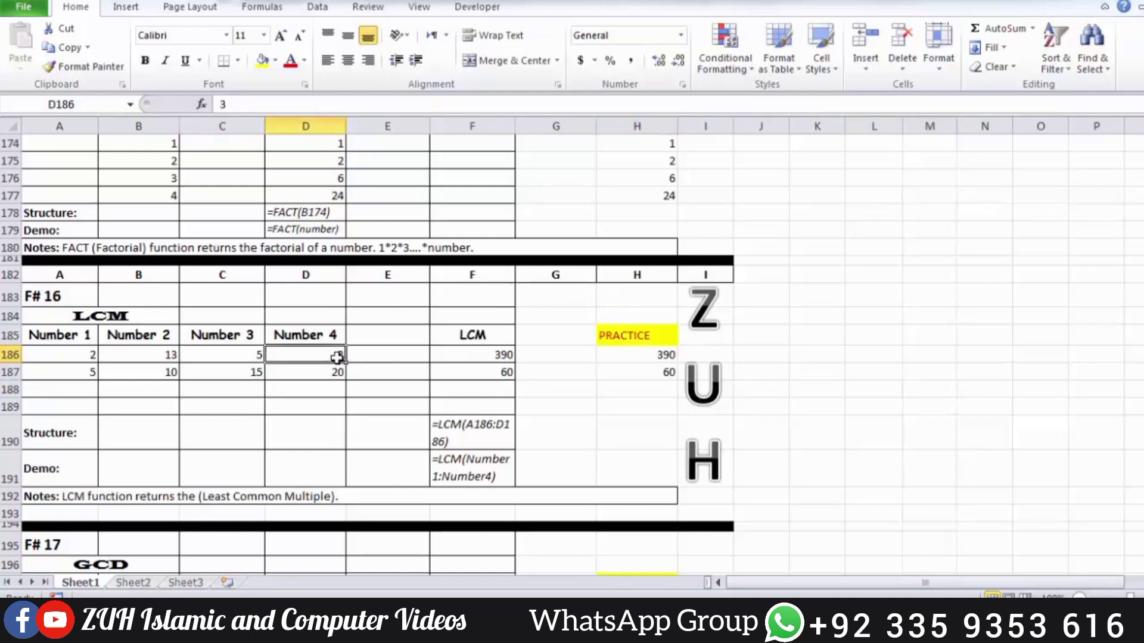
pyautogui.click(247, 353)
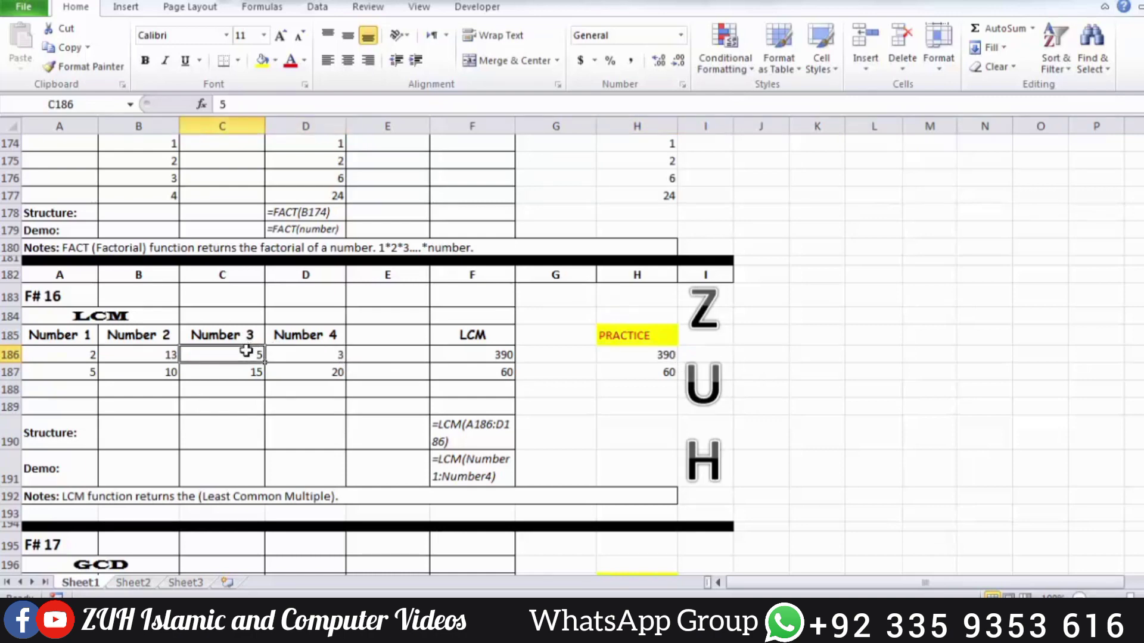
pyautogui.click(174, 353)
pyautogui.click(76, 349)
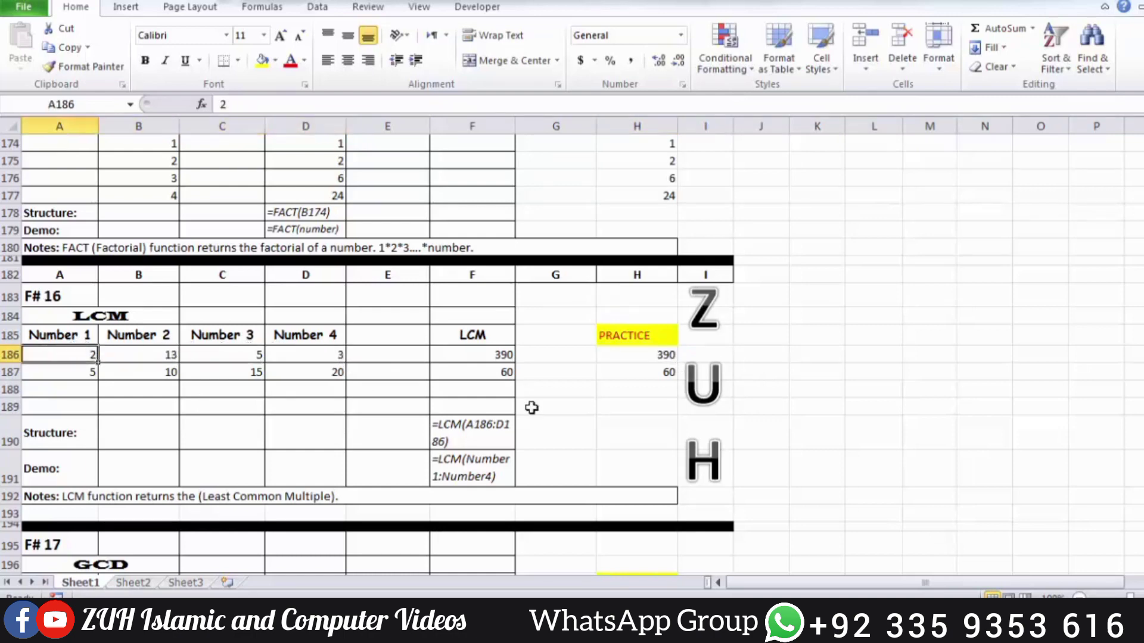
# Enter =GCD(A198:D198) in the GCD section's practice cell H198 and reselect that cell
pyautogui.scroll(-4, 614, 420)
pyautogui.click(620, 392)
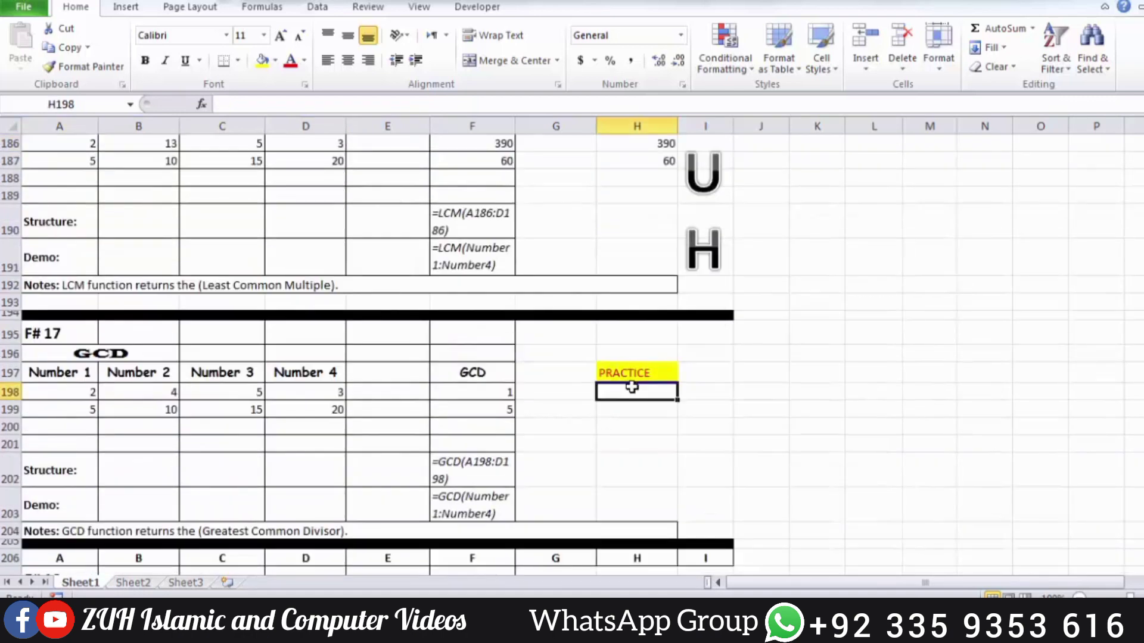
pyautogui.write('=gcd')
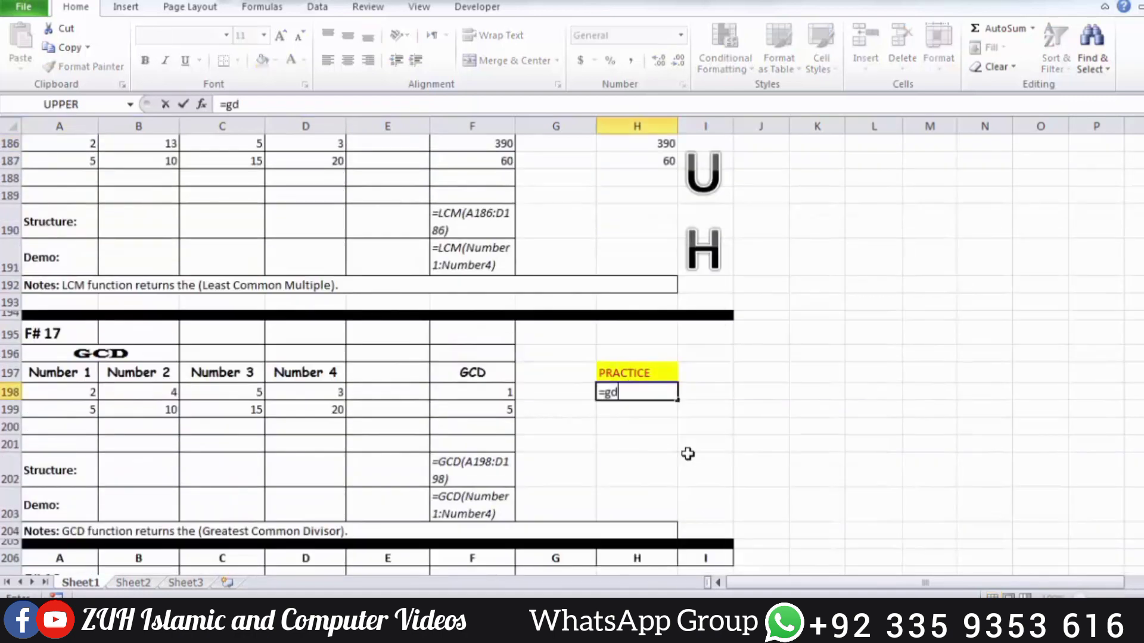
pyautogui.press('Tab')
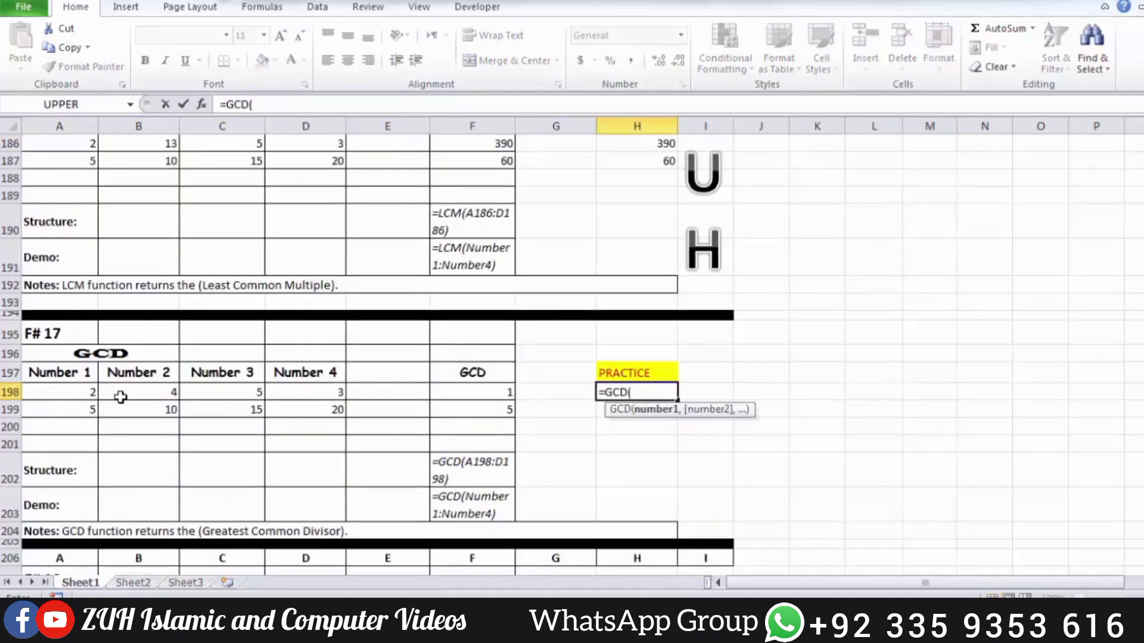
pyautogui.moveTo(88, 393); pyautogui.dragTo(316, 383)
pyautogui.press('Return')
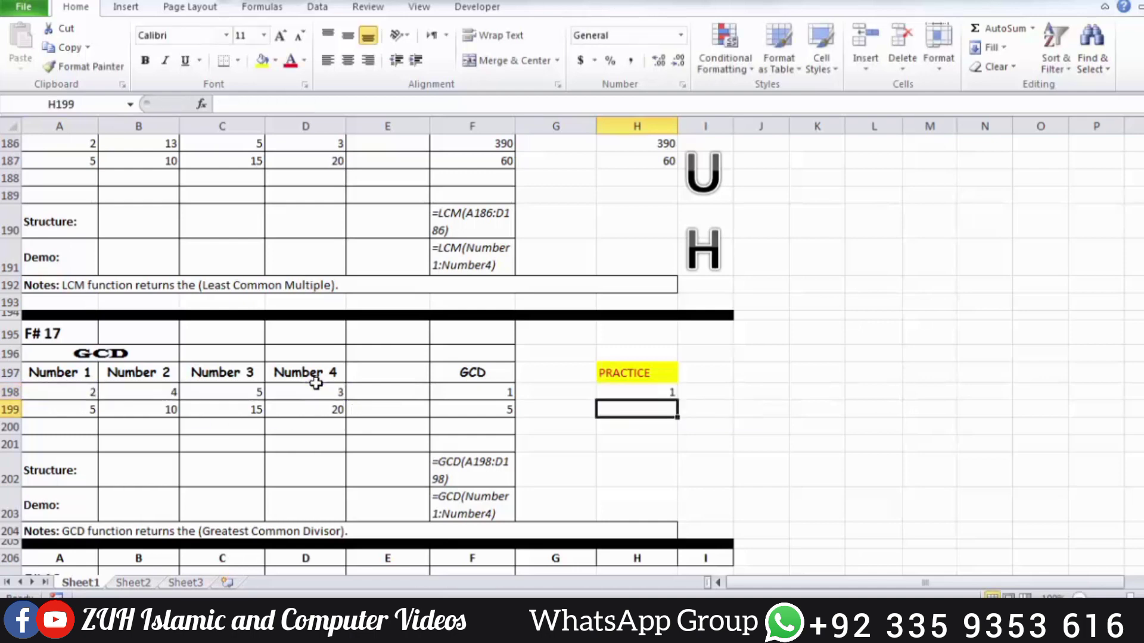
pyautogui.click(649, 395)
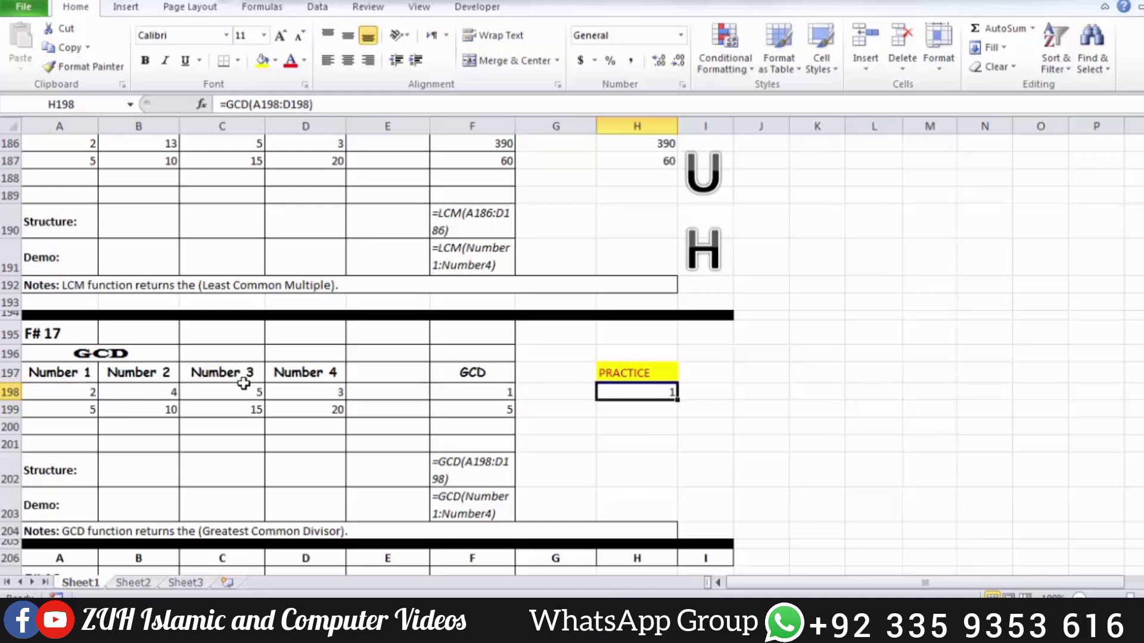
# Set Number 4 in D198 to 60 and Number 2 in B198 to 10 in the GCD section
pyautogui.click(306, 390)
pyautogui.write('60')
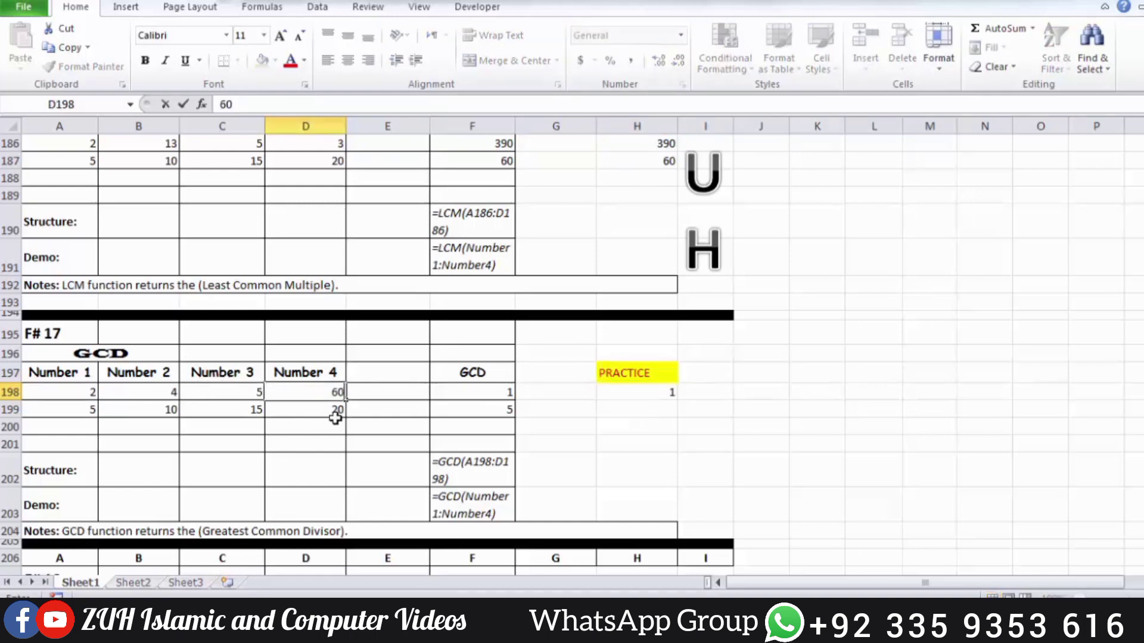
pyautogui.click(253, 396)
pyautogui.click(161, 393)
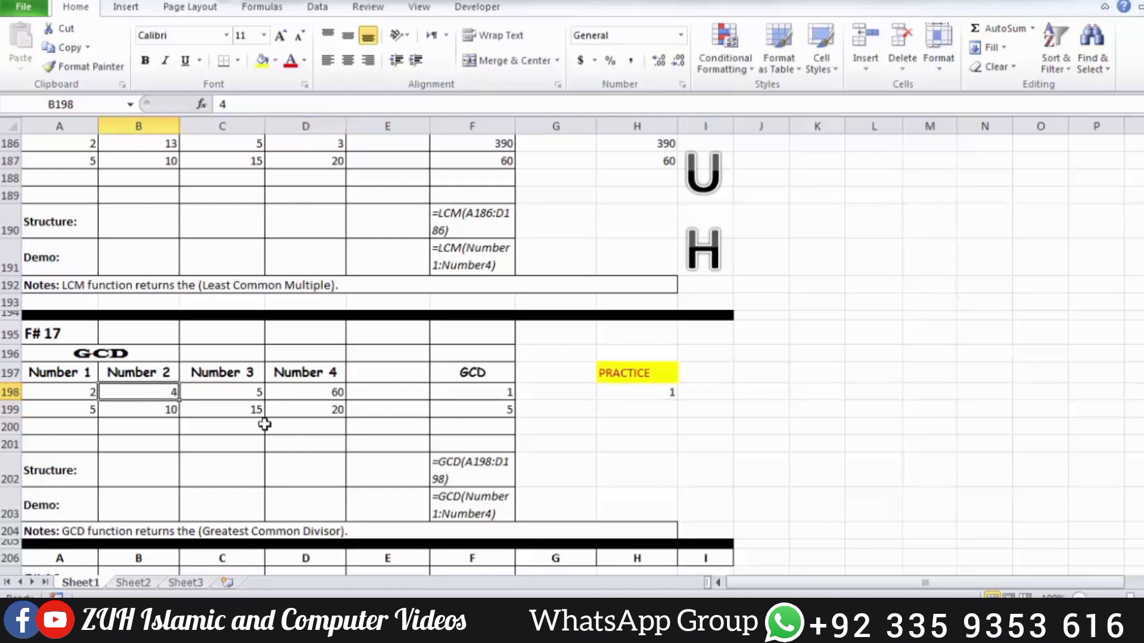
pyautogui.write('10')
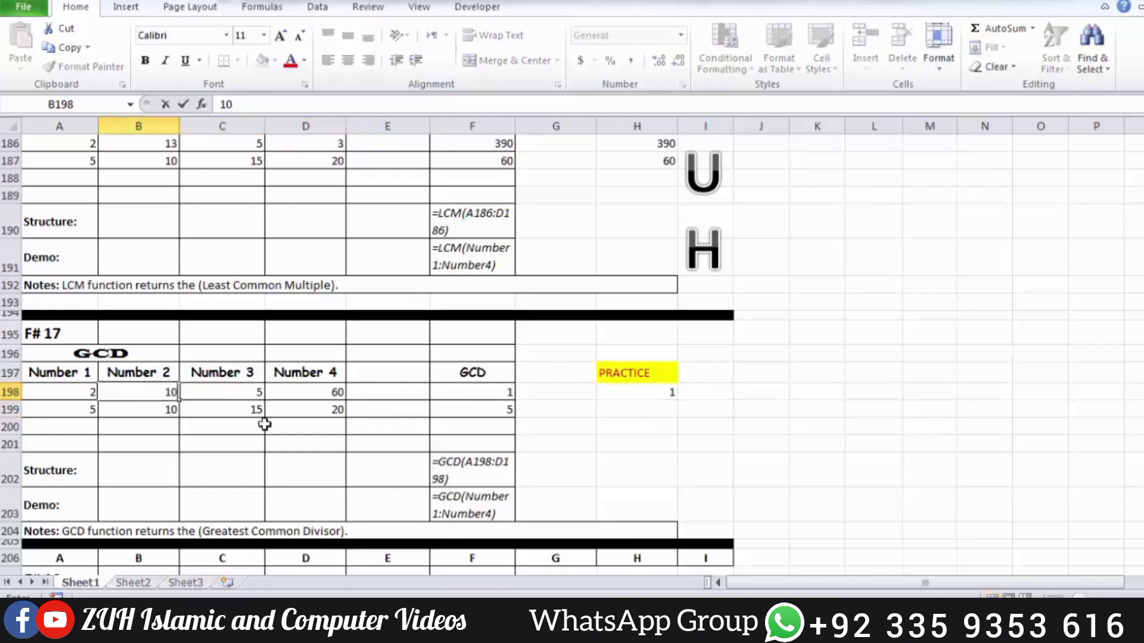
pyautogui.click(241, 423)
pyautogui.click(140, 422)
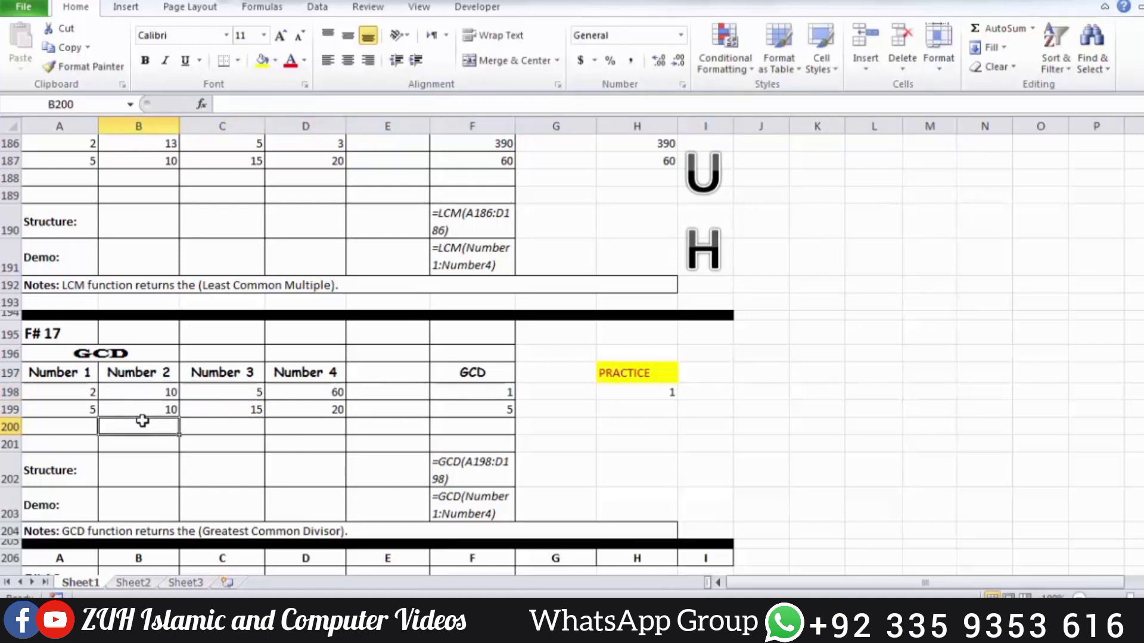
# Set the GCD section's Number 1 in A198 to 5
pyautogui.click(95, 393)
pyautogui.write('5')
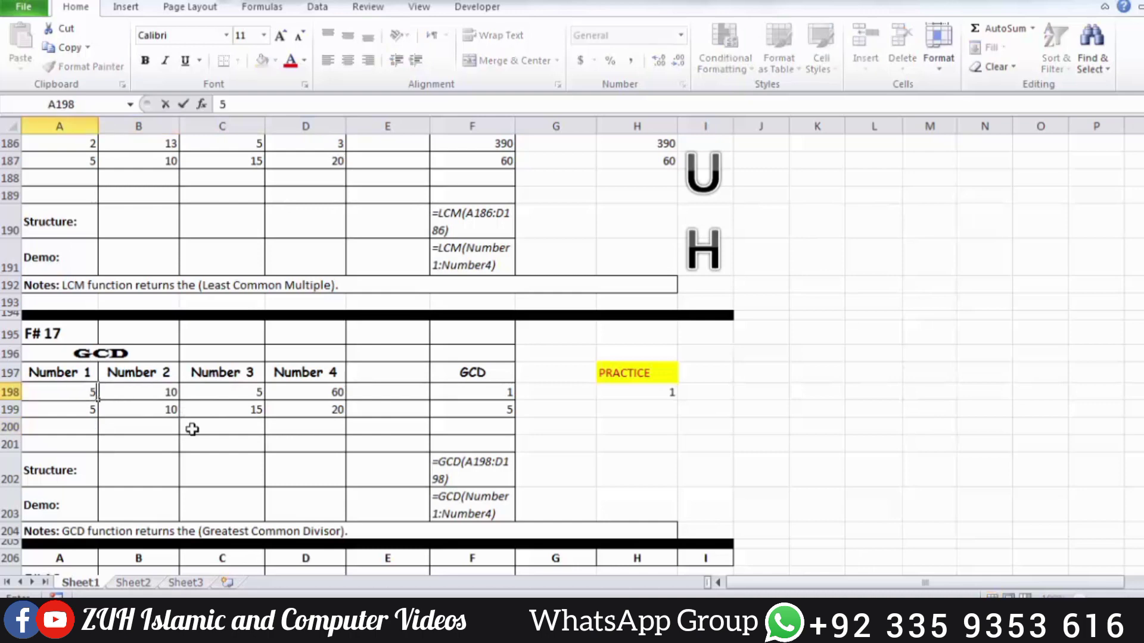
pyautogui.click(245, 442)
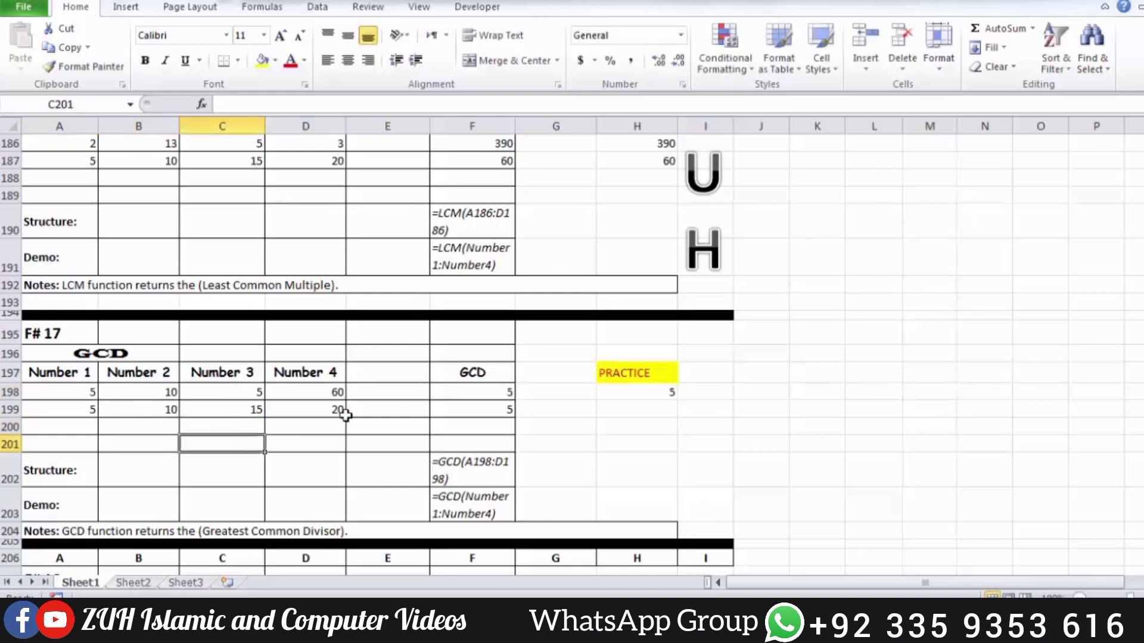
# Set Number 1 in A198 to 20 and Number 3 in C198 to 50 in the GCD section
pyautogui.click(64, 391)
pyautogui.write('20')
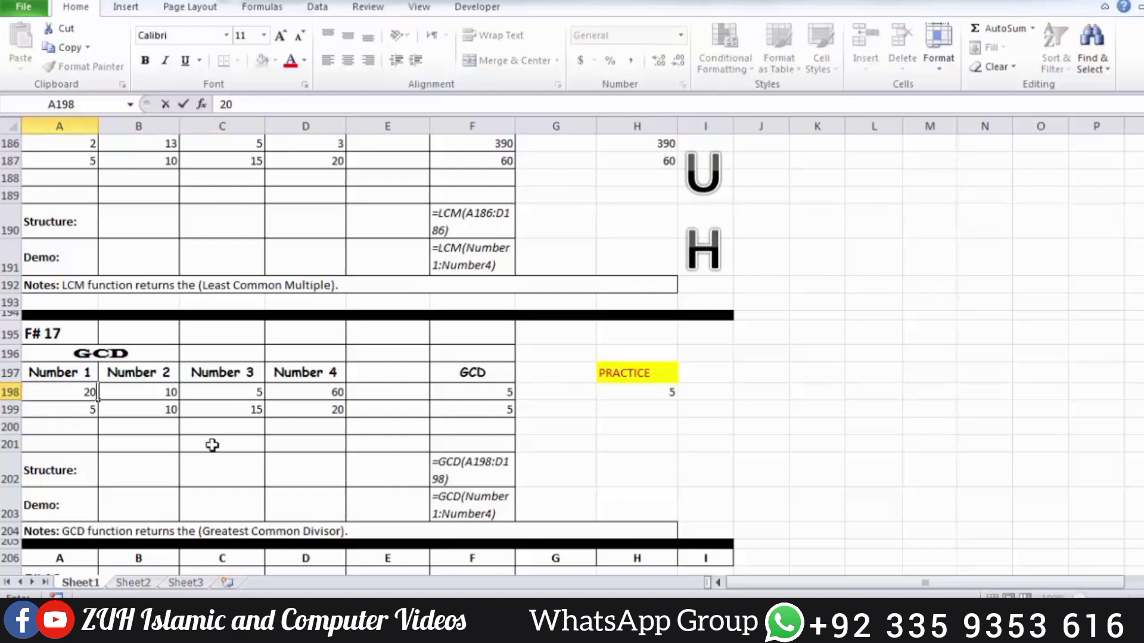
pyautogui.click(260, 391)
pyautogui.write('50')
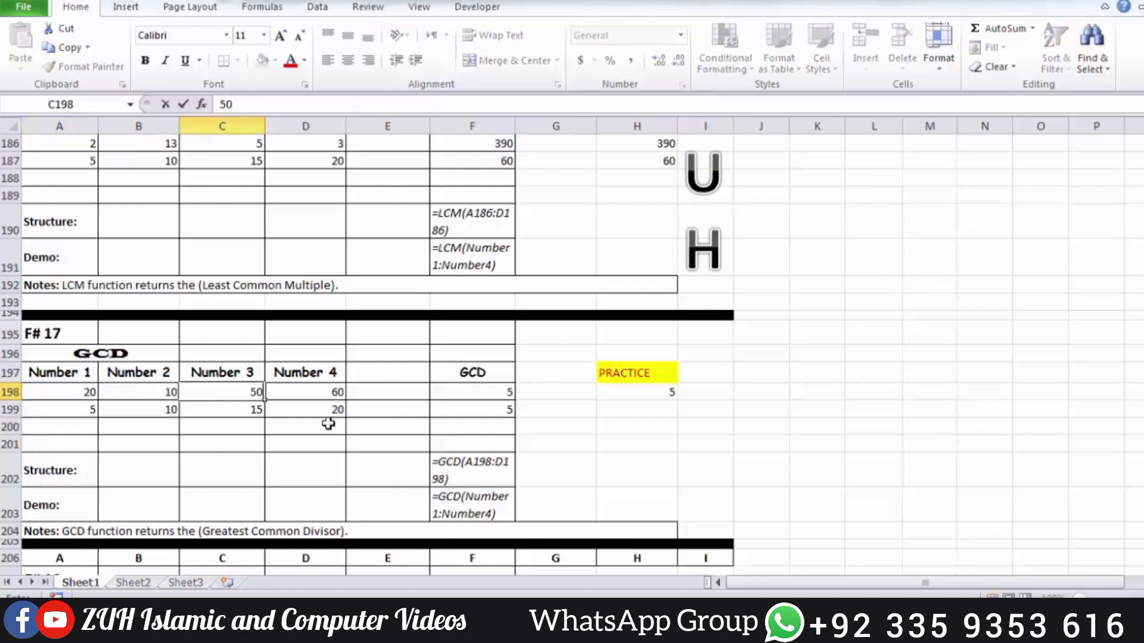
pyautogui.click(328, 424)
# Compare the GCD practice result in H198 with each of its four source numbers in D198 through A198
pyautogui.click(670, 390)
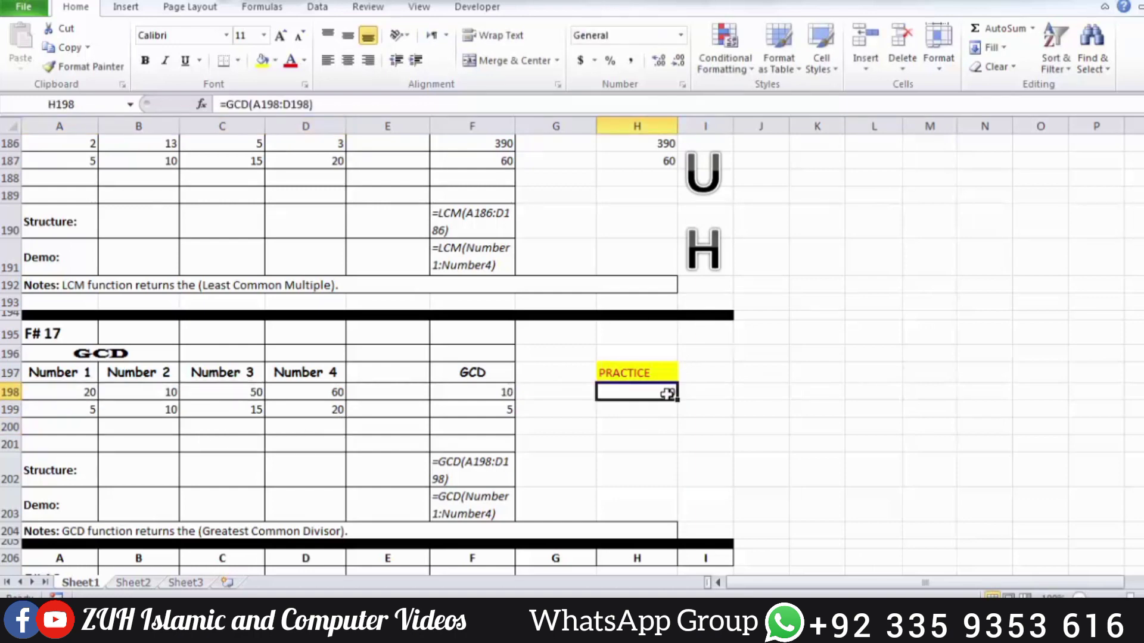
pyautogui.click(322, 394)
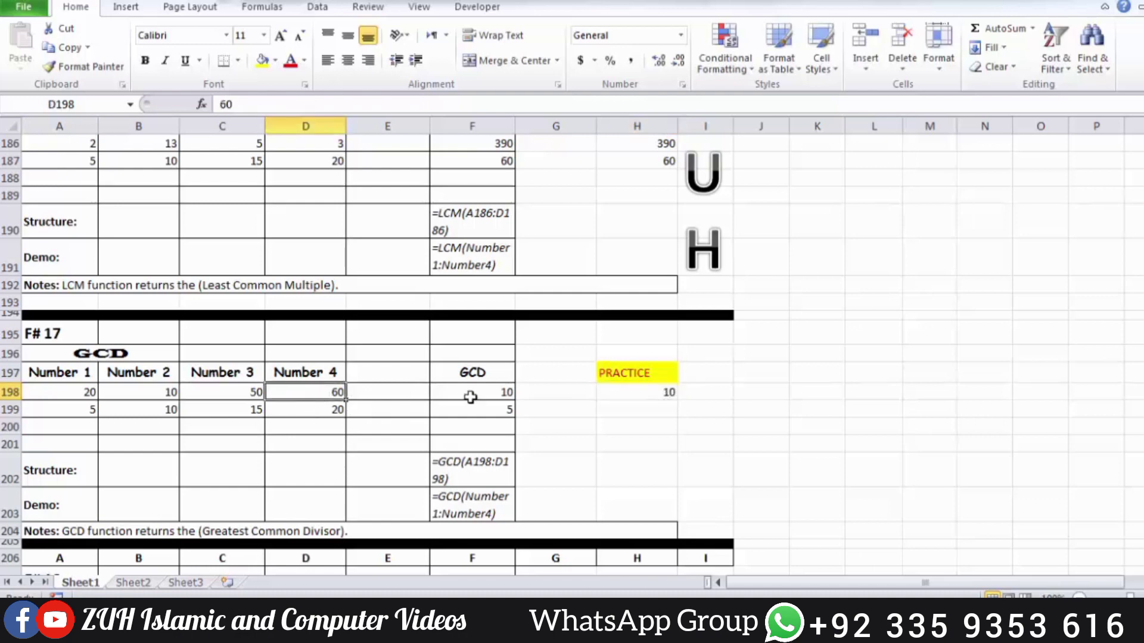
pyautogui.click(243, 395)
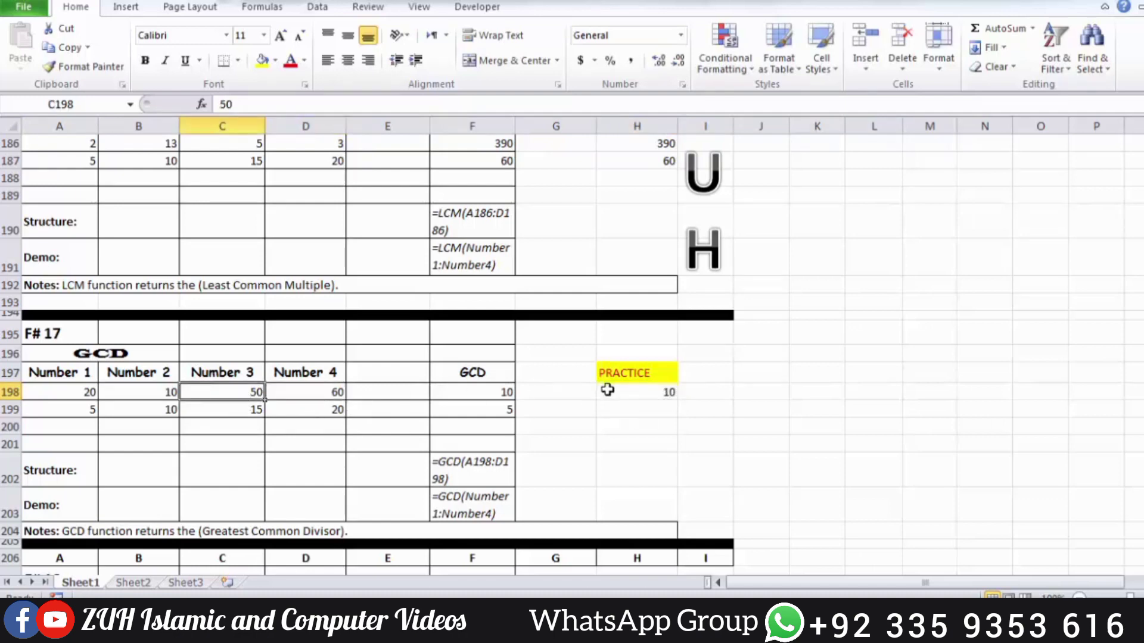
pyautogui.click(169, 394)
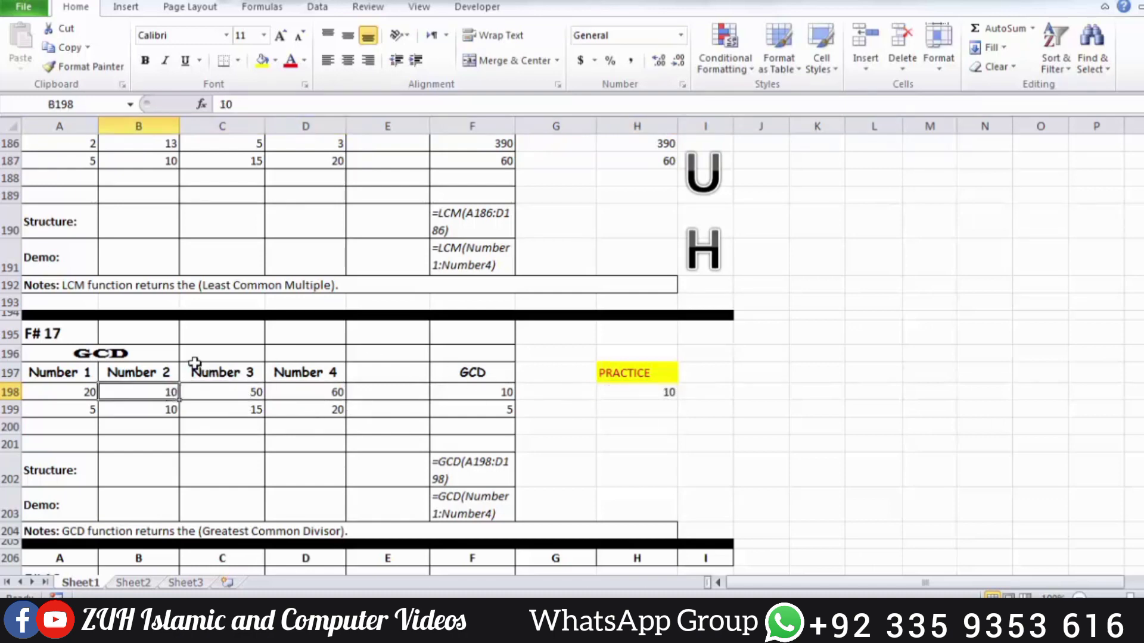
pyautogui.click(84, 390)
pyautogui.click(648, 388)
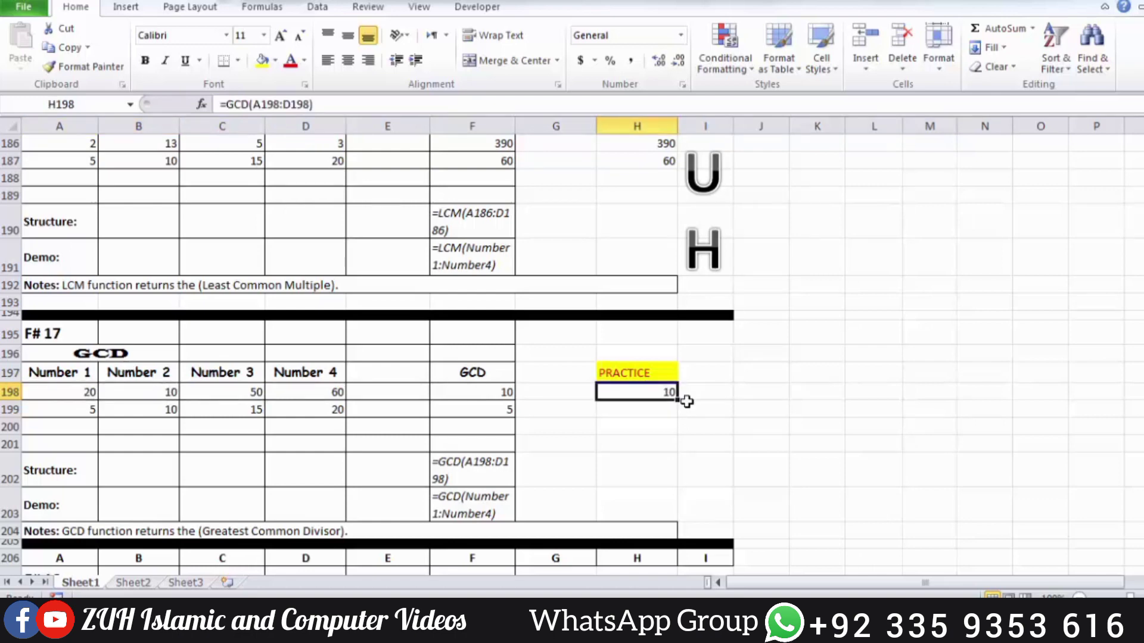
# Enter =POWER(B210,C210) in the POWER section's practice cell H210
pyautogui.scroll(-4, 686, 402)
pyautogui.click(621, 387)
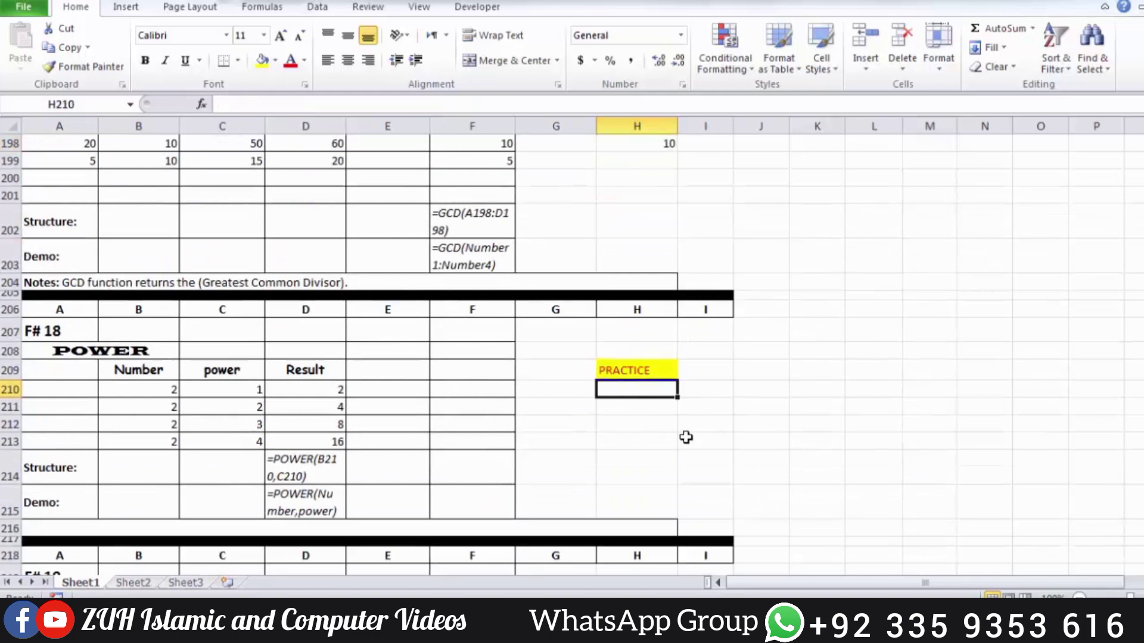
pyautogui.write('=pow')
pyautogui.press('Tab')
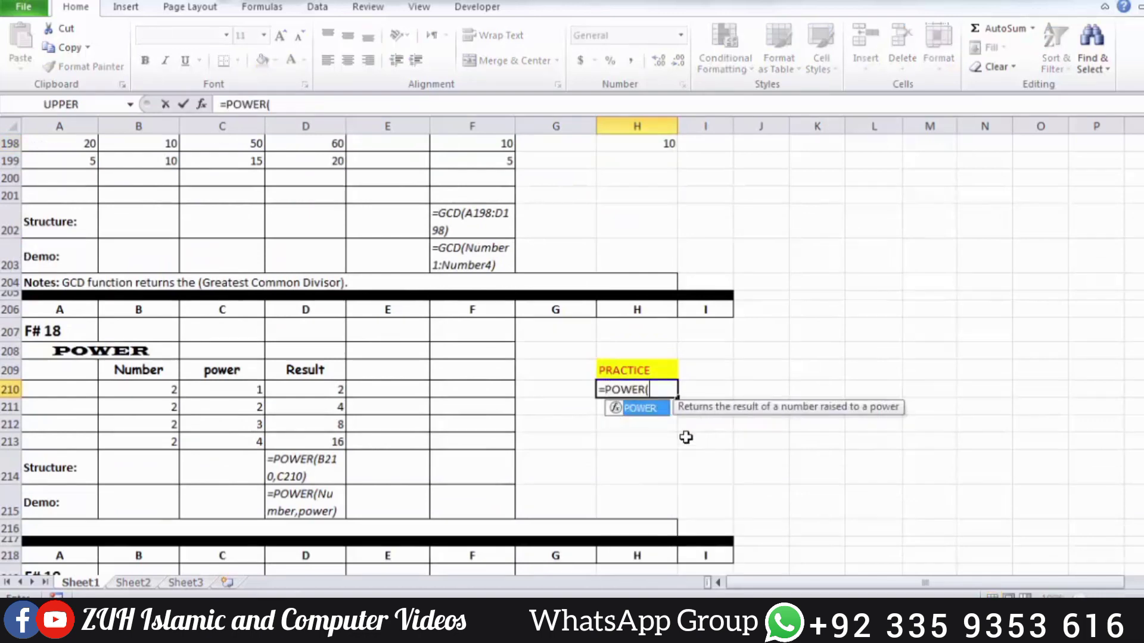
pyautogui.click(164, 390)
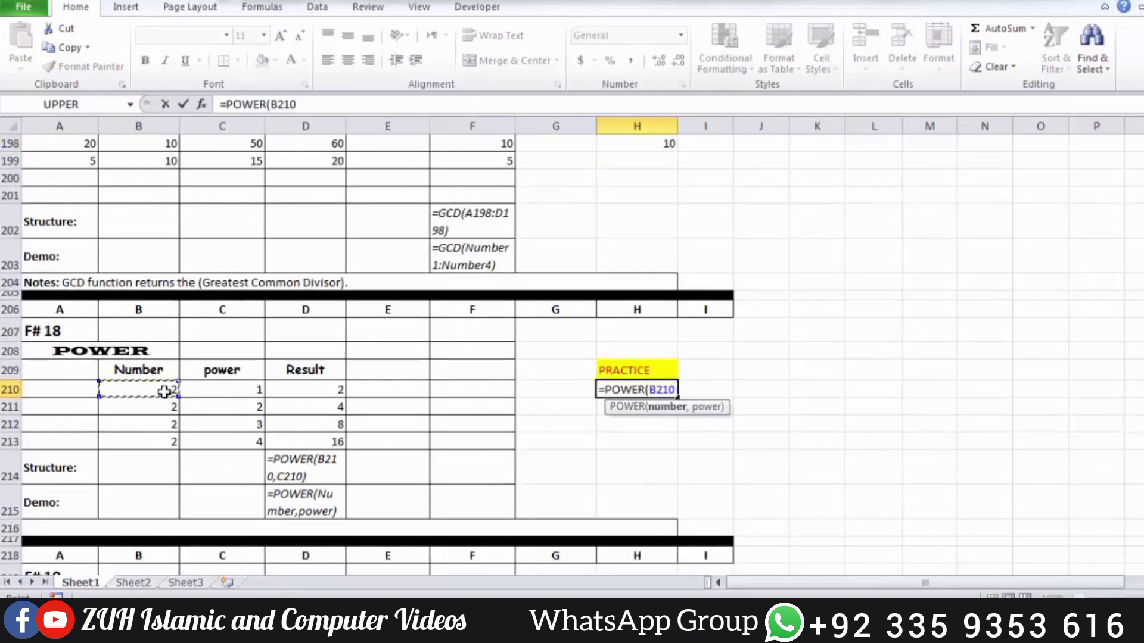
pyautogui.write(',')
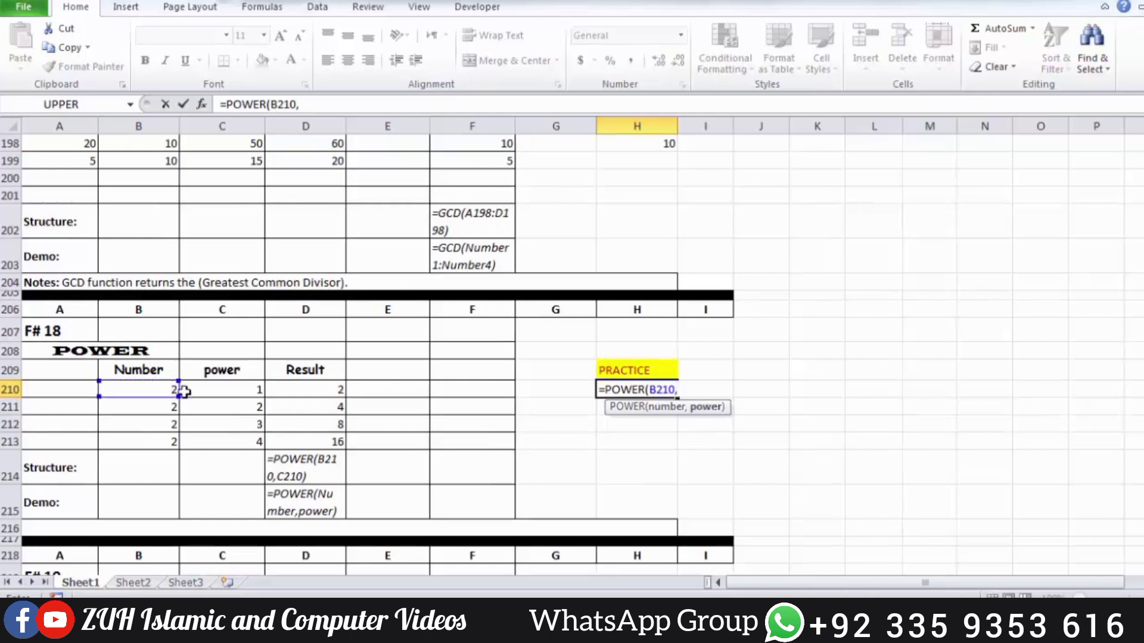
pyautogui.click(216, 385)
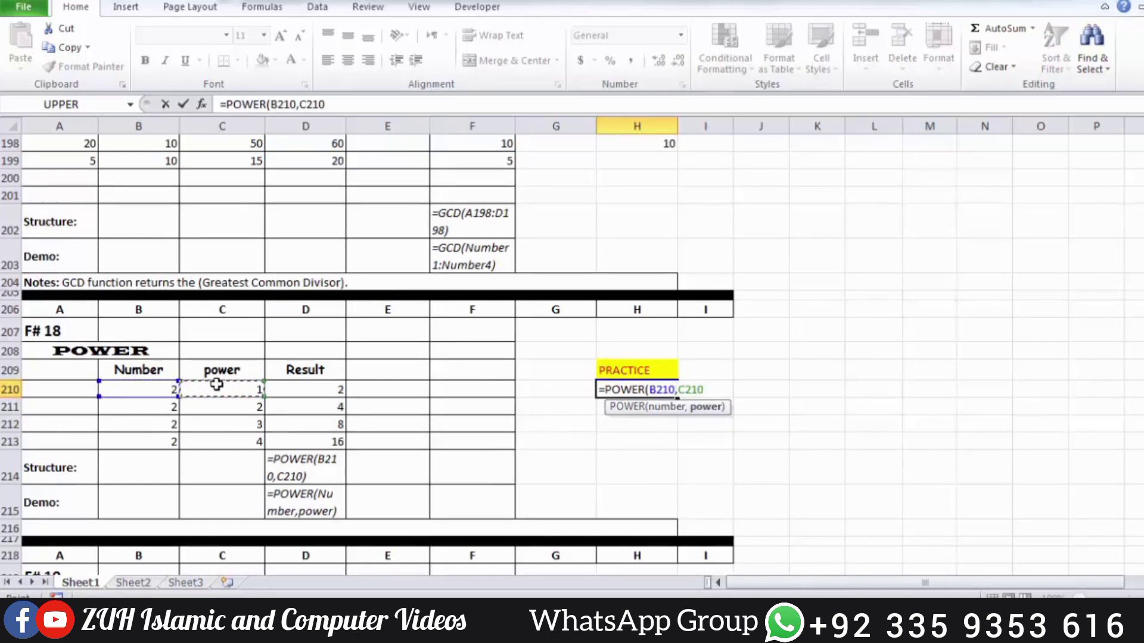
pyautogui.press('Return')
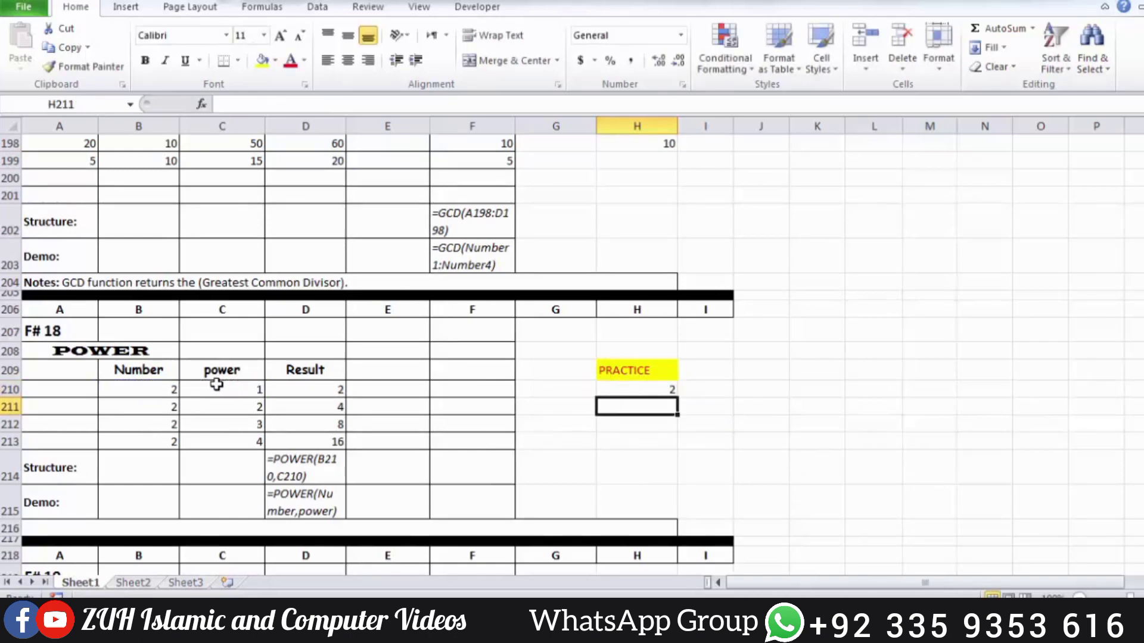
# Enter 21 in I210 beside the POWER practice cell, with the 1 formatted as superscript
pyautogui.click(700, 387)
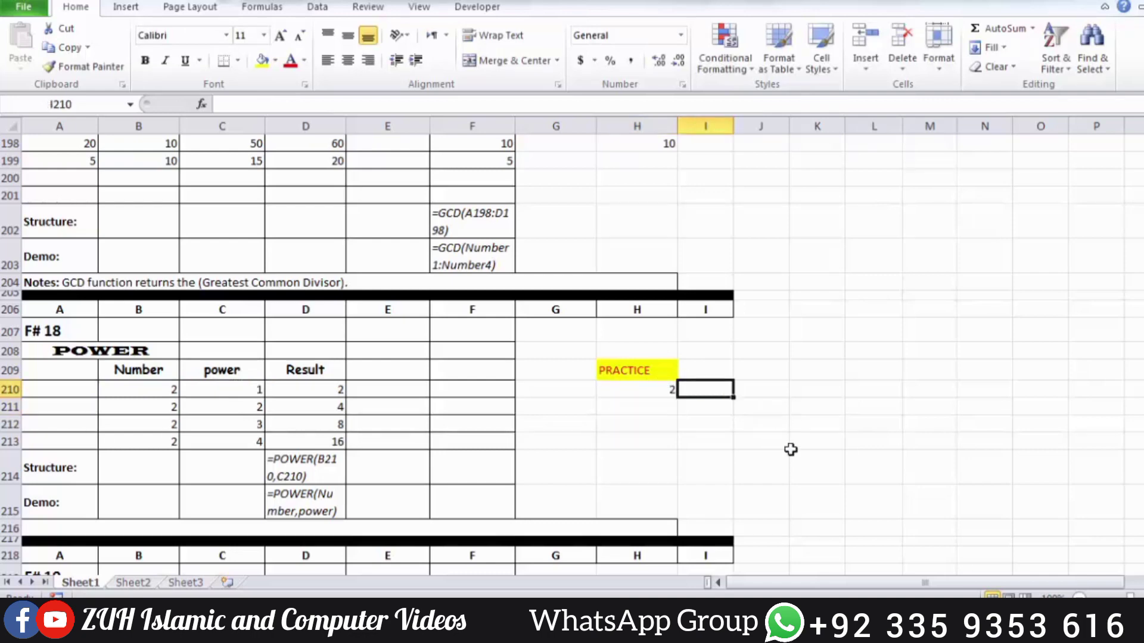
pyautogui.write('2')
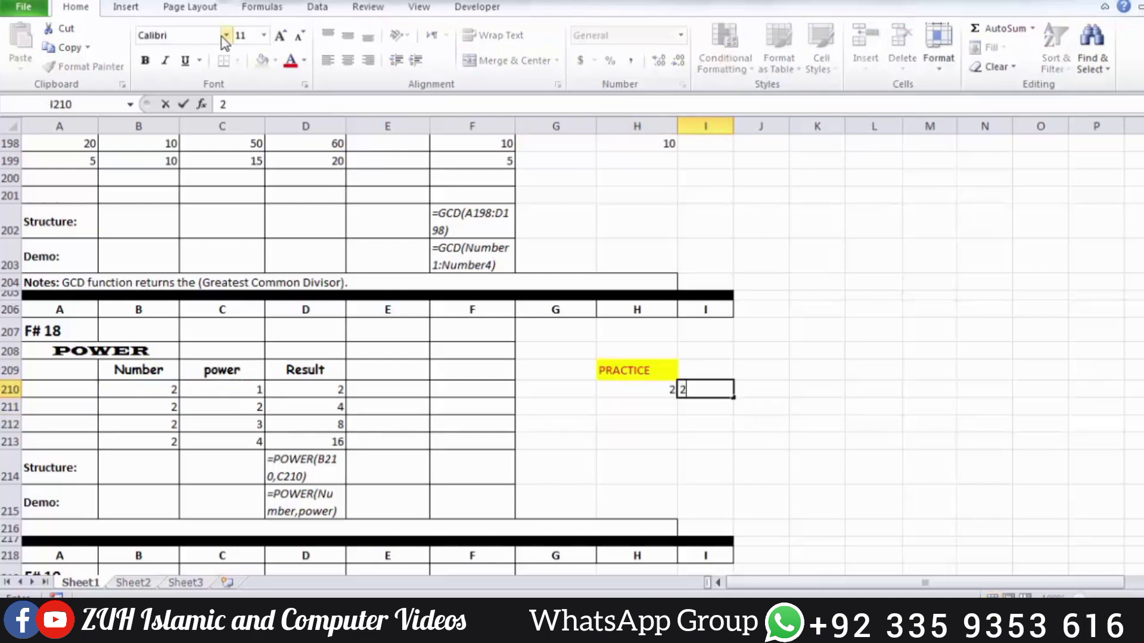
pyautogui.click(304, 84)
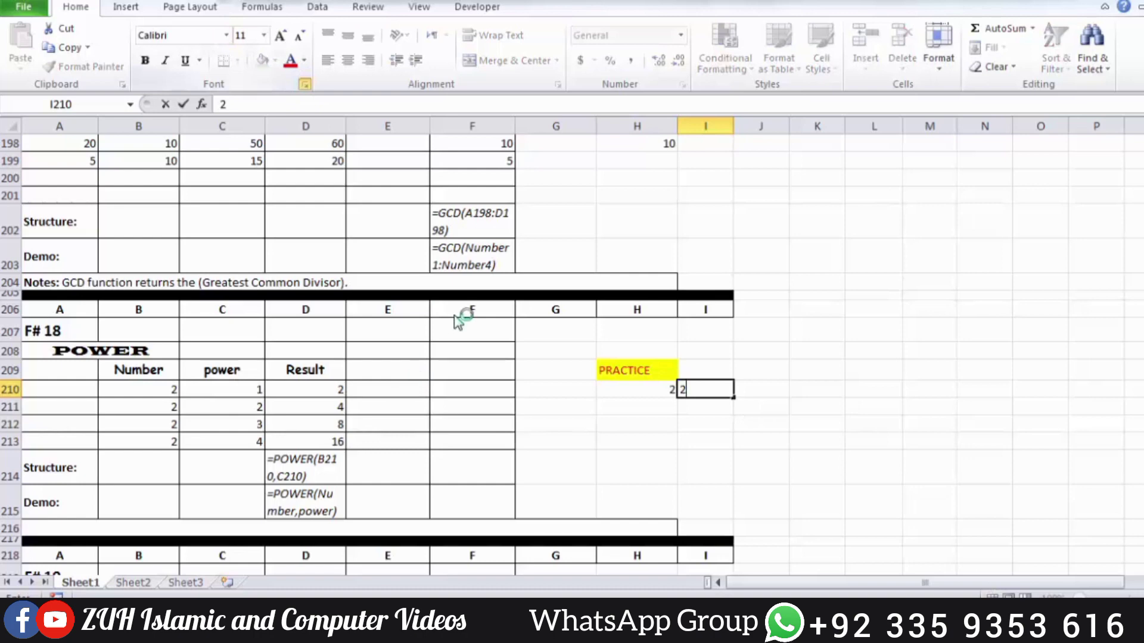
pyautogui.click(554, 257)
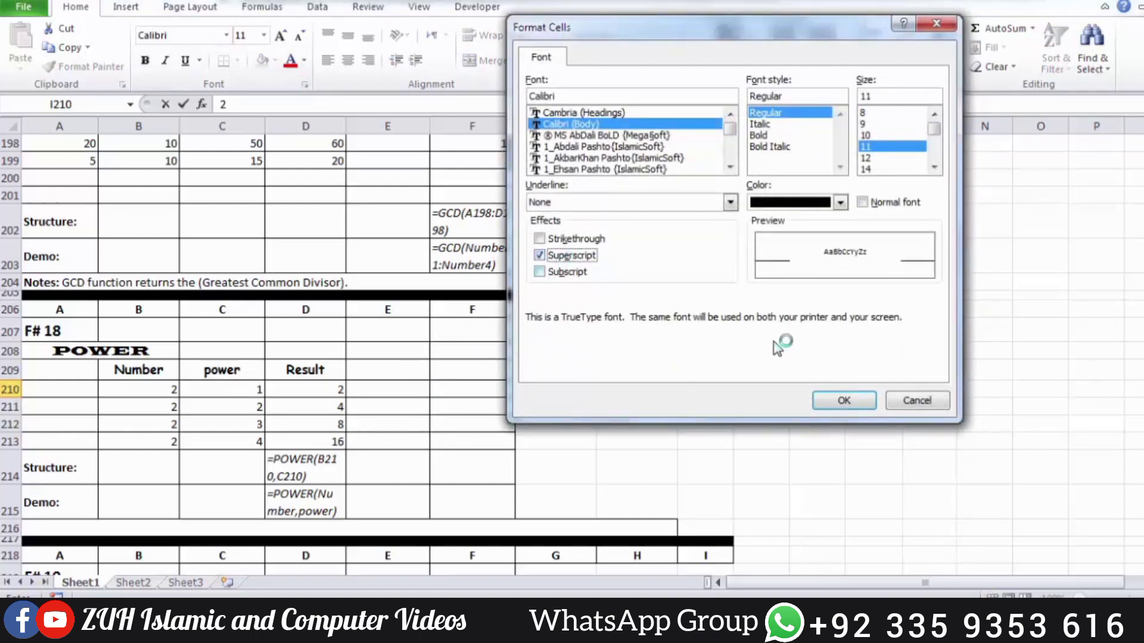
pyautogui.click(844, 400)
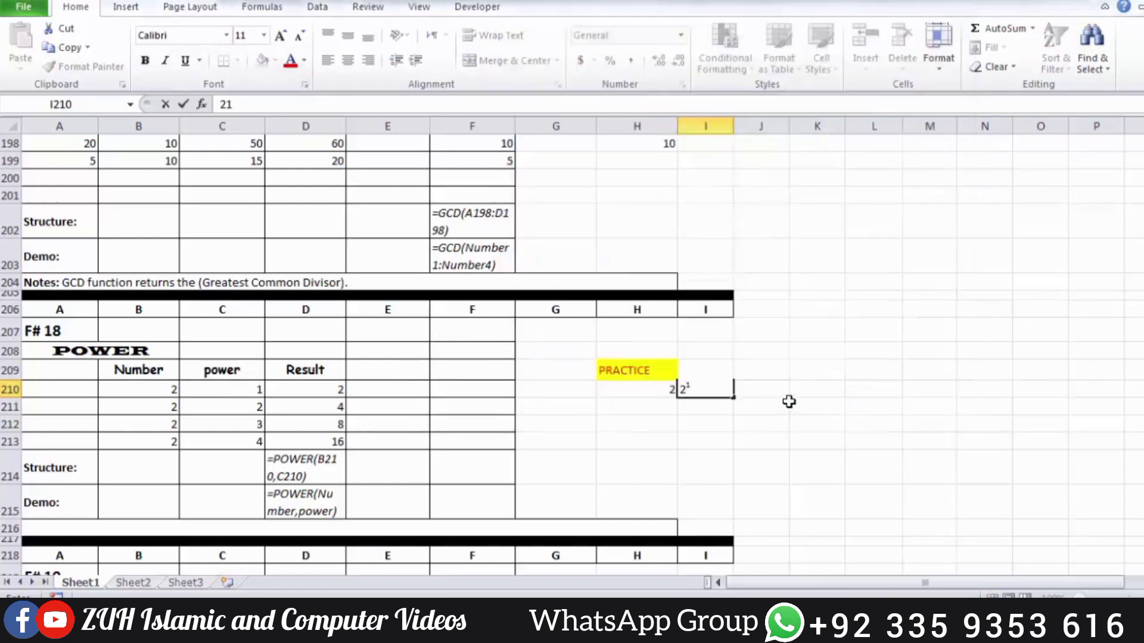
pyautogui.press('Return')
pyautogui.click(792, 410)
# Try to reapply superscript to the 1 in I210
pyautogui.click(721, 388)
pyautogui.doubleClick(721, 388)
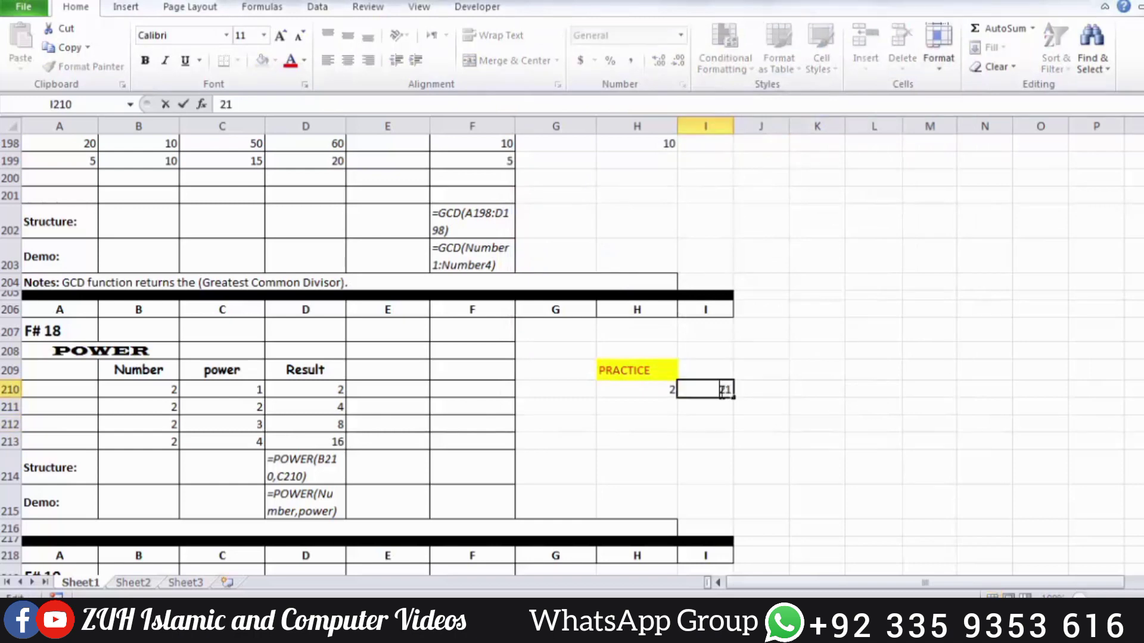
pyautogui.moveTo(723, 389); pyautogui.dragTo(730, 388)
pyautogui.click(305, 84)
pyautogui.click(540, 255)
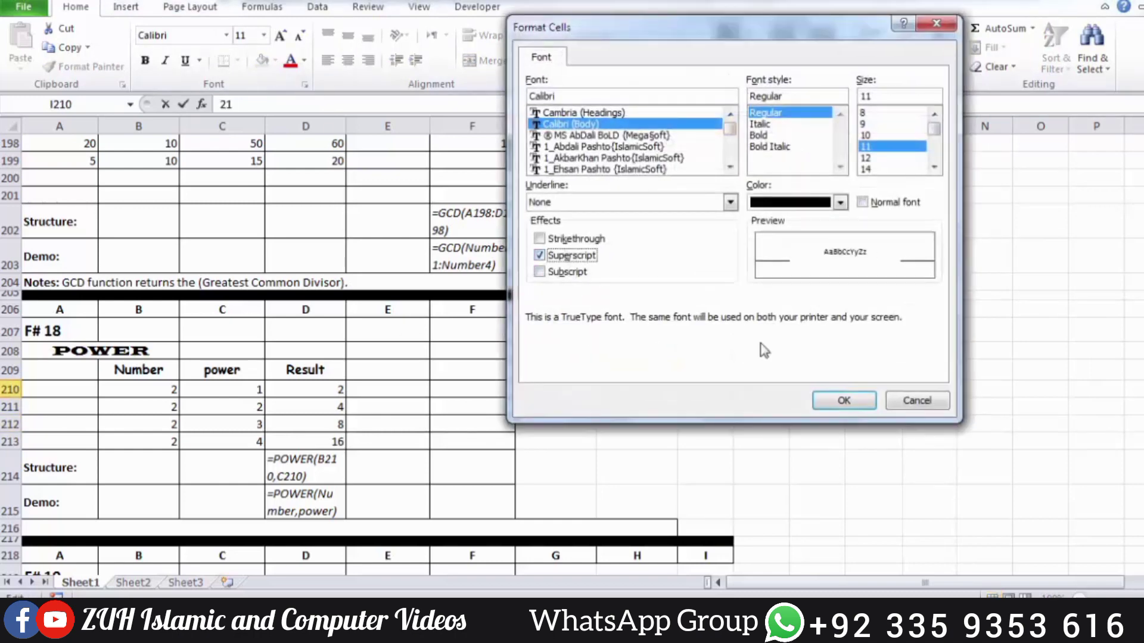
pyautogui.click(832, 401)
pyautogui.press('Return')
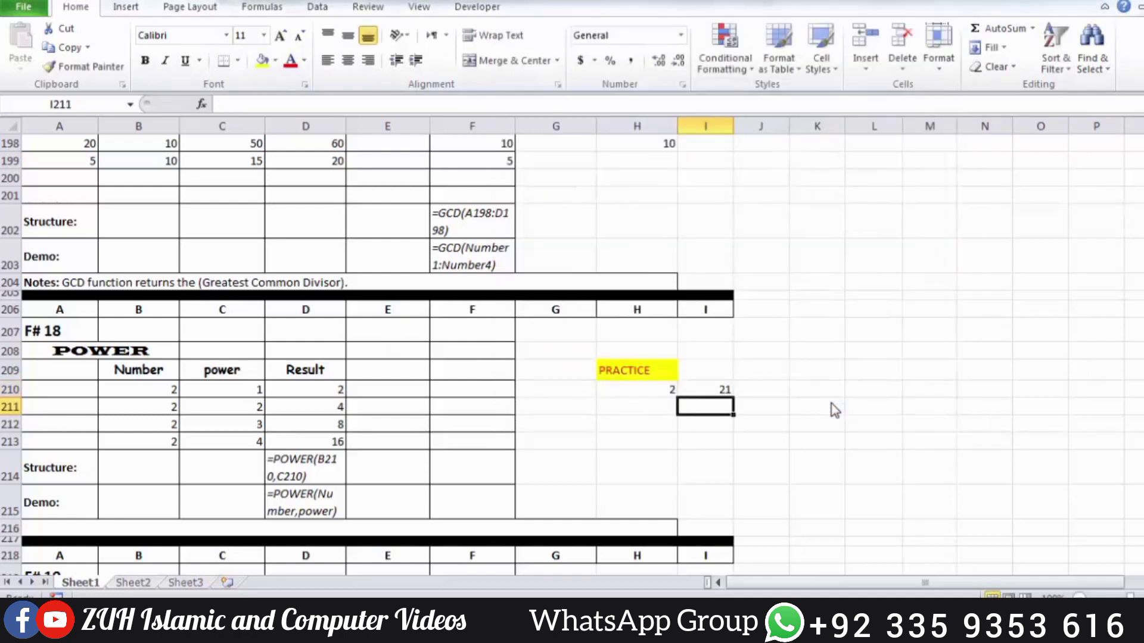
# Change I210's number format to Text and make its 1 superscript
pyautogui.click(721, 389)
pyautogui.click(681, 35)
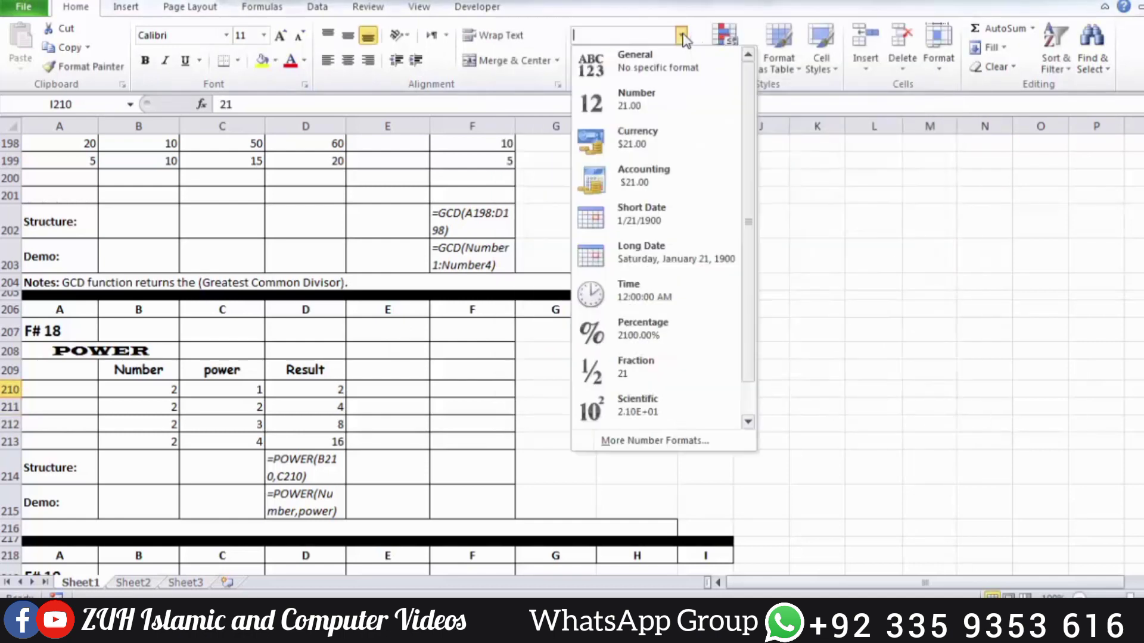
pyautogui.scroll(-1, 649, 411)
pyautogui.click(649, 411)
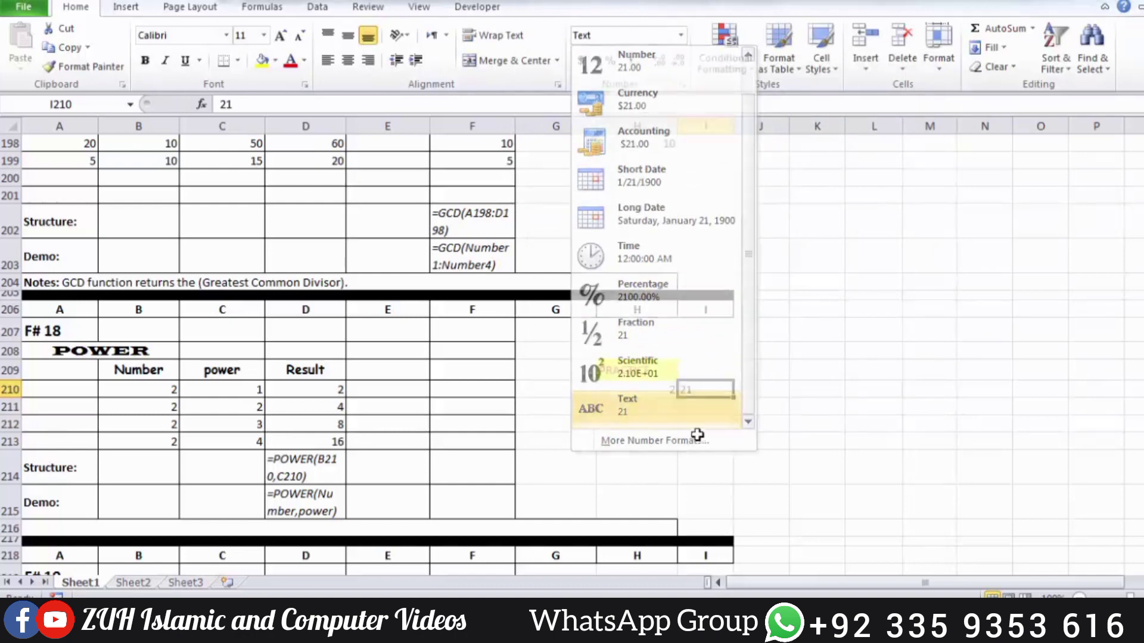
pyautogui.doubleClick(727, 390)
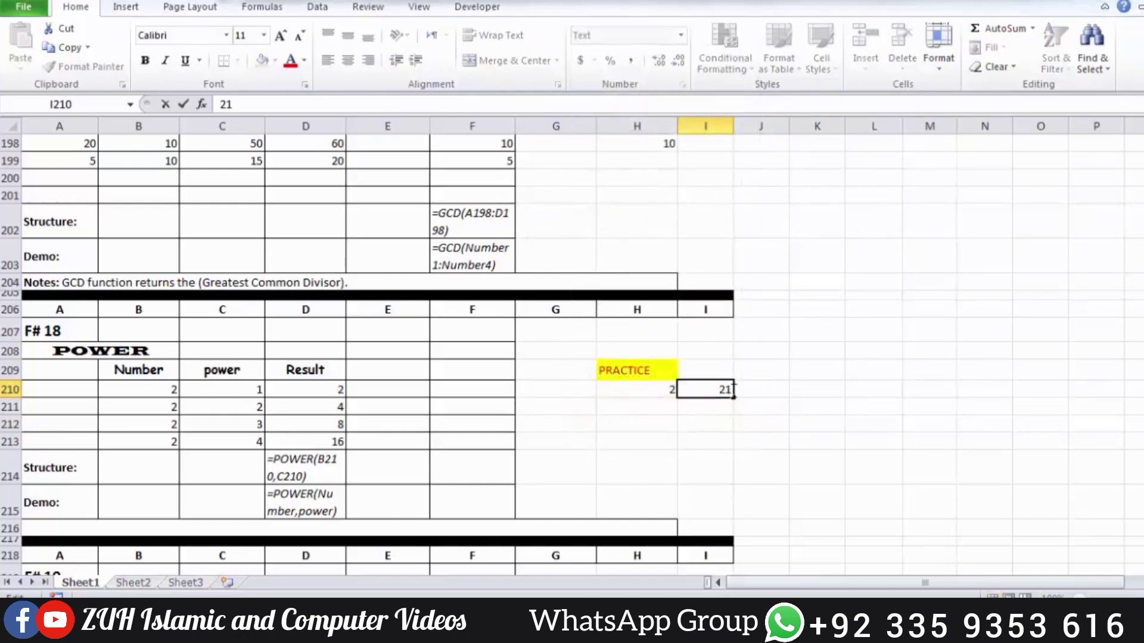
pyautogui.moveTo(735, 388); pyautogui.dragTo(726, 388)
pyautogui.click(304, 84)
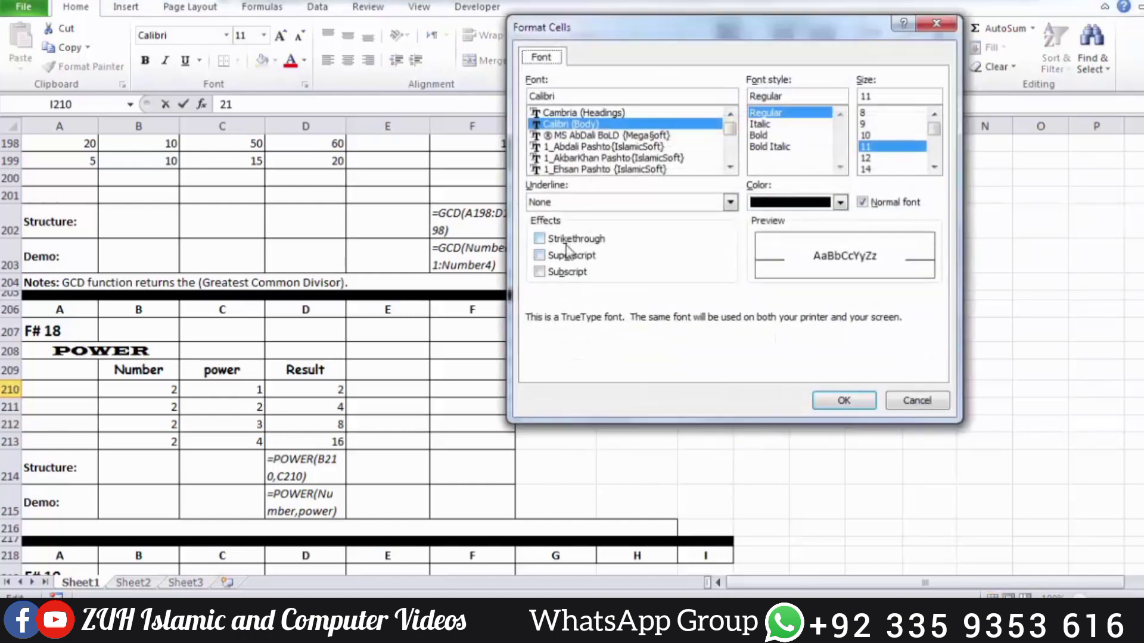
pyautogui.click(570, 255)
pyautogui.click(843, 400)
pyautogui.click(861, 394)
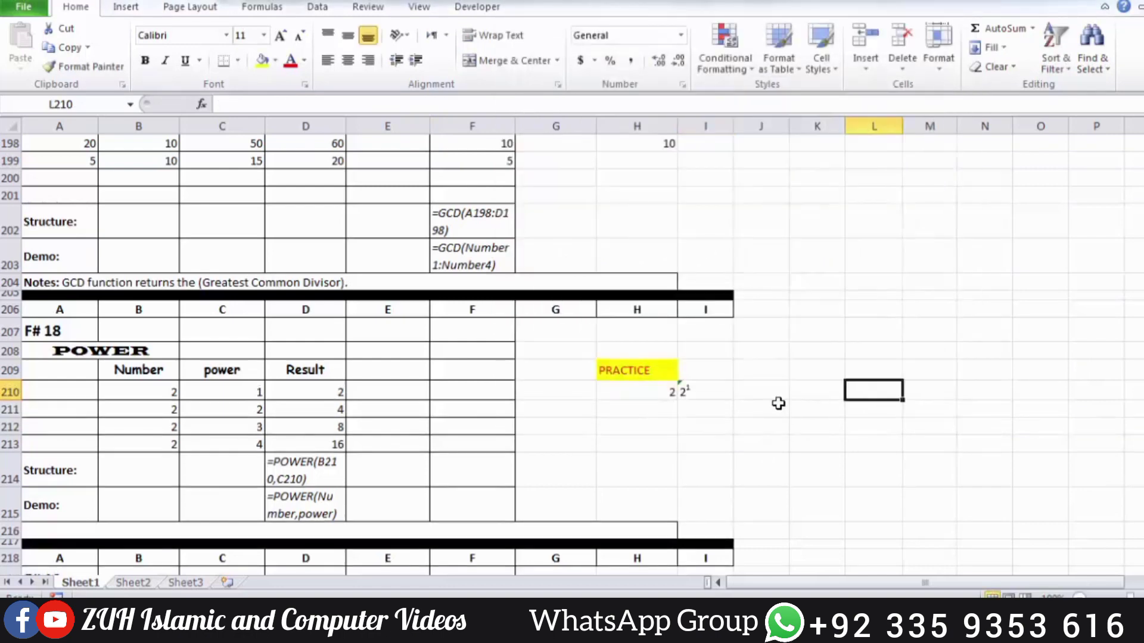
# Fill the POWER formula from H210 down through H213 and check the number and power cells in rows 211 and 213
pyautogui.click(702, 388)
pyautogui.moveTo(649, 388); pyautogui.dragTo(649, 450)
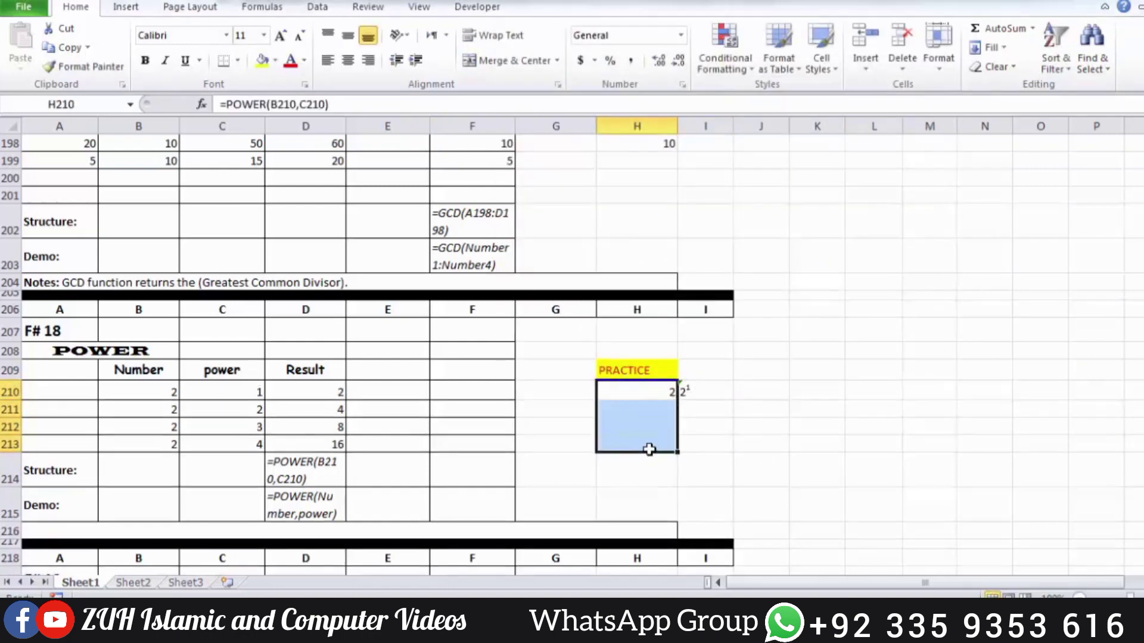
pyautogui.hotkey('ctrl', 'd')
pyautogui.click(169, 414)
pyautogui.click(249, 408)
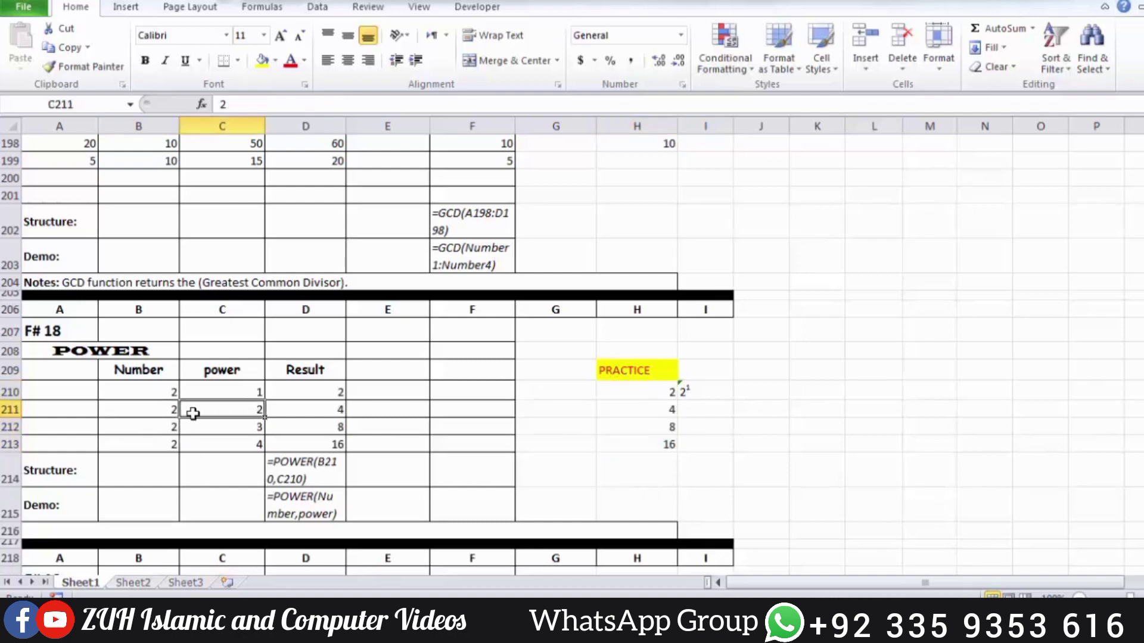
pyautogui.click(170, 415)
pyautogui.click(179, 443)
pyautogui.click(225, 443)
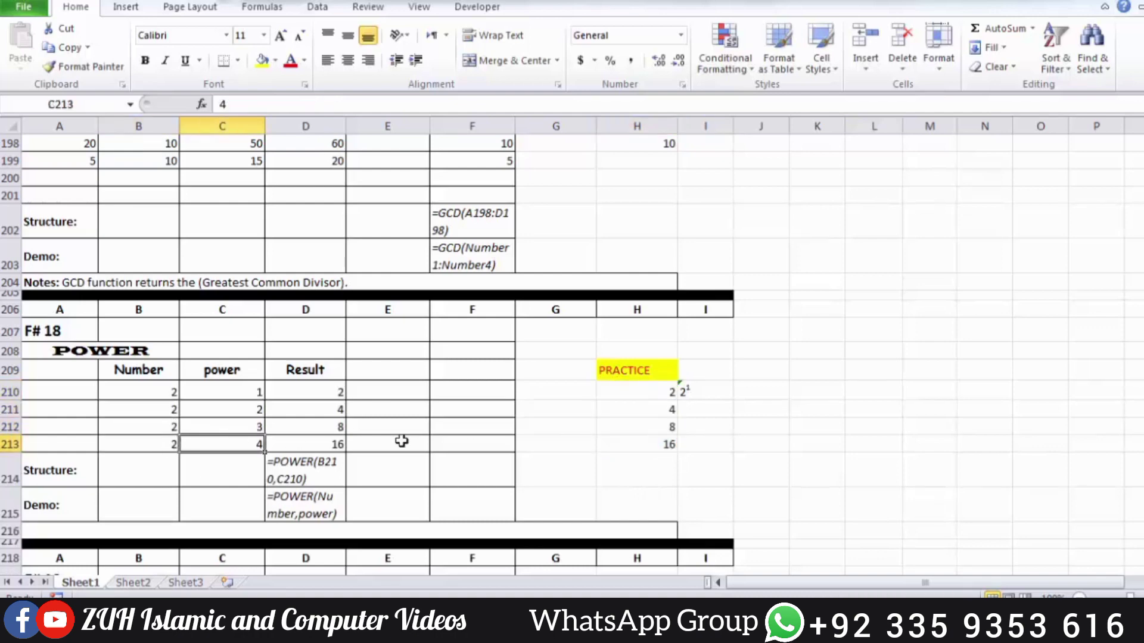
# Enter =SUMIF(B222:B227,"HP",C222:C227) in the SUMIF section's first practice cell, G222
pyautogui.scroll(-6, 684, 444)
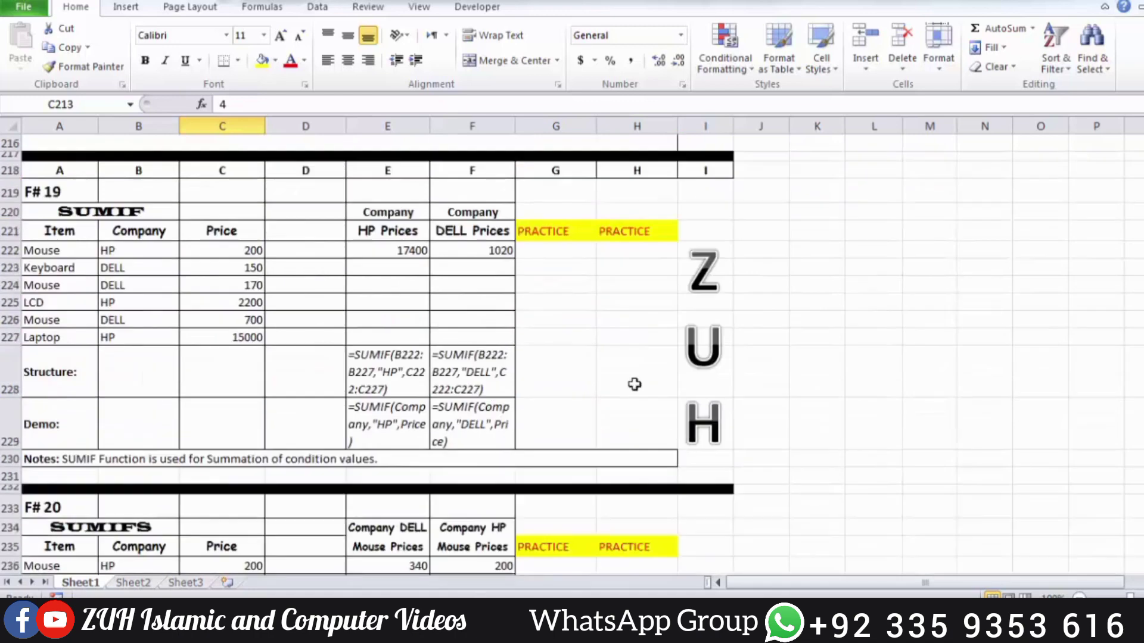
pyautogui.click(551, 245)
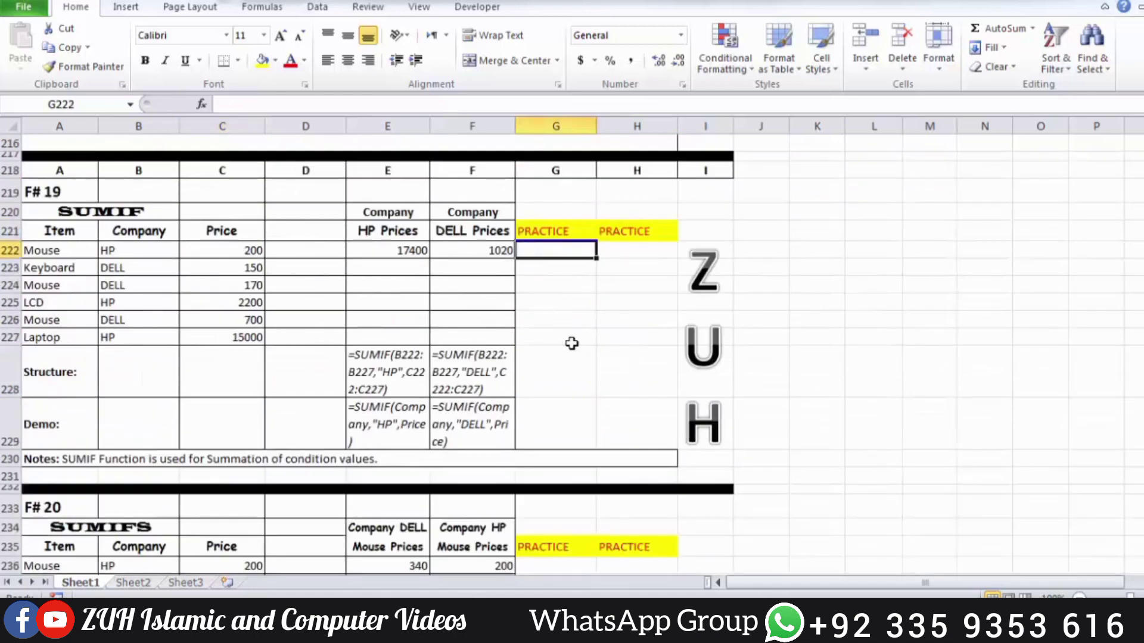
pyautogui.write('=sumif')
pyautogui.press('Tab')
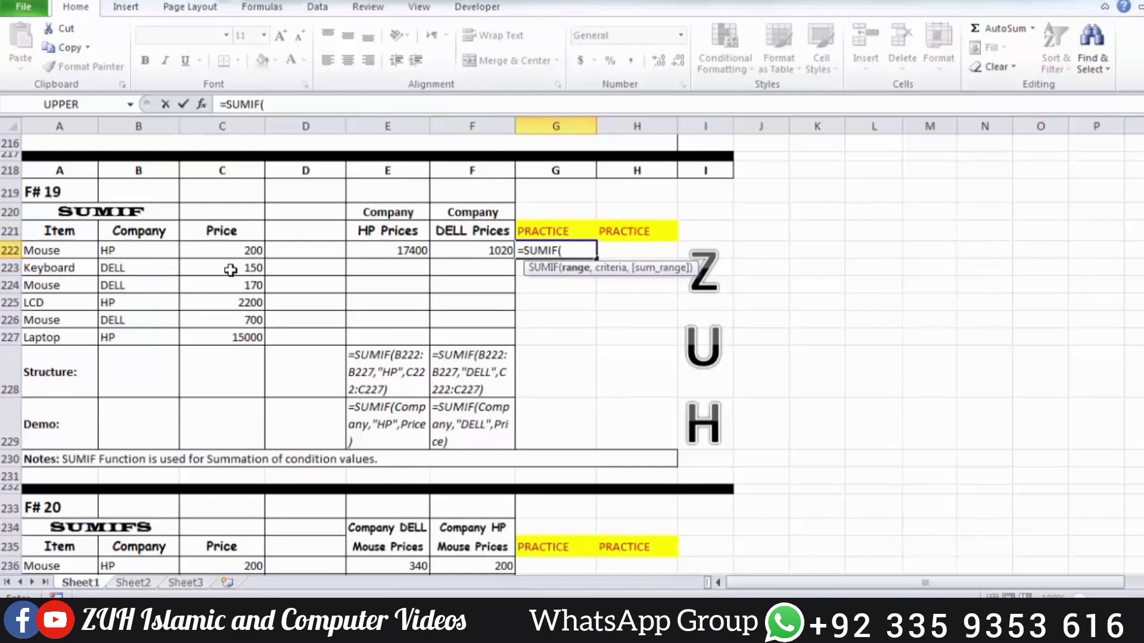
pyautogui.moveTo(140, 249); pyautogui.dragTo(145, 332)
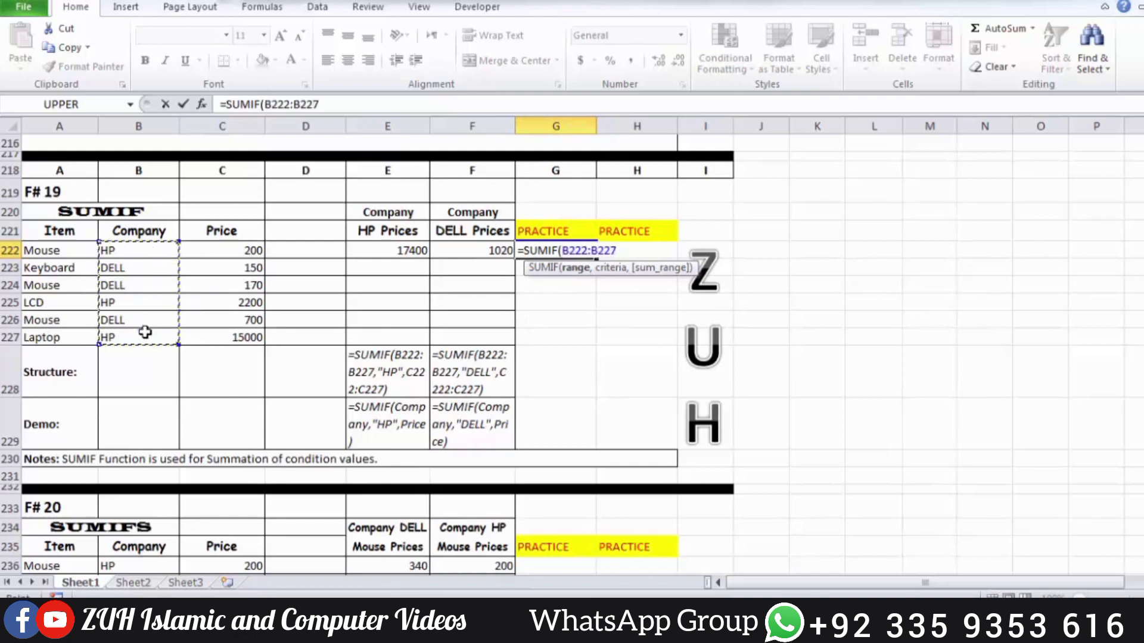
pyautogui.write('m')
pyautogui.press('BackSpace')
pyautogui.write(',"HP')
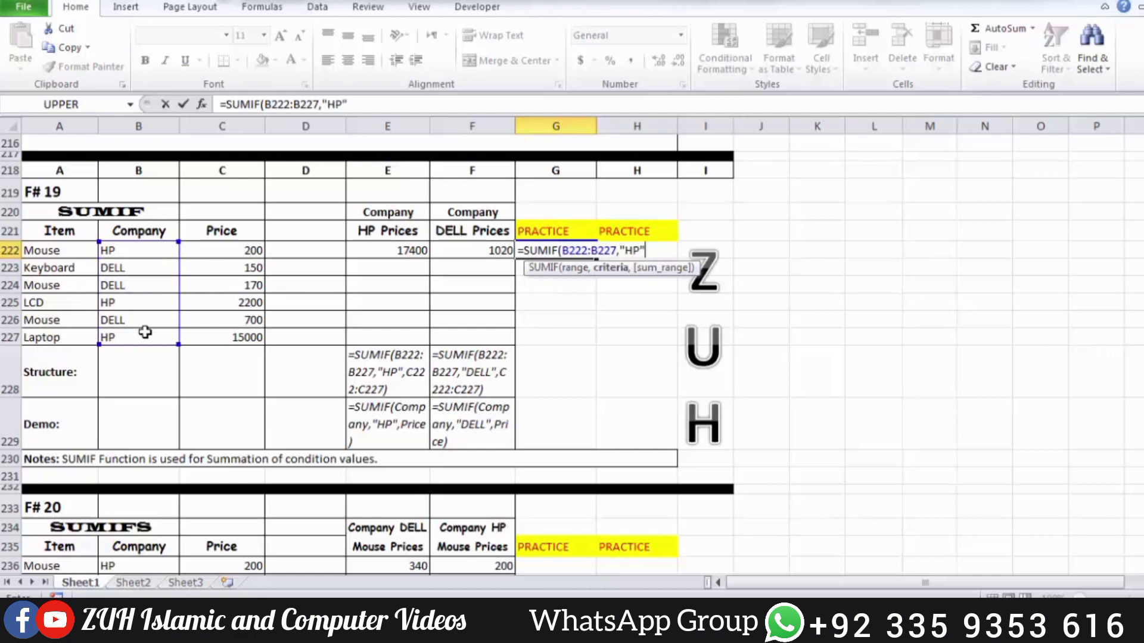
pyautogui.write('",')
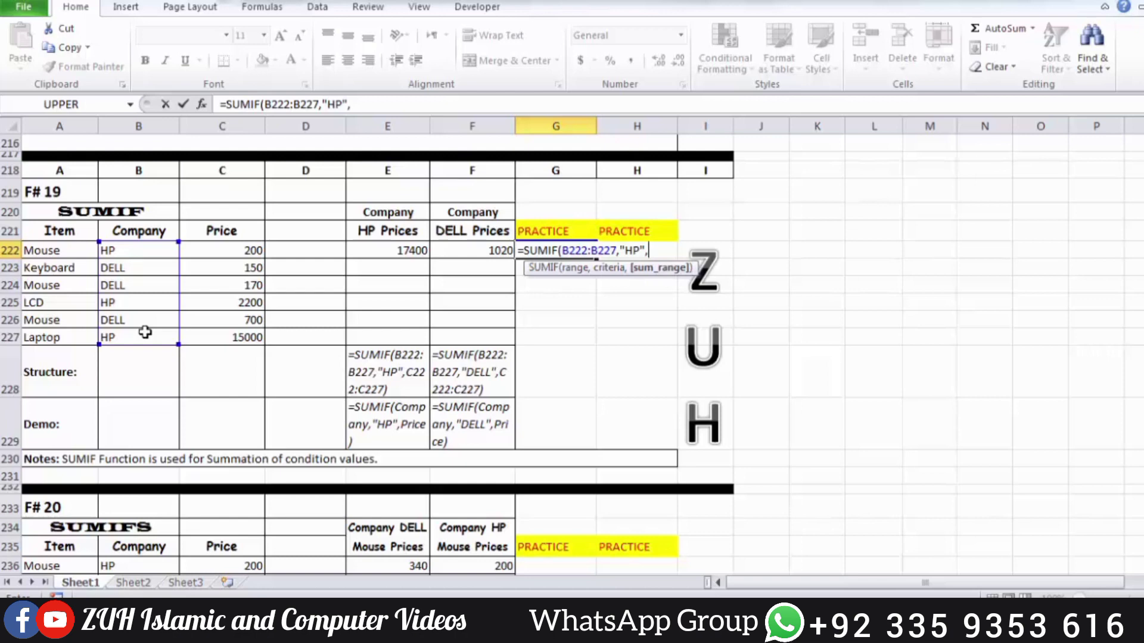
pyautogui.moveTo(240, 252); pyautogui.dragTo(245, 333)
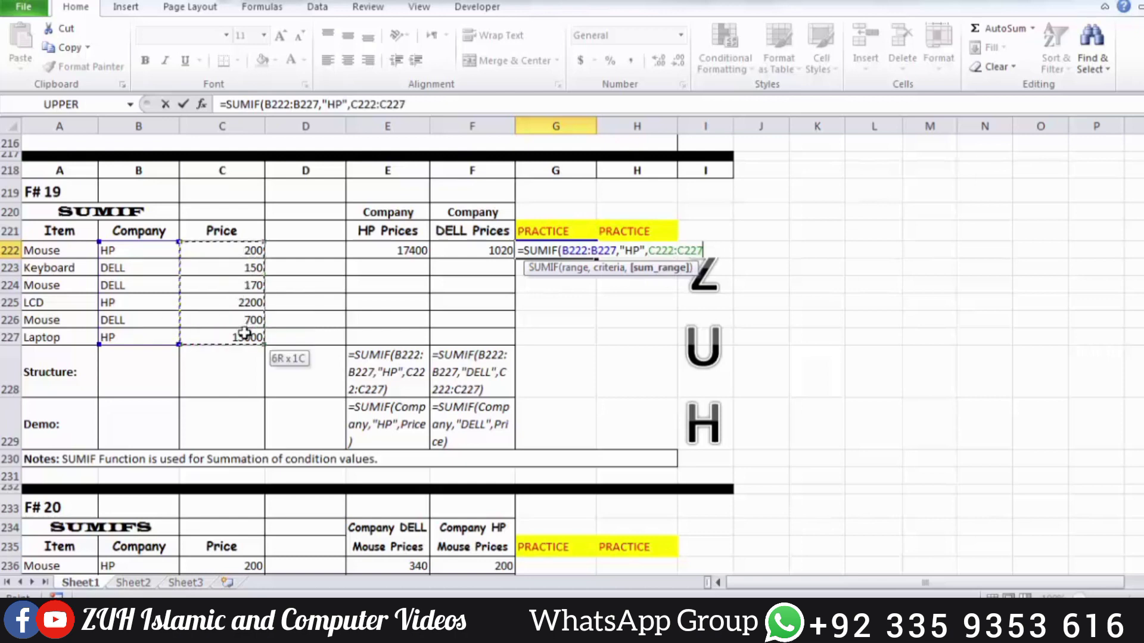
pyautogui.press('Return')
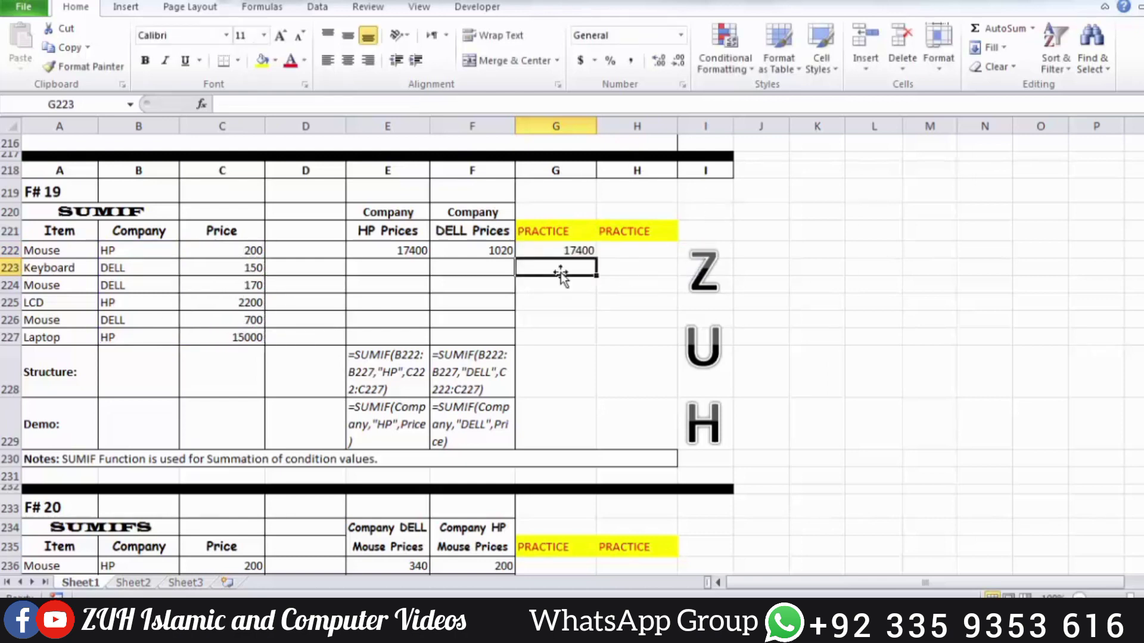
# Check the HP total in G222 by selecting the company and price cells of rows 222, 225 and 227 together
pyautogui.click(563, 250)
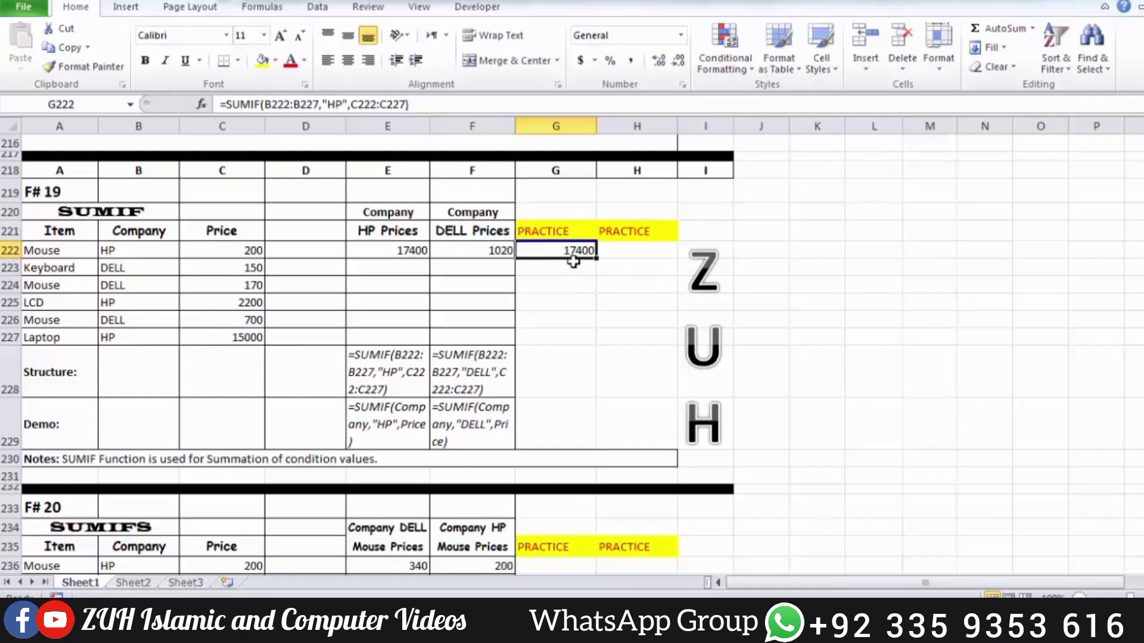
pyautogui.moveTo(162, 251); pyautogui.dragTo(205, 253)
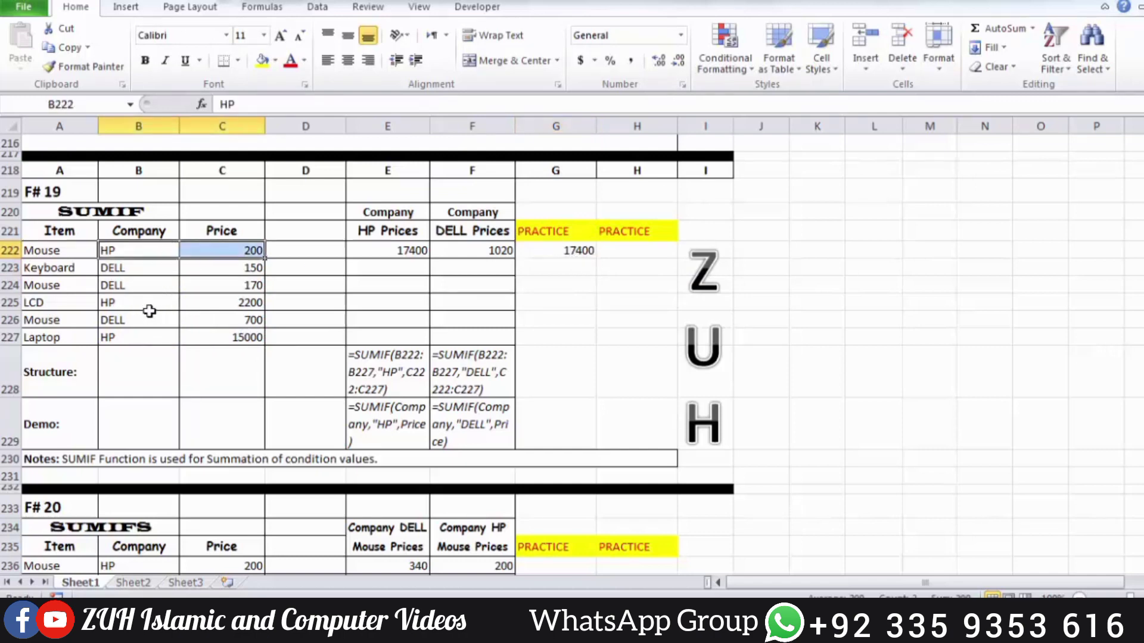
pyautogui.moveTo(150, 304)
pyautogui.mouseDown()
pyautogui.moveTo(203, 302)
pyautogui.moveTo(206, 338)
pyautogui.mouseUp()
pyautogui.keyDown('ctrl'); pyautogui.click(178, 338); pyautogui.keyUp('ctrl')
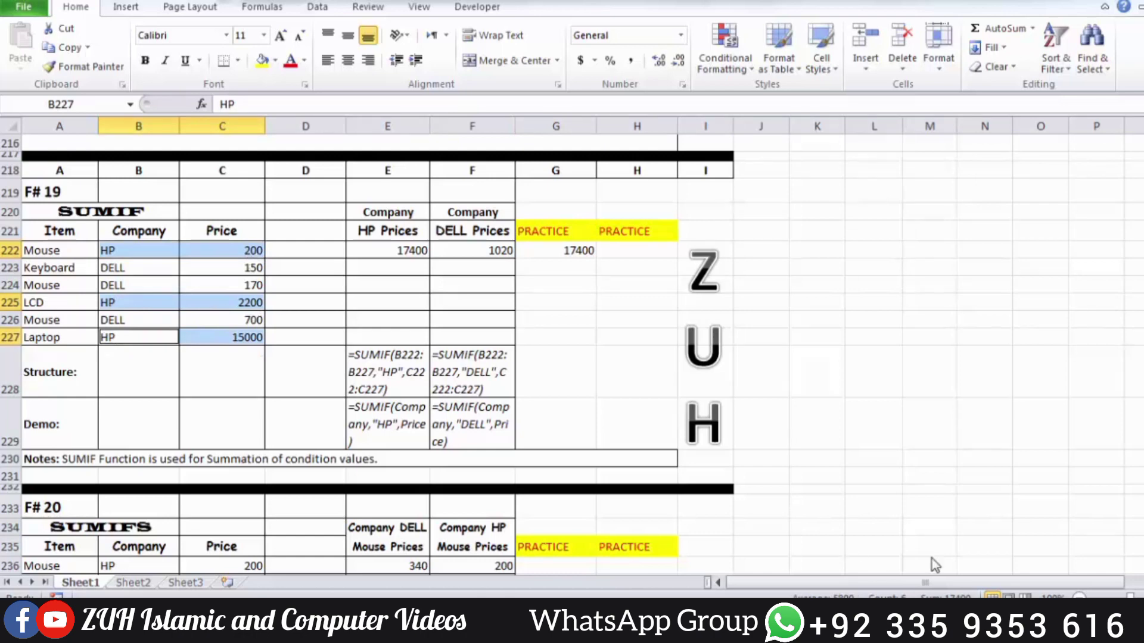
# Enter =SUMIF(B222:B227,"DELL",C222:C227) in the SUMIF section's second practice cell, H222
pyautogui.click(588, 268)
pyautogui.click(607, 251)
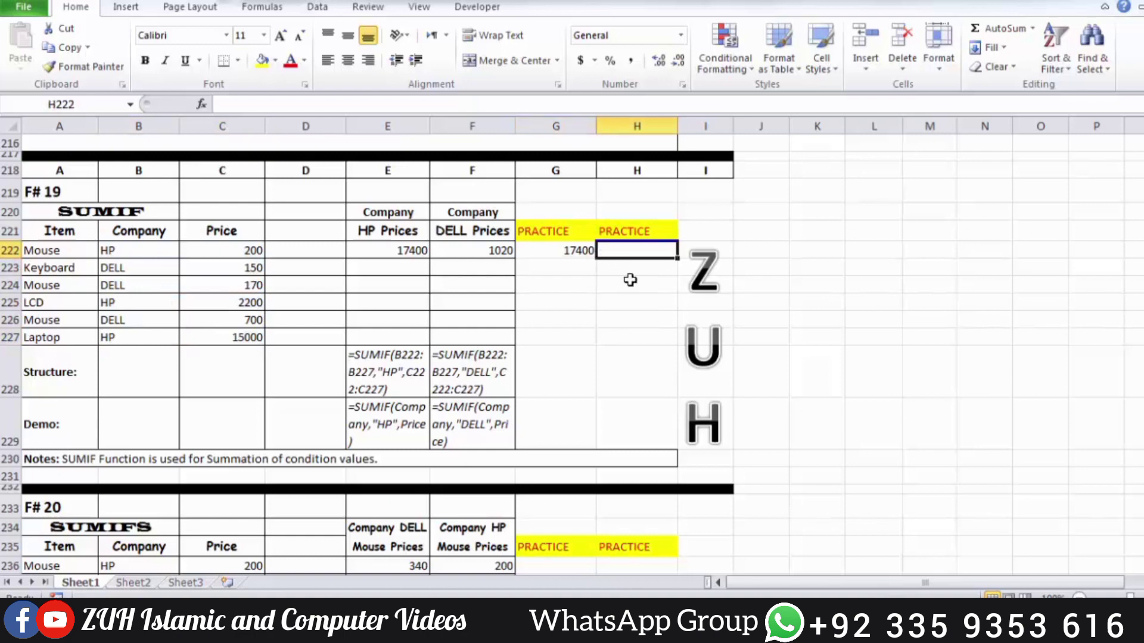
pyautogui.write('=sumif')
pyautogui.press('Tab')
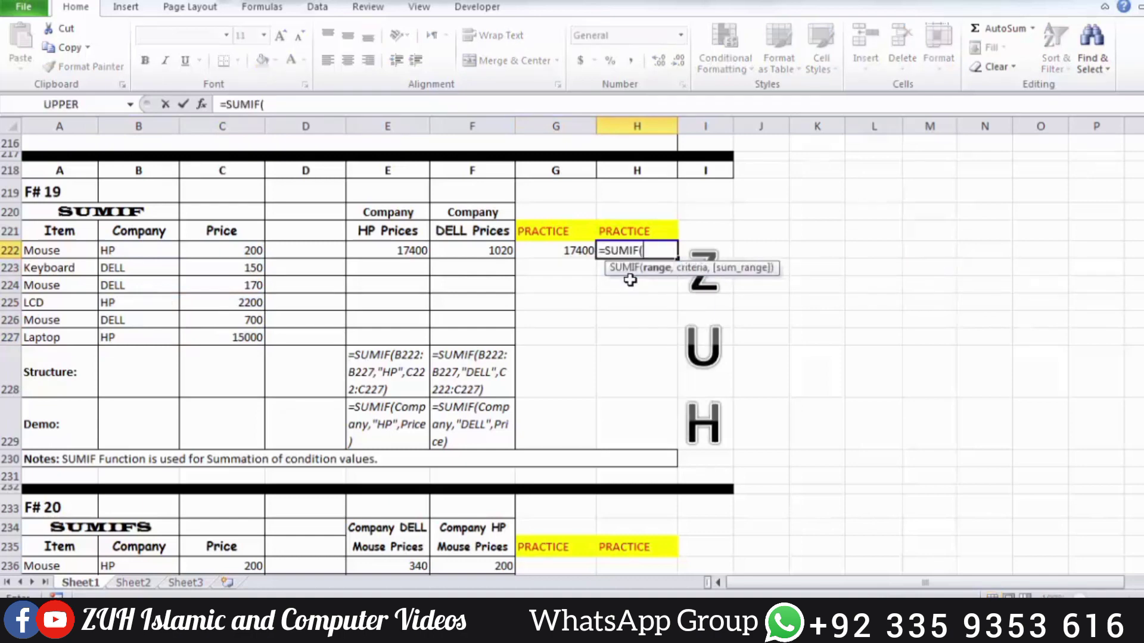
pyautogui.moveTo(143, 250); pyautogui.dragTo(143, 338)
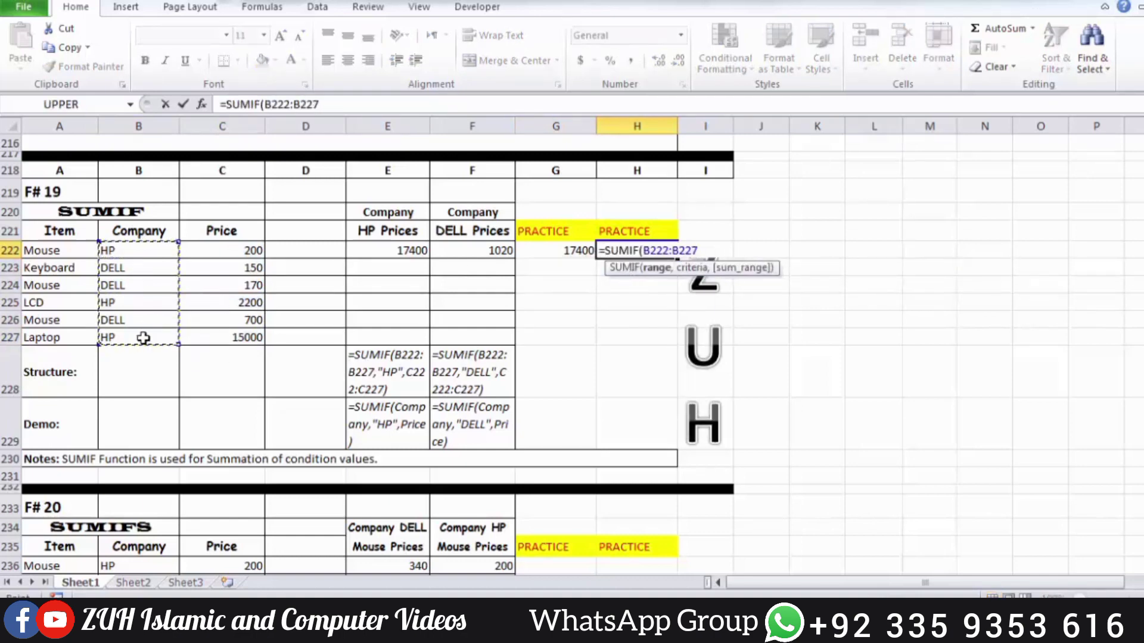
pyautogui.write(',"')
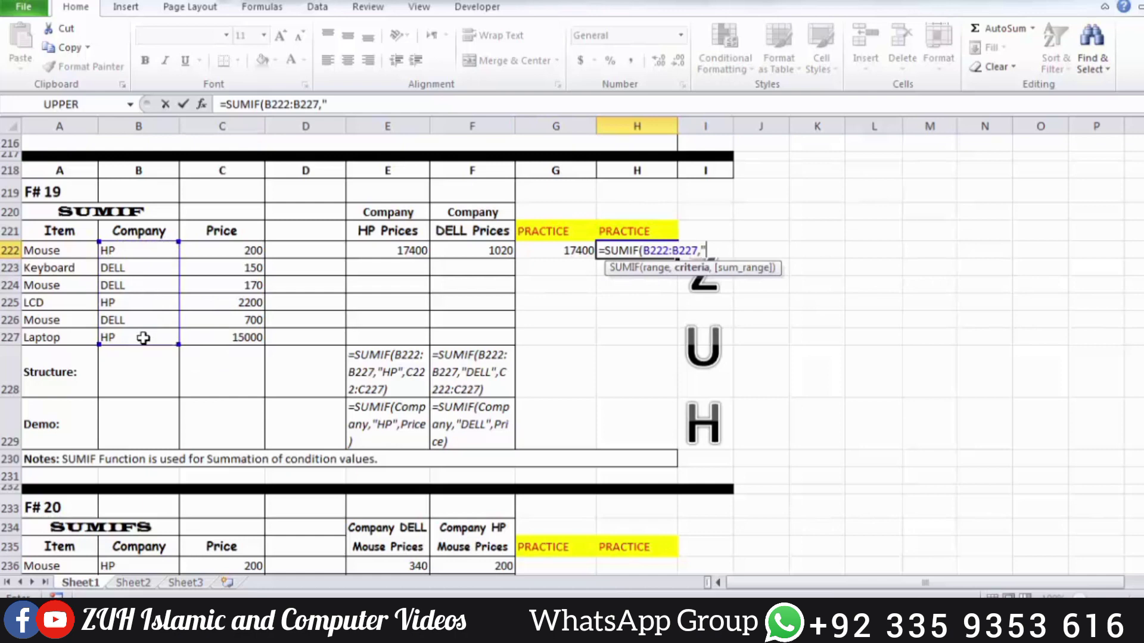
pyautogui.write('DELL",')
pyautogui.moveTo(224, 250); pyautogui.dragTo(228, 343)
pyautogui.press('Return')
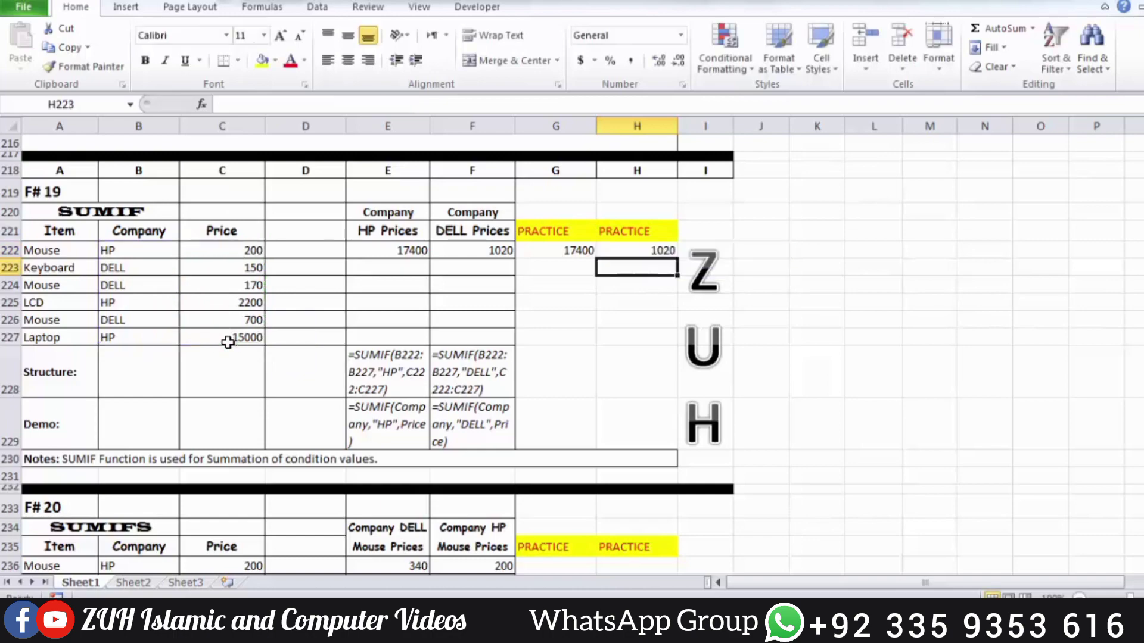
pyautogui.click(650, 250)
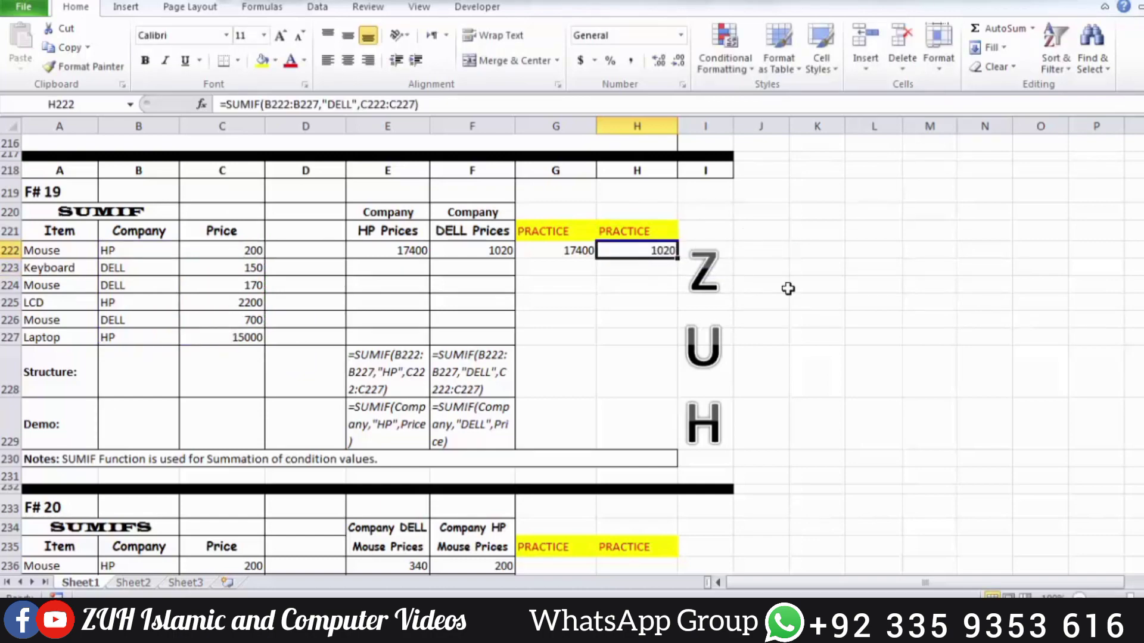
# Enter =SUMIFS(C236:C241,B236:B241,"HP",A236:A241,"Mouse") in the SUMIFS section's first practice cell, G236
pyautogui.scroll(-5, 788, 288)
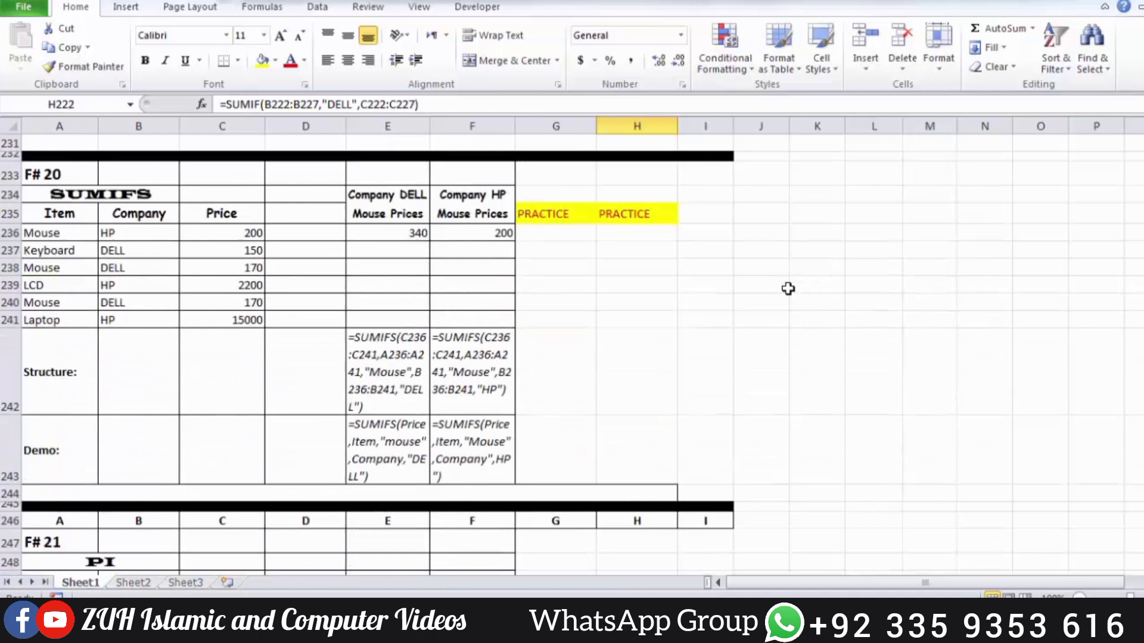
pyautogui.click(557, 232)
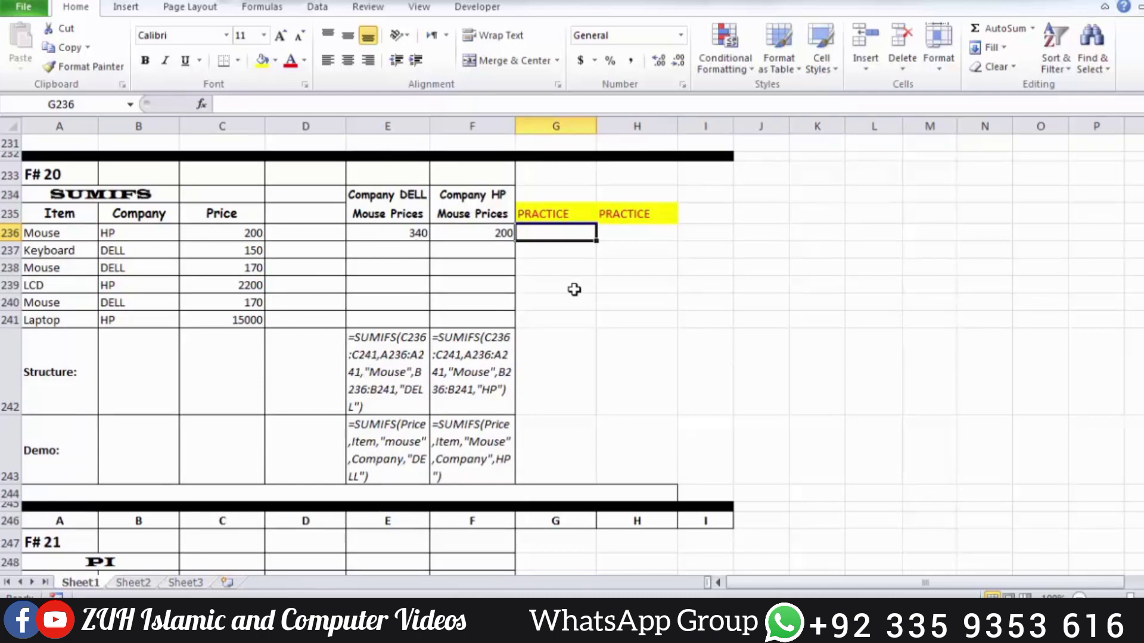
pyautogui.write('=sumifs')
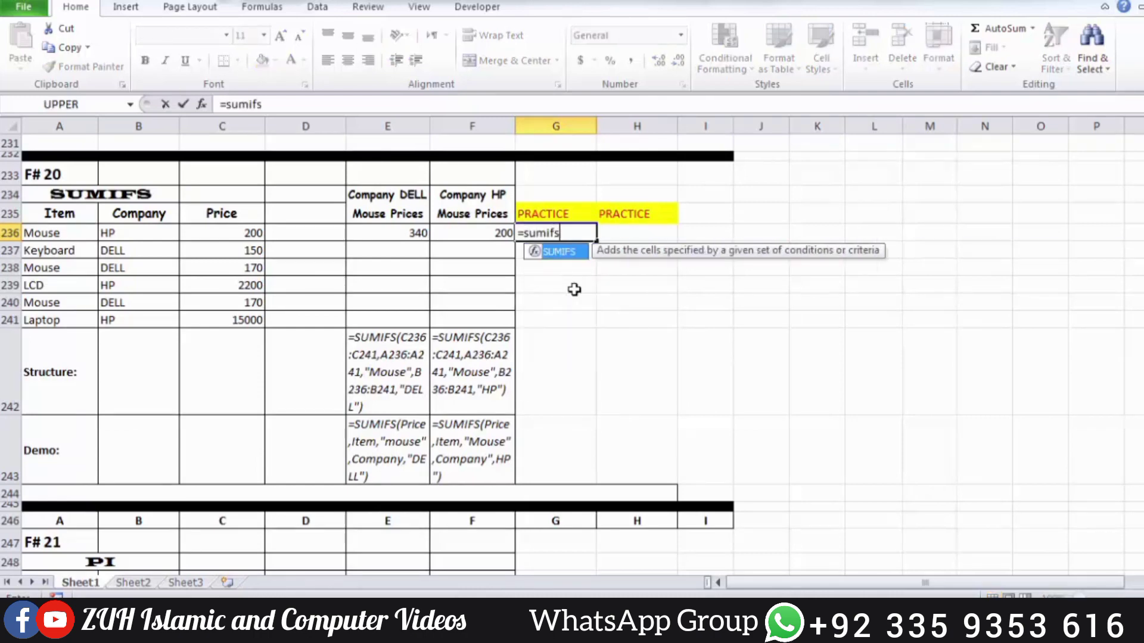
pyautogui.press('Tab')
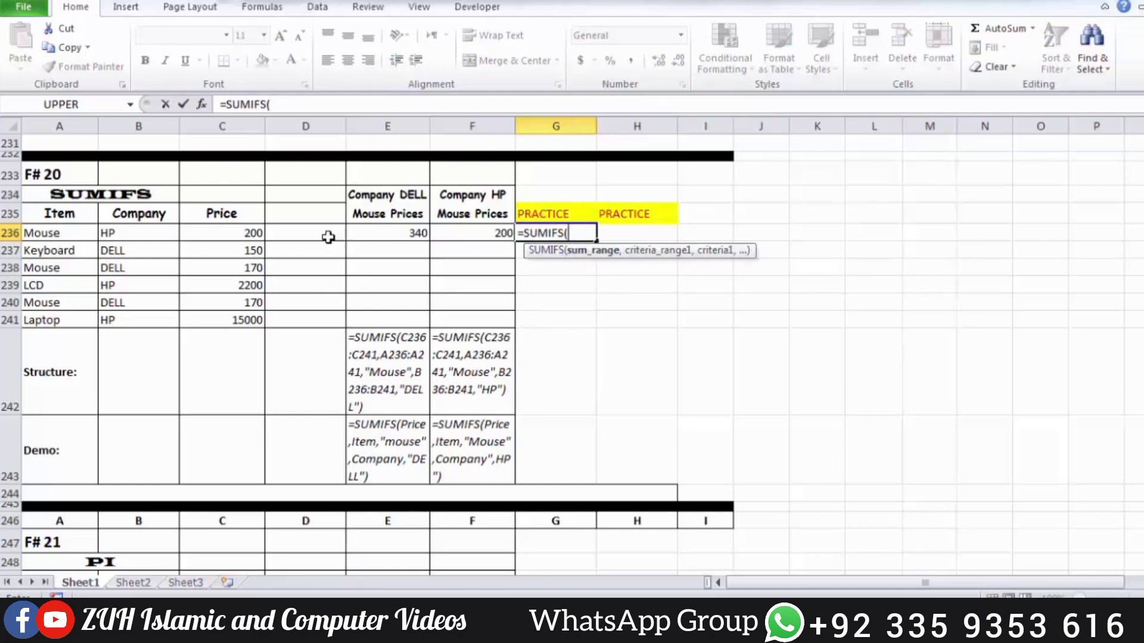
pyautogui.moveTo(249, 234); pyautogui.dragTo(246, 322)
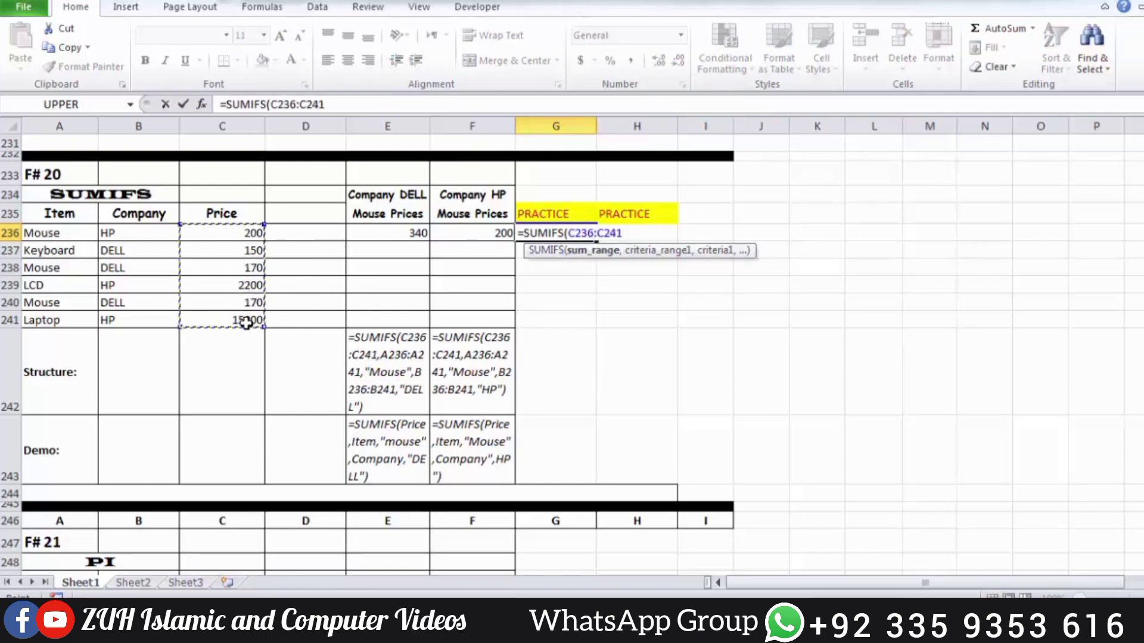
pyautogui.write(',')
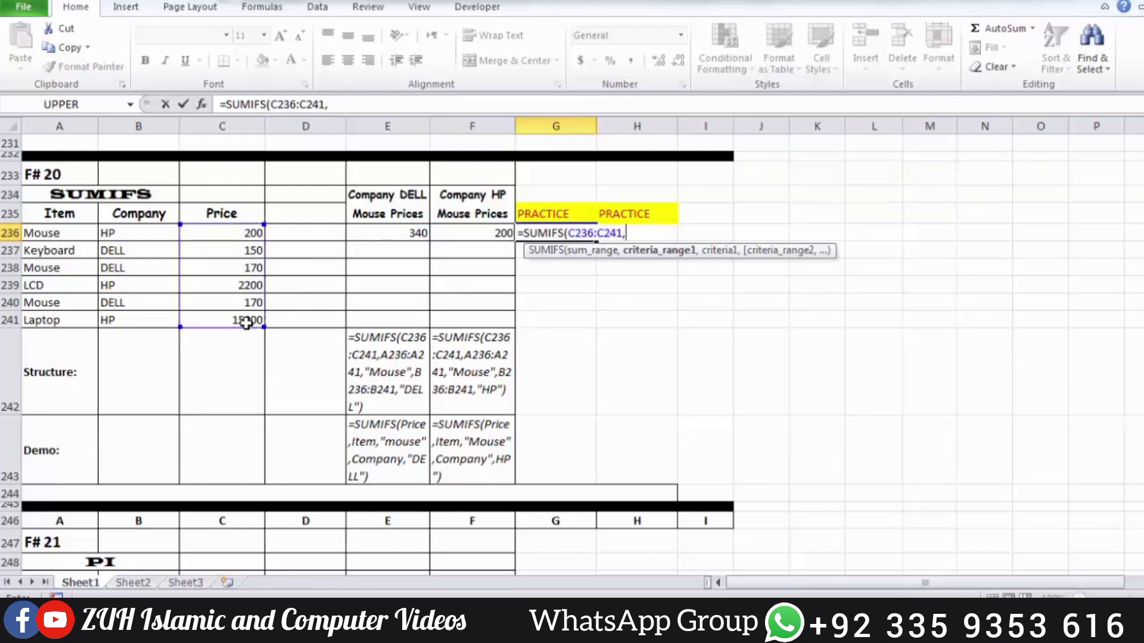
pyautogui.moveTo(128, 231); pyautogui.dragTo(138, 313)
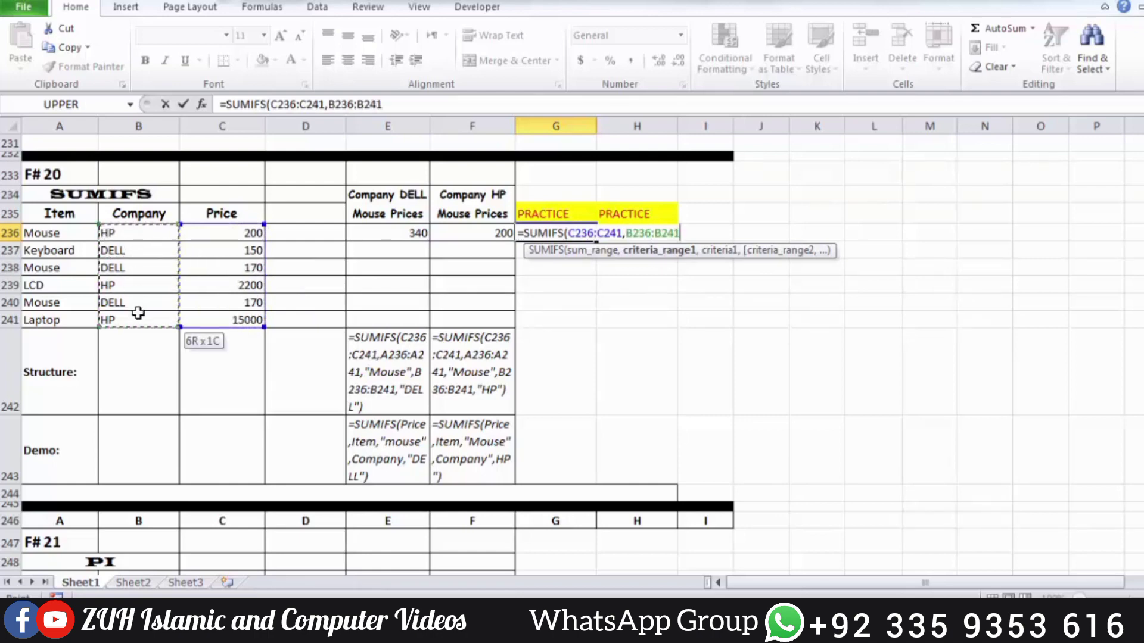
pyautogui.write(',')
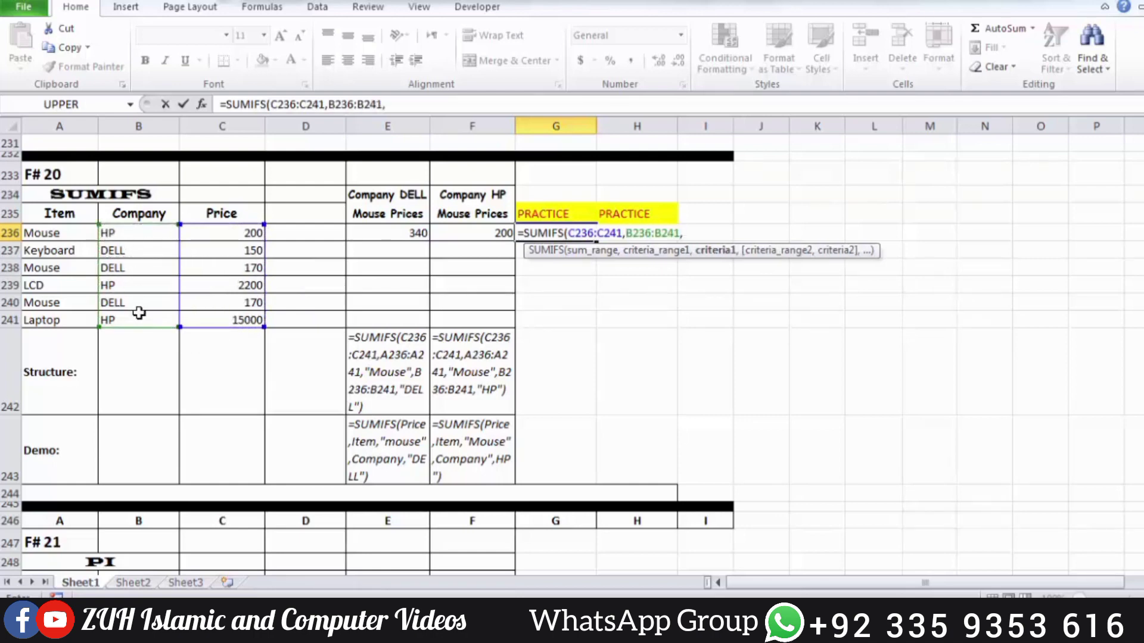
pyautogui.write('"HP",')
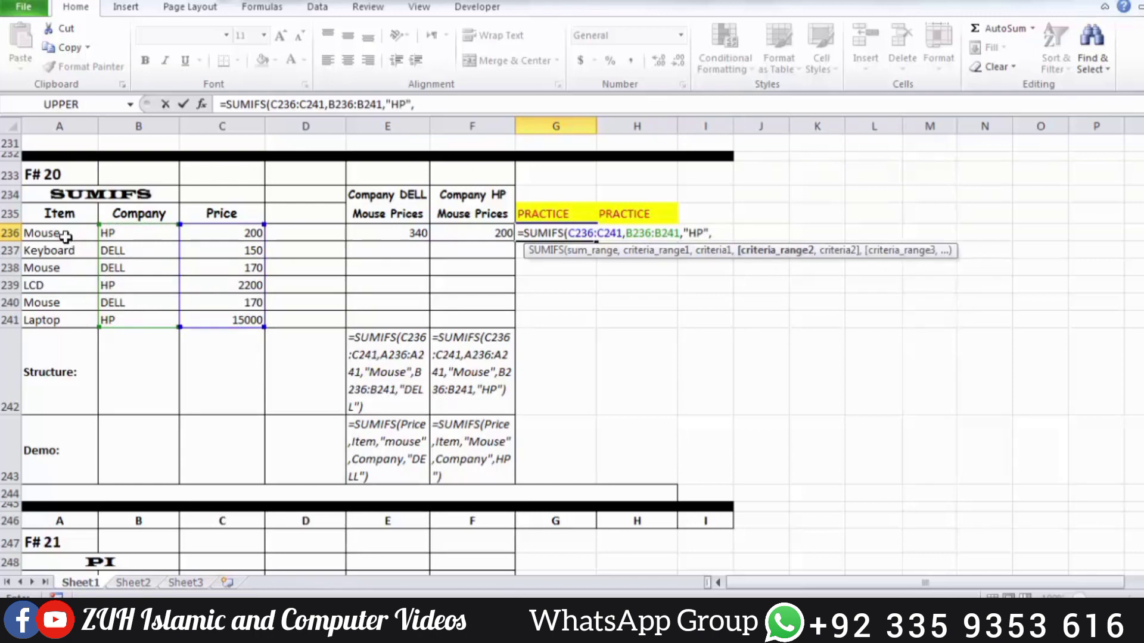
pyautogui.moveTo(60, 237); pyautogui.dragTo(72, 312)
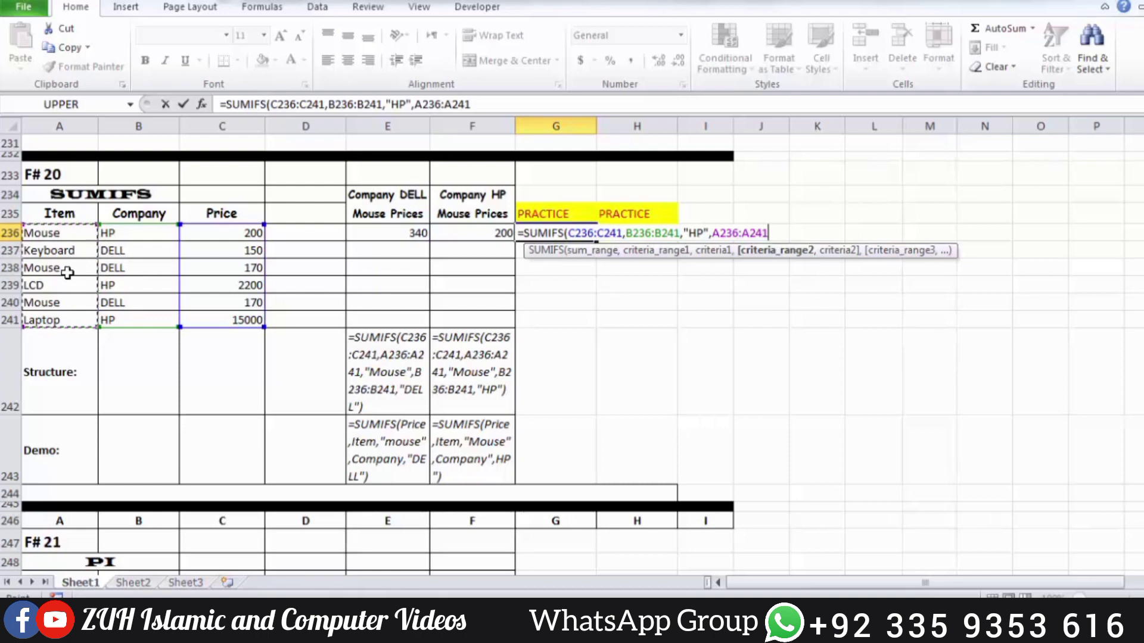
pyautogui.write(',')
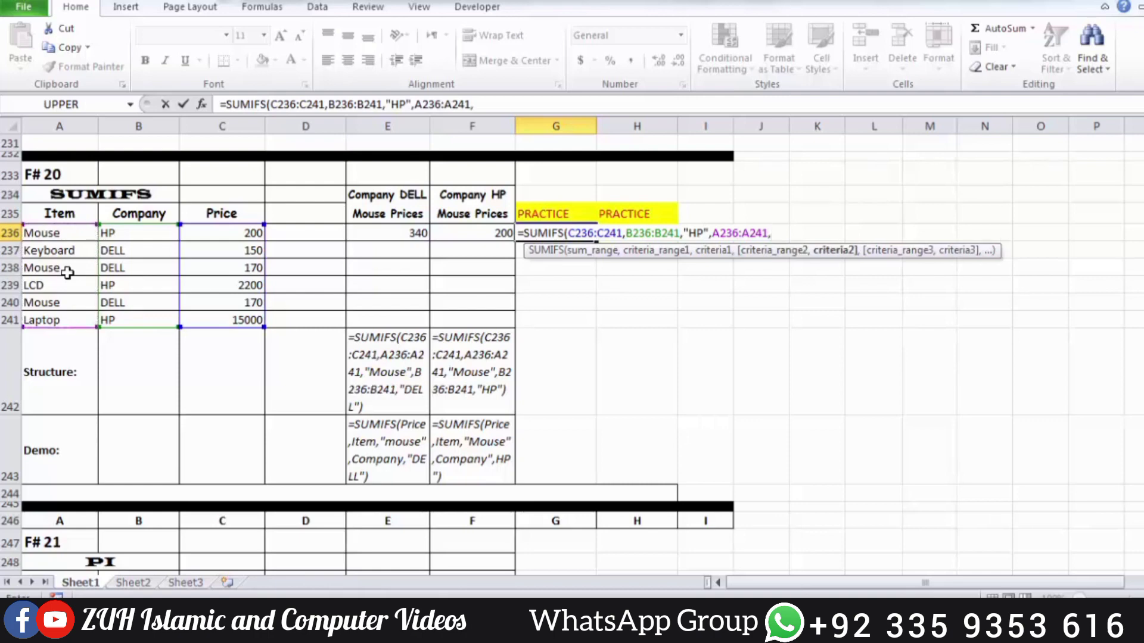
pyautogui.write('"Mouse"')
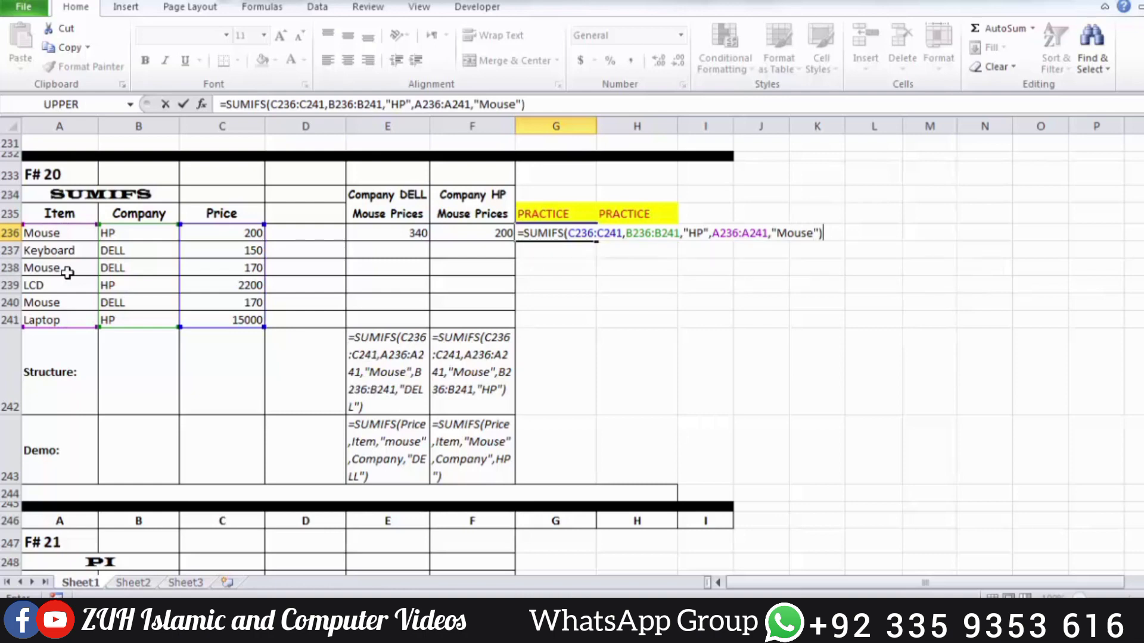
pyautogui.press('Return')
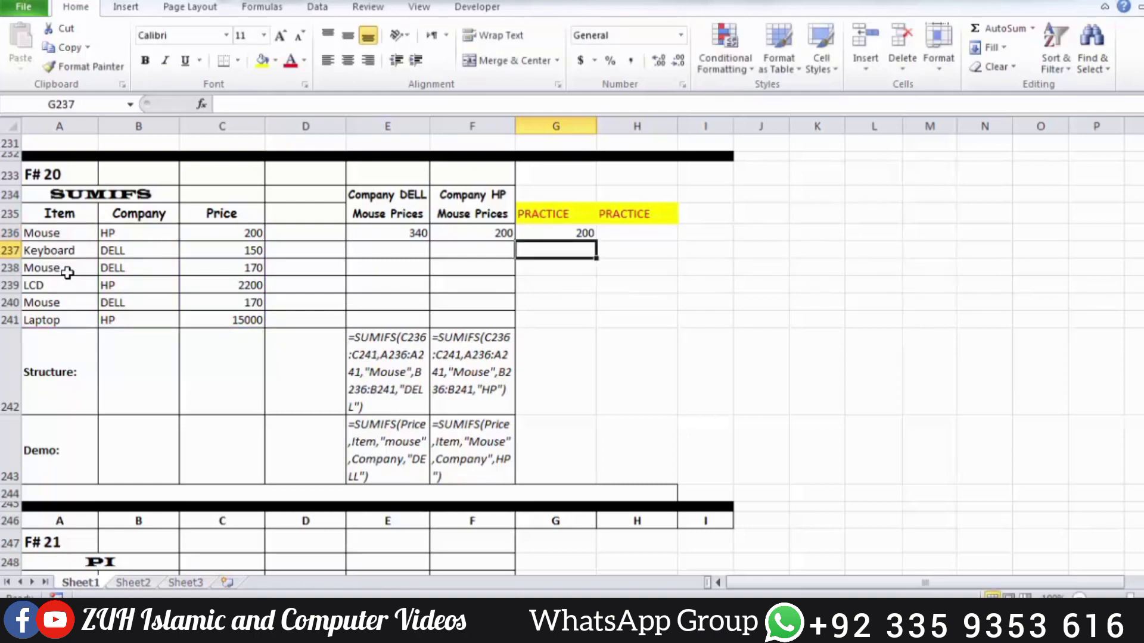
# Set the company of the mouse in B240 to HP and check the HP mouse prices in C236 and C240
pyautogui.moveTo(73, 234); pyautogui.dragTo(186, 235)
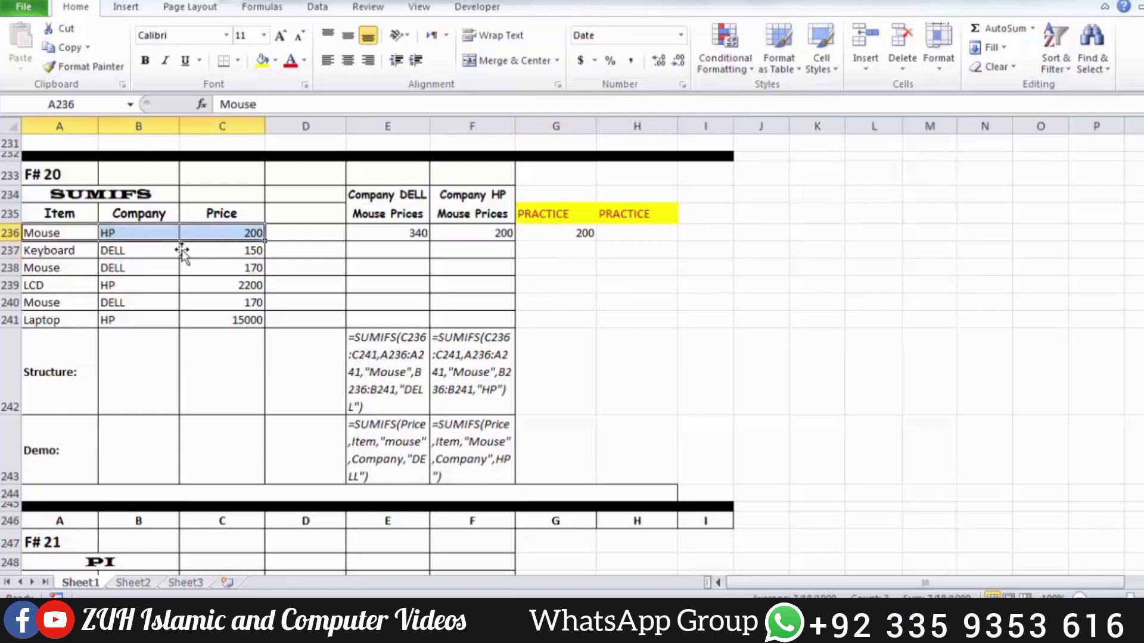
pyautogui.click(139, 303)
pyautogui.write('HP')
pyautogui.press('Return')
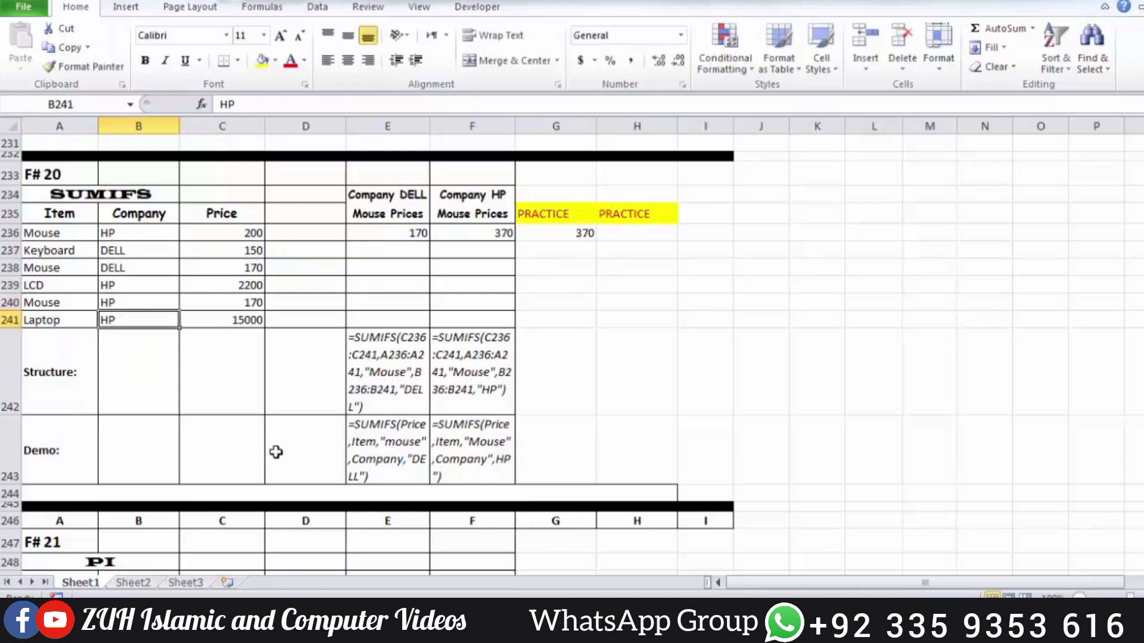
pyautogui.click(222, 233)
pyautogui.click(239, 304)
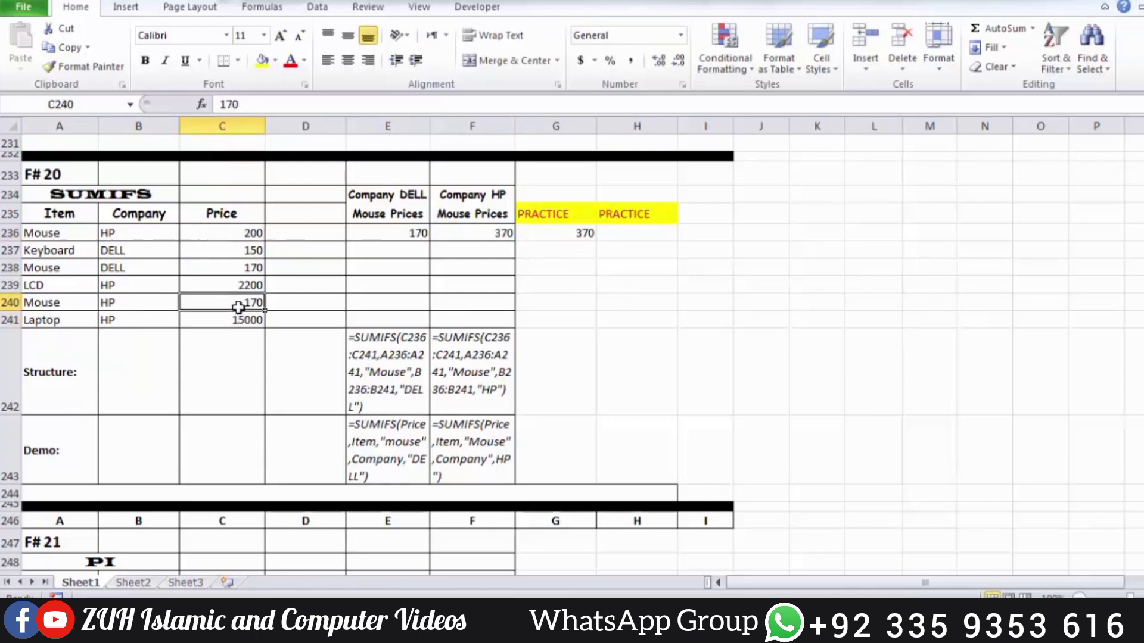
# Enter =SUMIFS(C236:C241,B236:B241,"DELL",A236:A241,"Mouse") in the SUMIFS section's second practice cell, H236
pyautogui.click(630, 231)
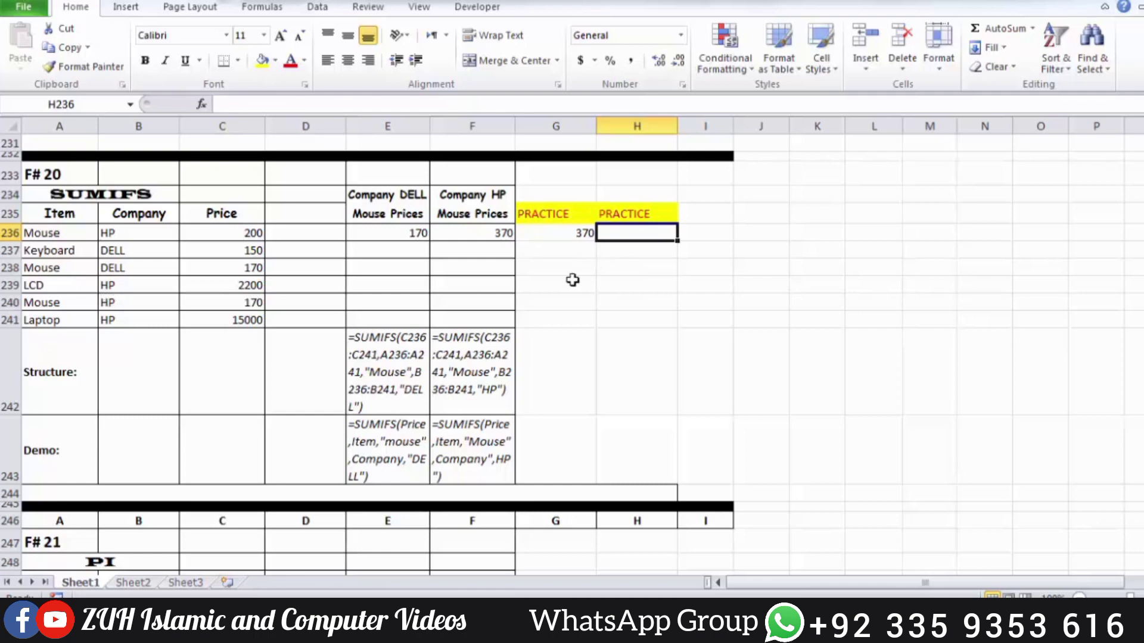
pyautogui.write('=sumifs')
pyautogui.press('Tab')
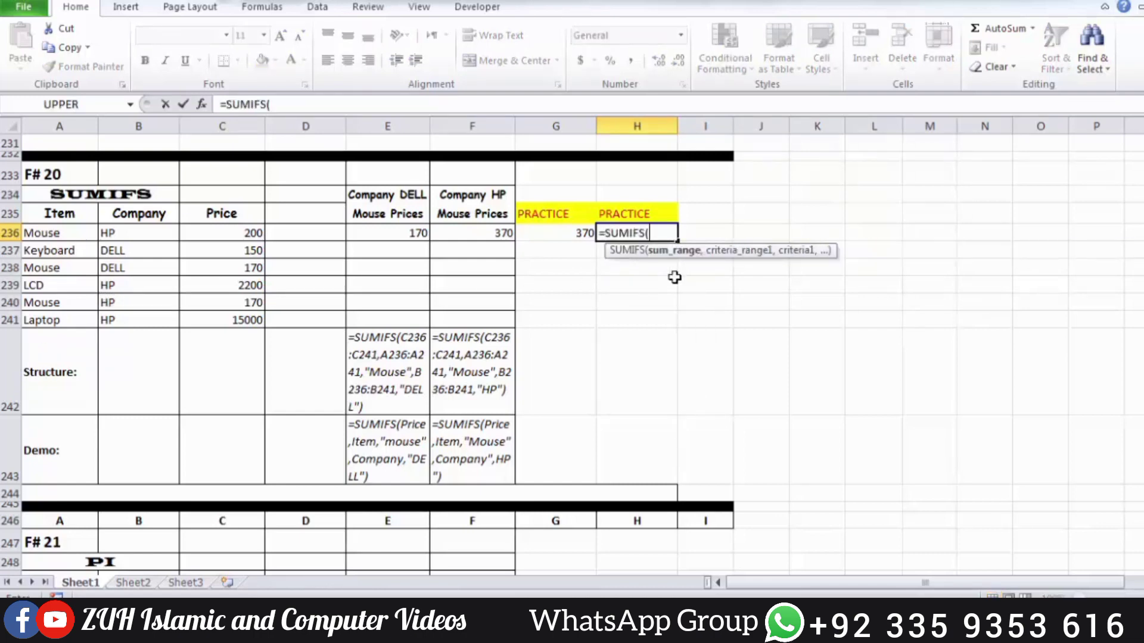
pyautogui.moveTo(243, 232); pyautogui.dragTo(254, 322)
pyautogui.write(',')
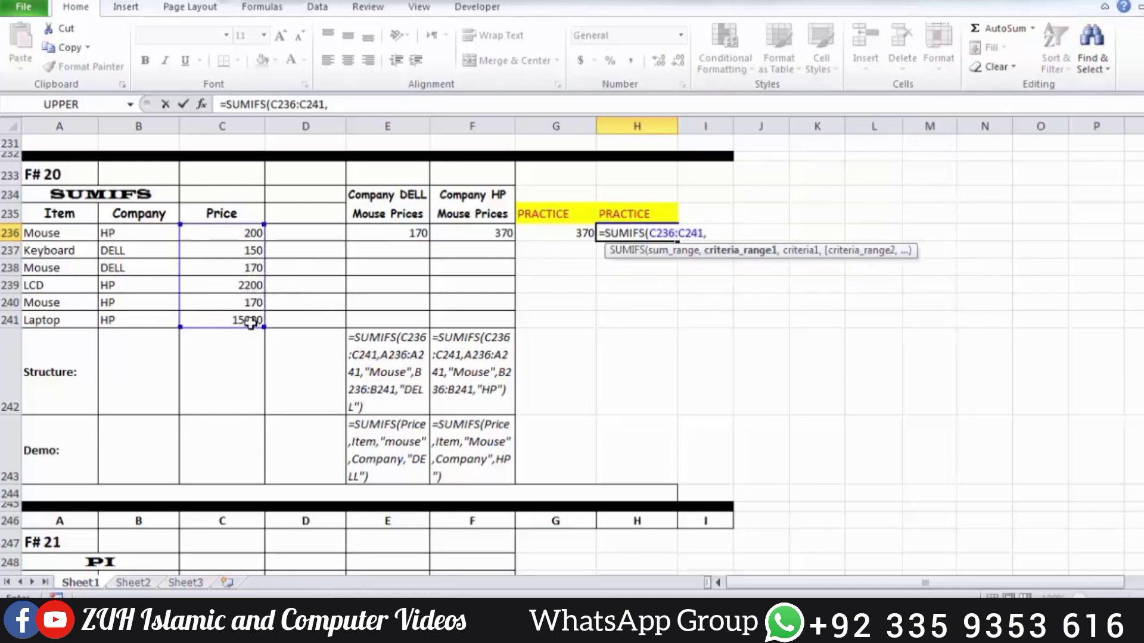
pyautogui.moveTo(136, 235); pyautogui.dragTo(136, 317)
pyautogui.write(',"')
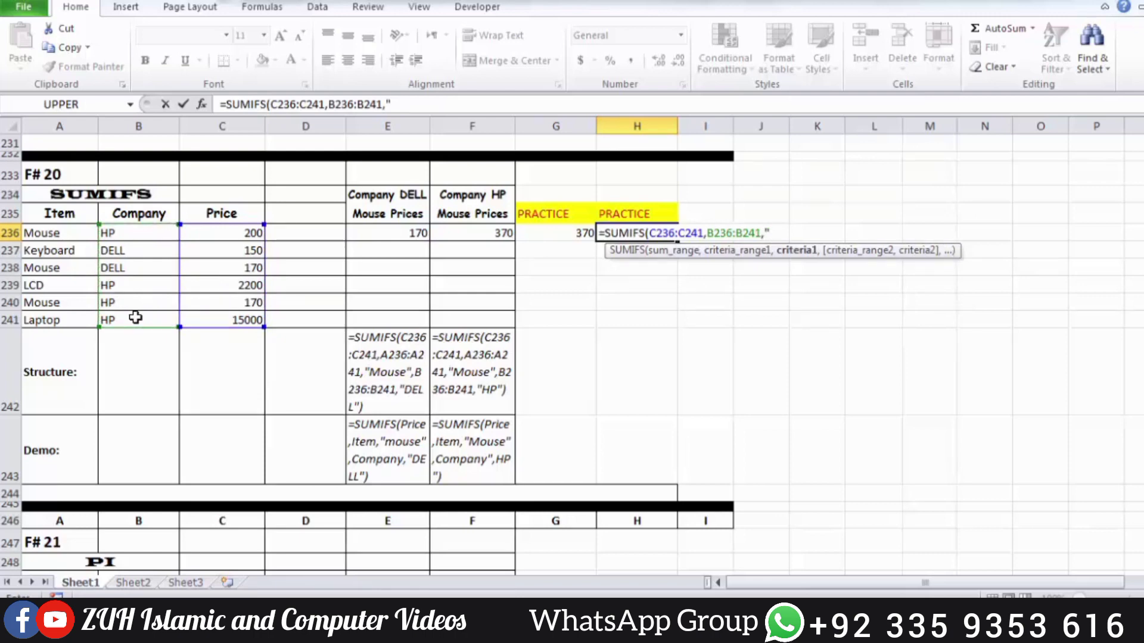
pyautogui.write('DELL",')
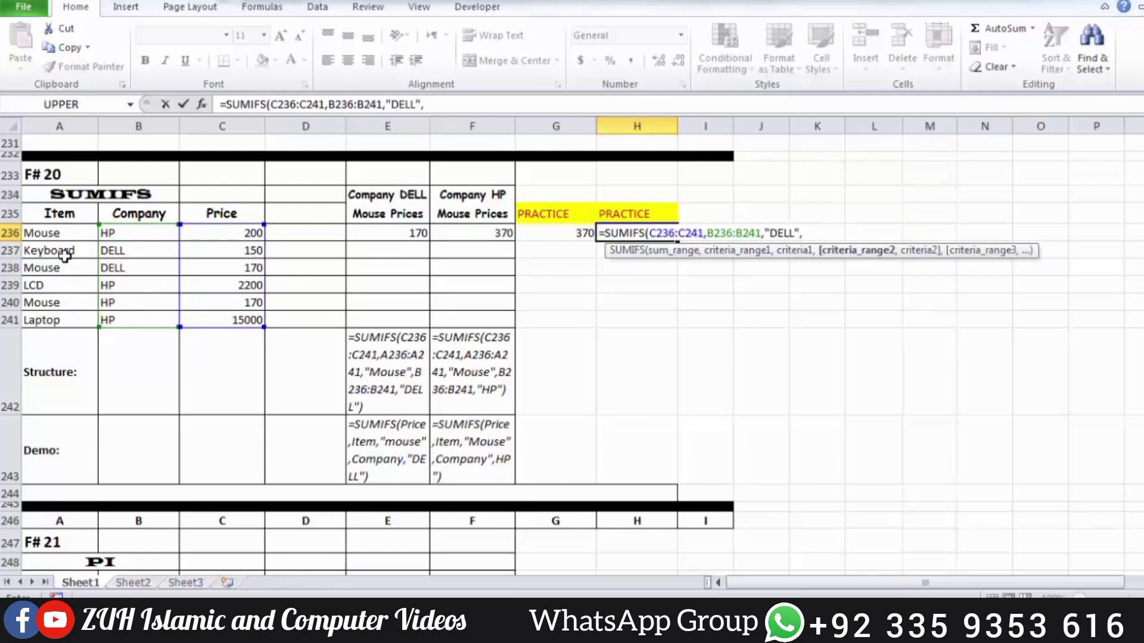
pyautogui.moveTo(59, 233); pyautogui.dragTo(65, 314)
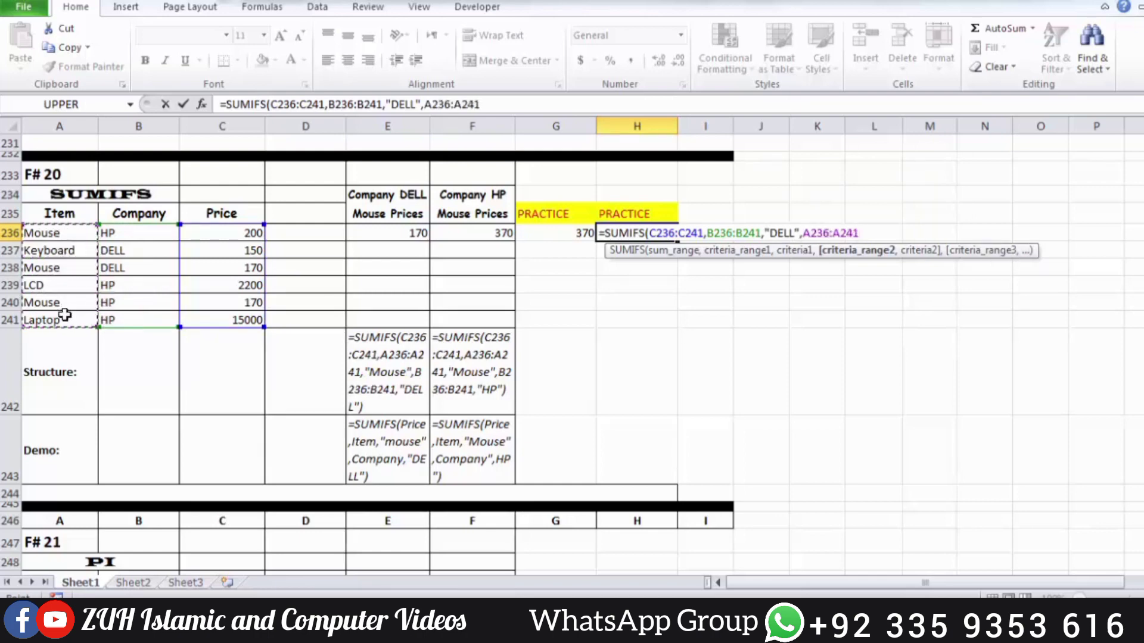
pyautogui.write(',"')
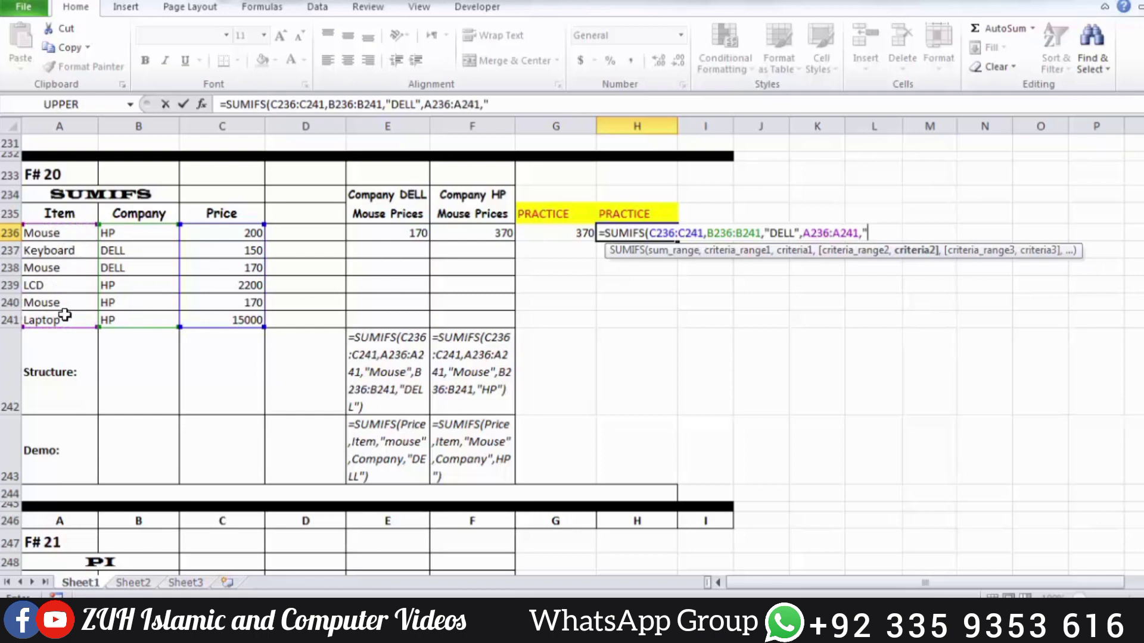
pyautogui.write('Mouse")')
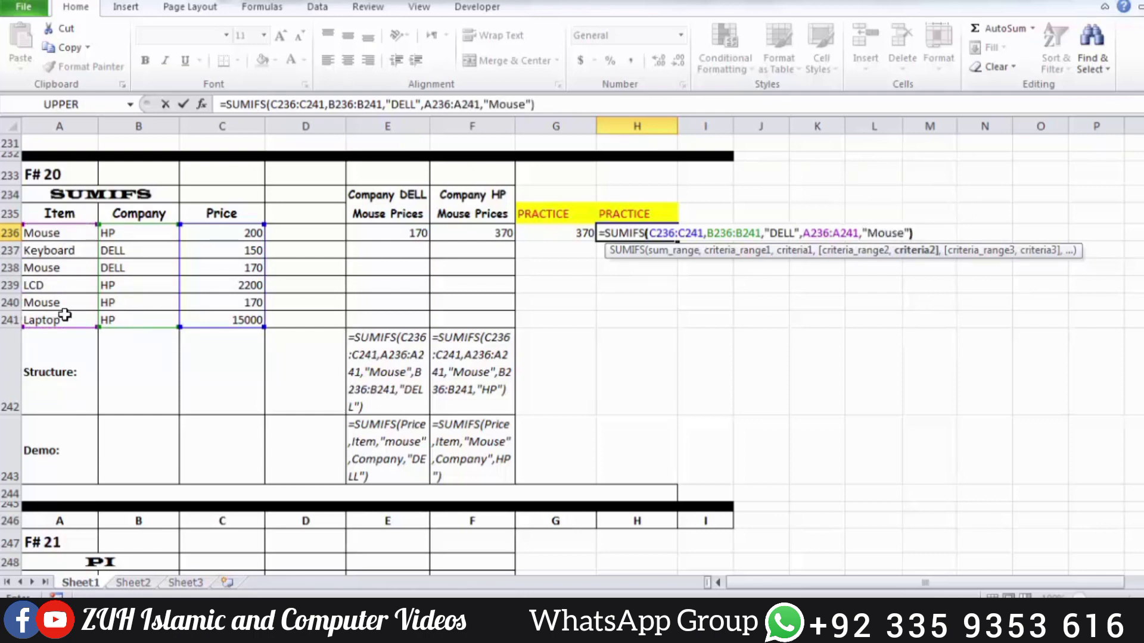
pyautogui.press('Return')
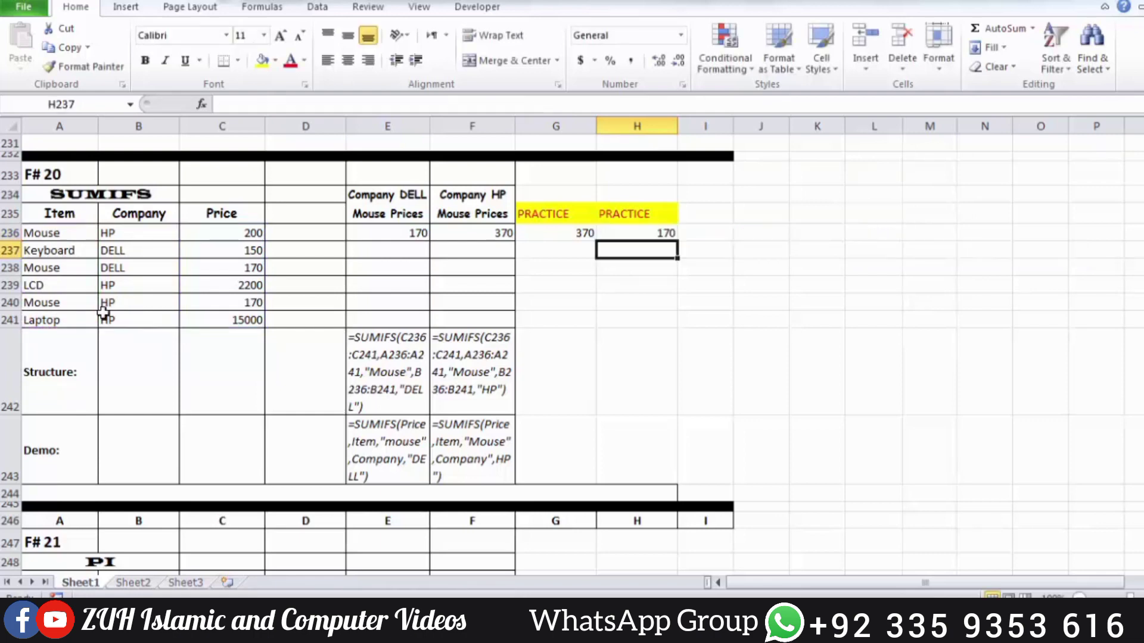
# Check the DELL mouse total in H236 against the item, company and price cells of row 238
pyautogui.click(659, 233)
pyautogui.moveTo(53, 267); pyautogui.dragTo(255, 279)
pyautogui.click(255, 271)
pyautogui.click(576, 274)
# Look back over the practice results from the SUMIFS section up to the MOD and QUOTIENT practical section
pyautogui.scroll(-1, 577, 274)
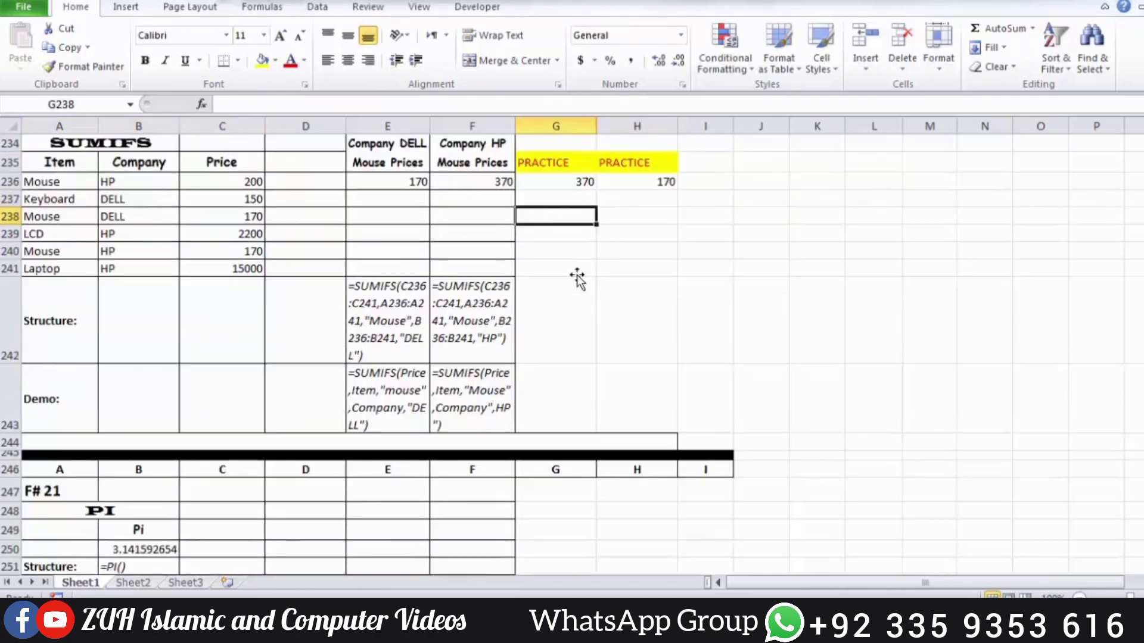
pyautogui.scroll(1, 577, 274)
pyautogui.scroll(20, 576, 274)
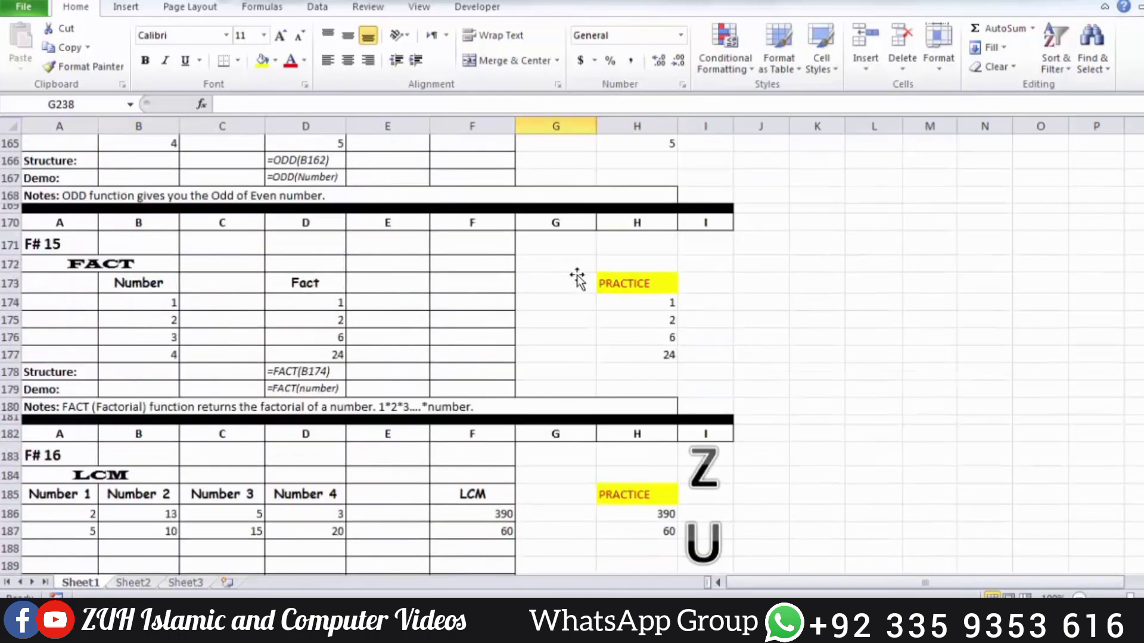
pyautogui.scroll(8, 577, 274)
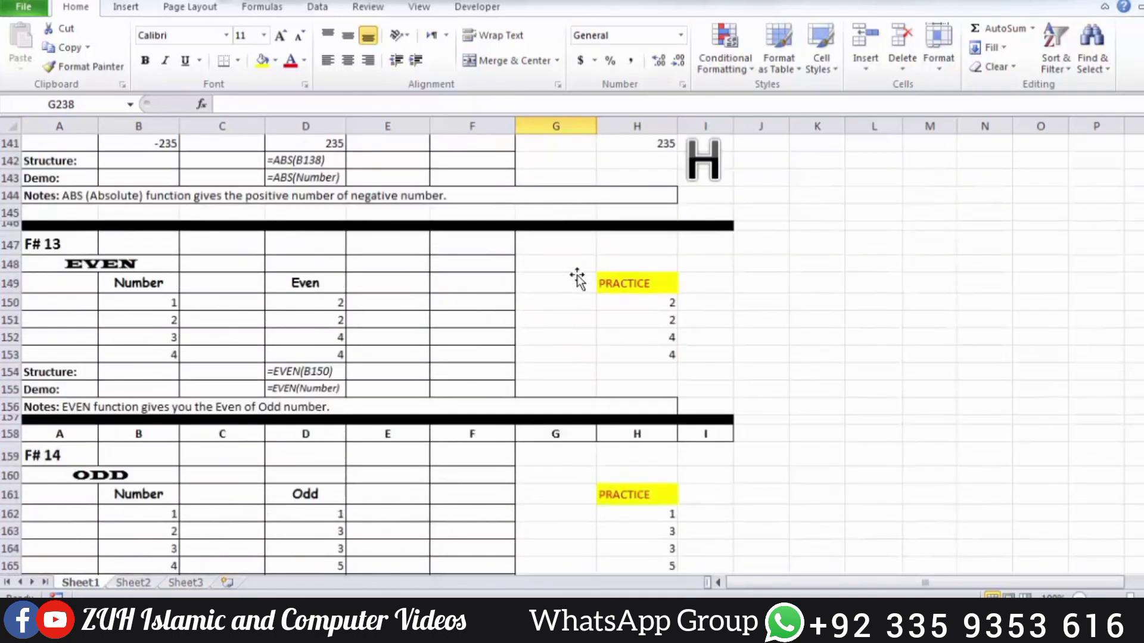
pyautogui.scroll(6, 577, 275)
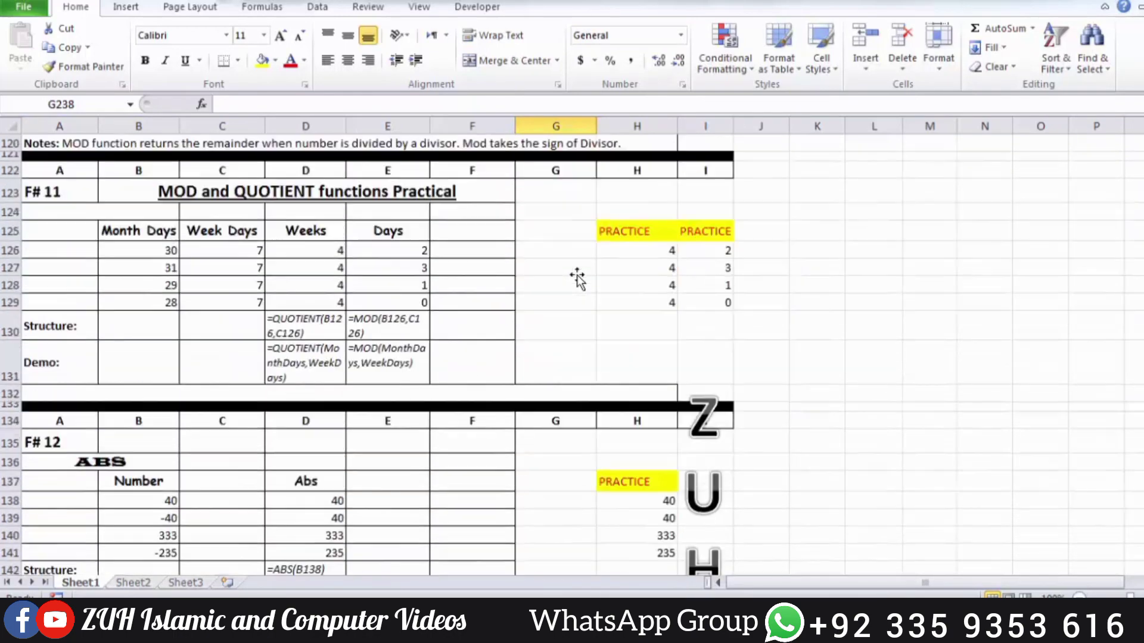
pyautogui.click(846, 262)
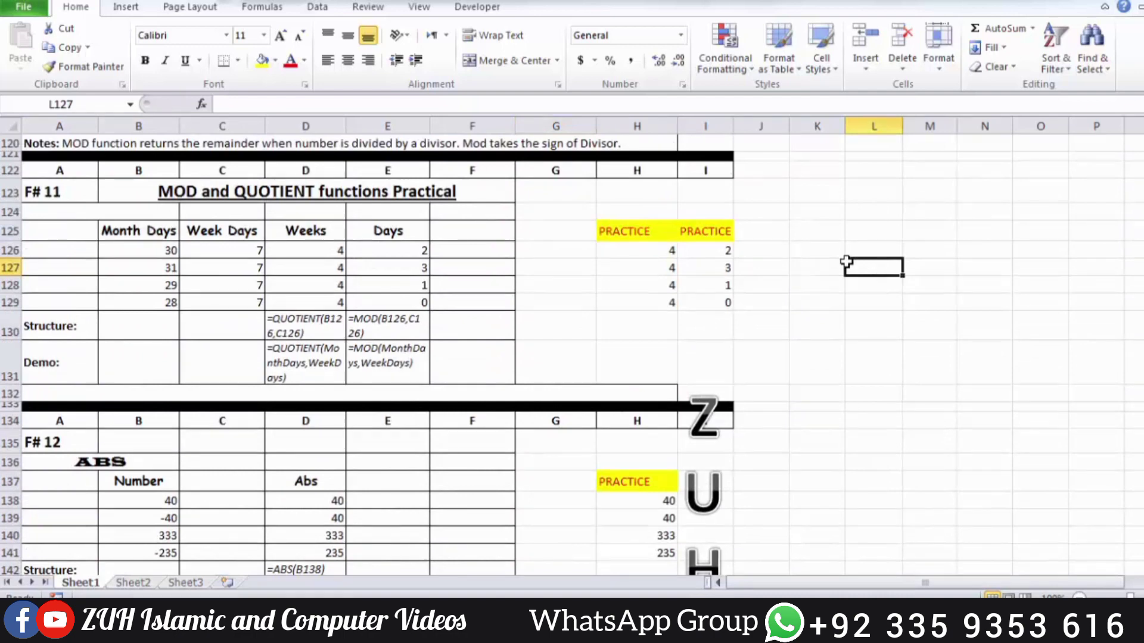